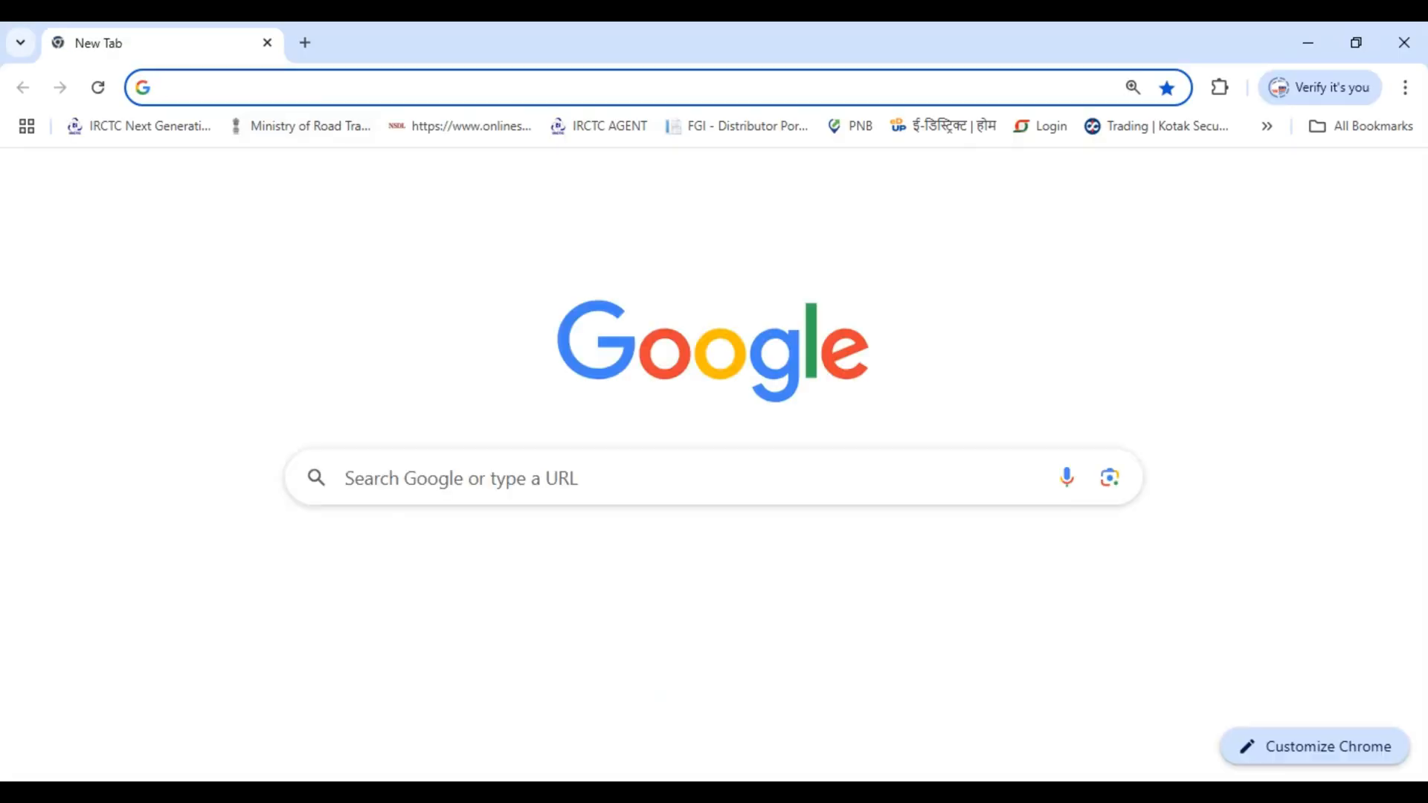
Search Google for IRCTC and open the IRCTC Next Generation eTicketing System website.
left_click(521, 477)
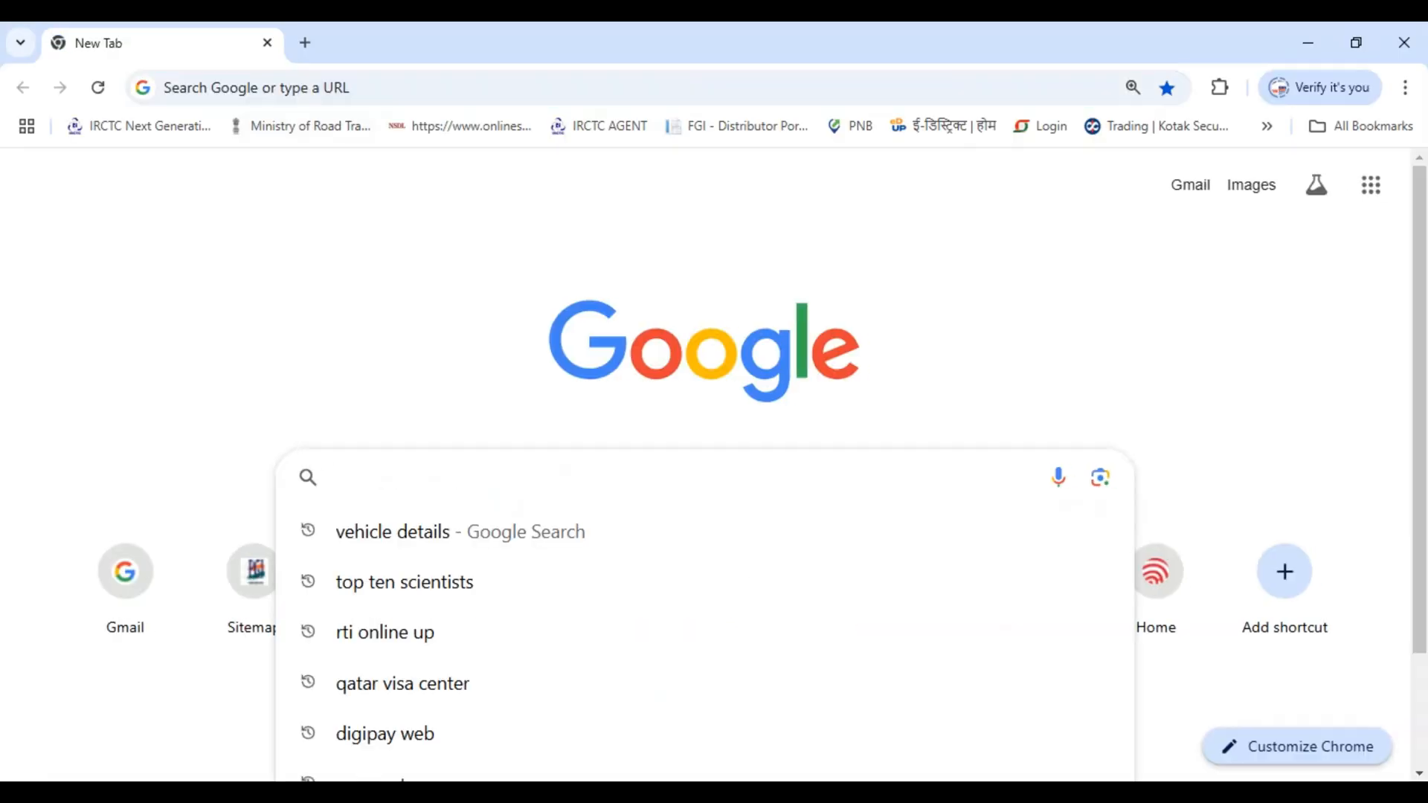
type("ir")
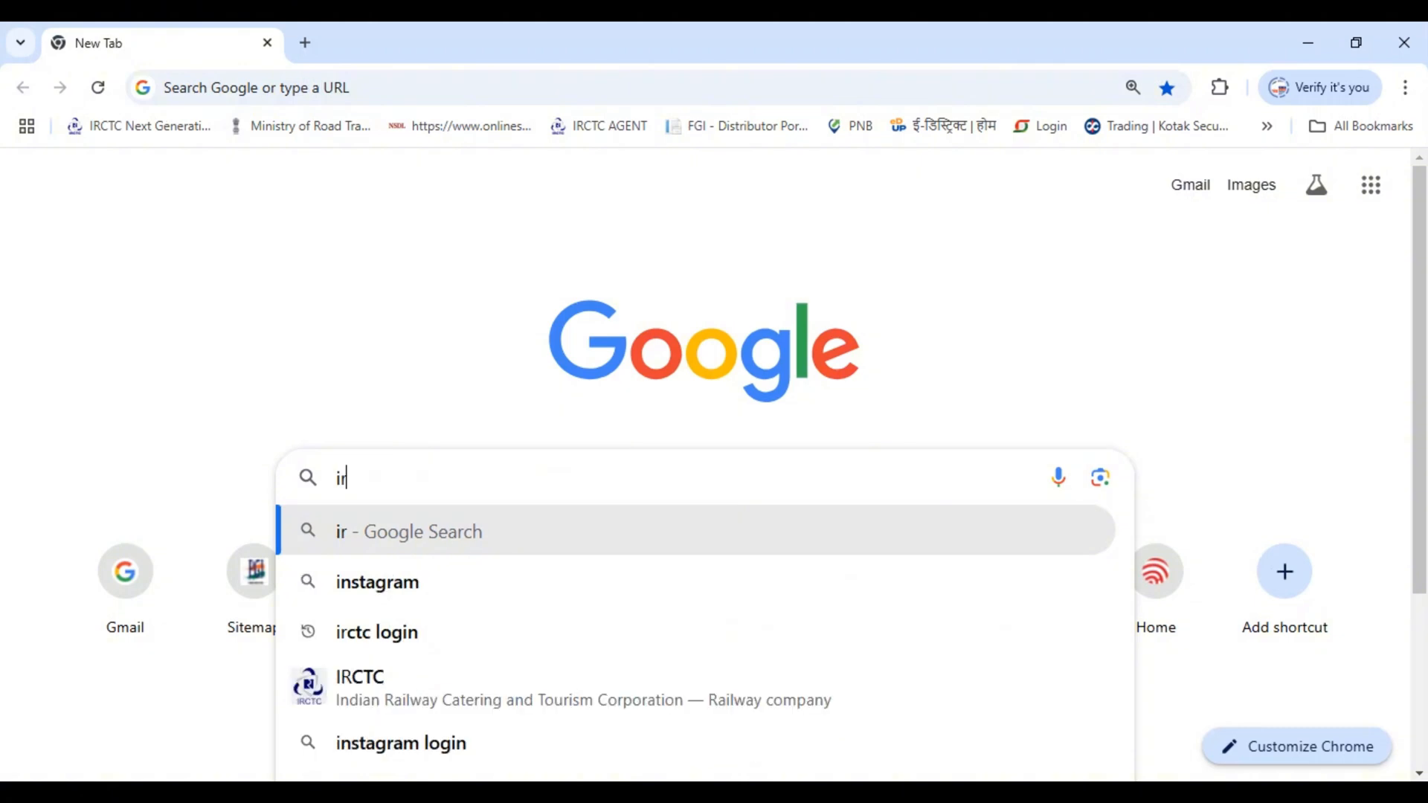
type("tct")
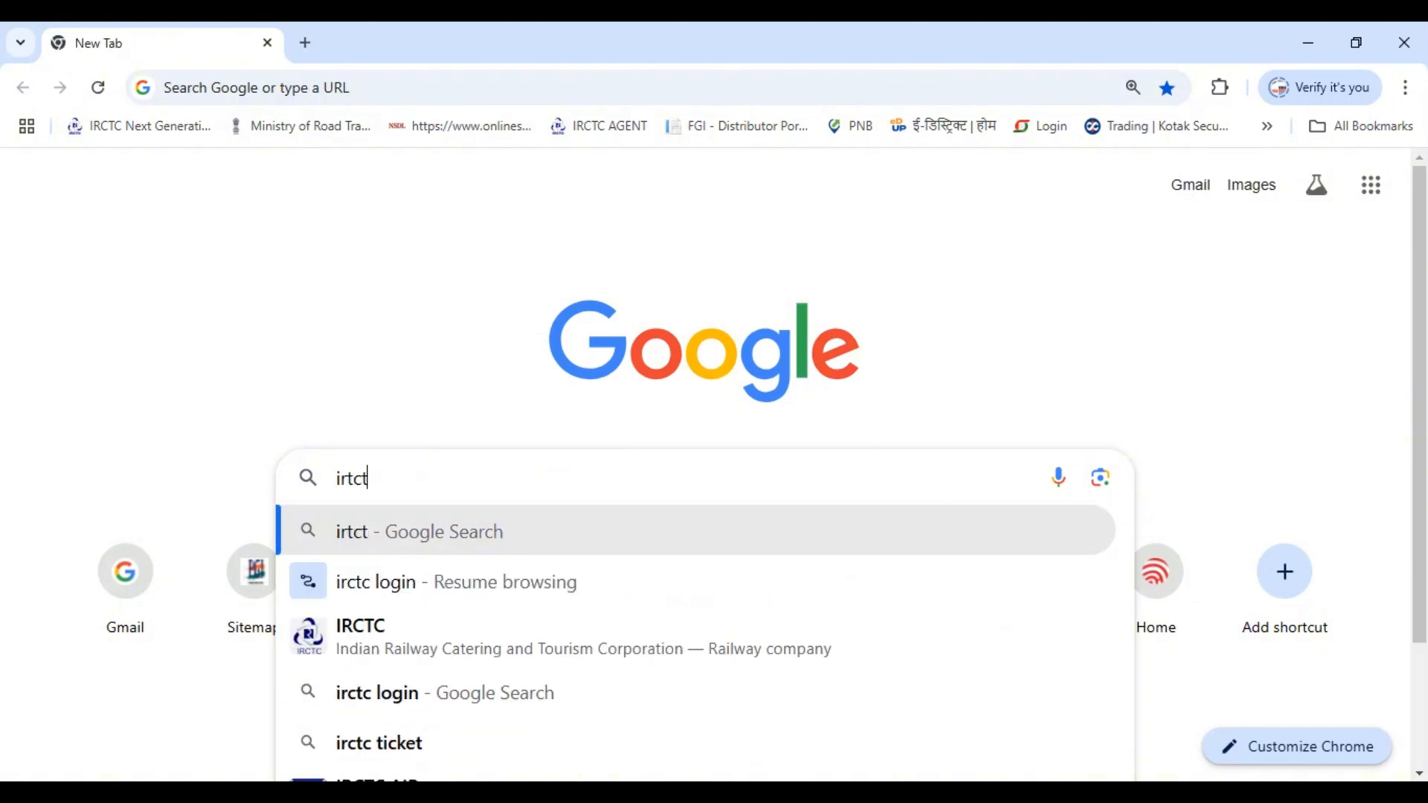
left_click(521, 637)
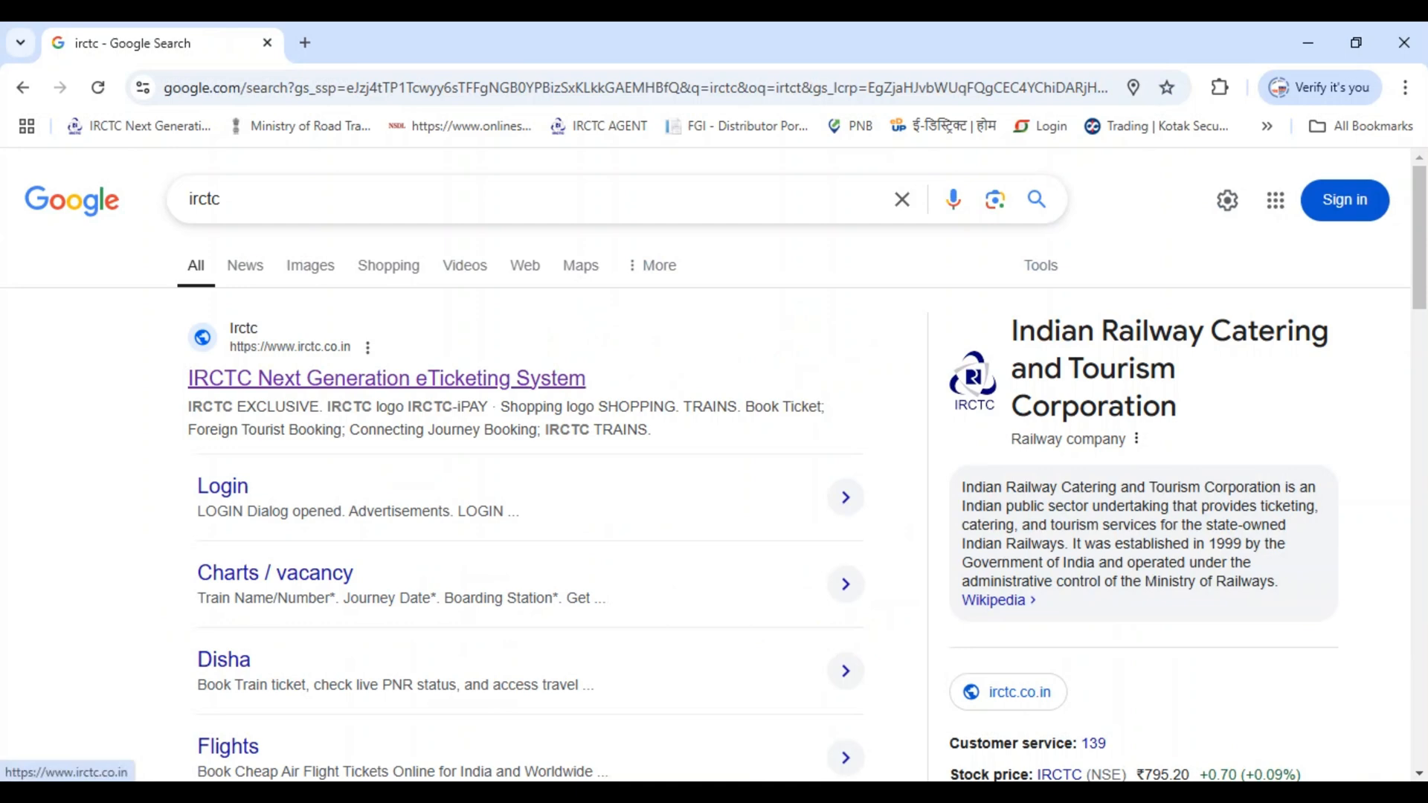
left_click(386, 378)
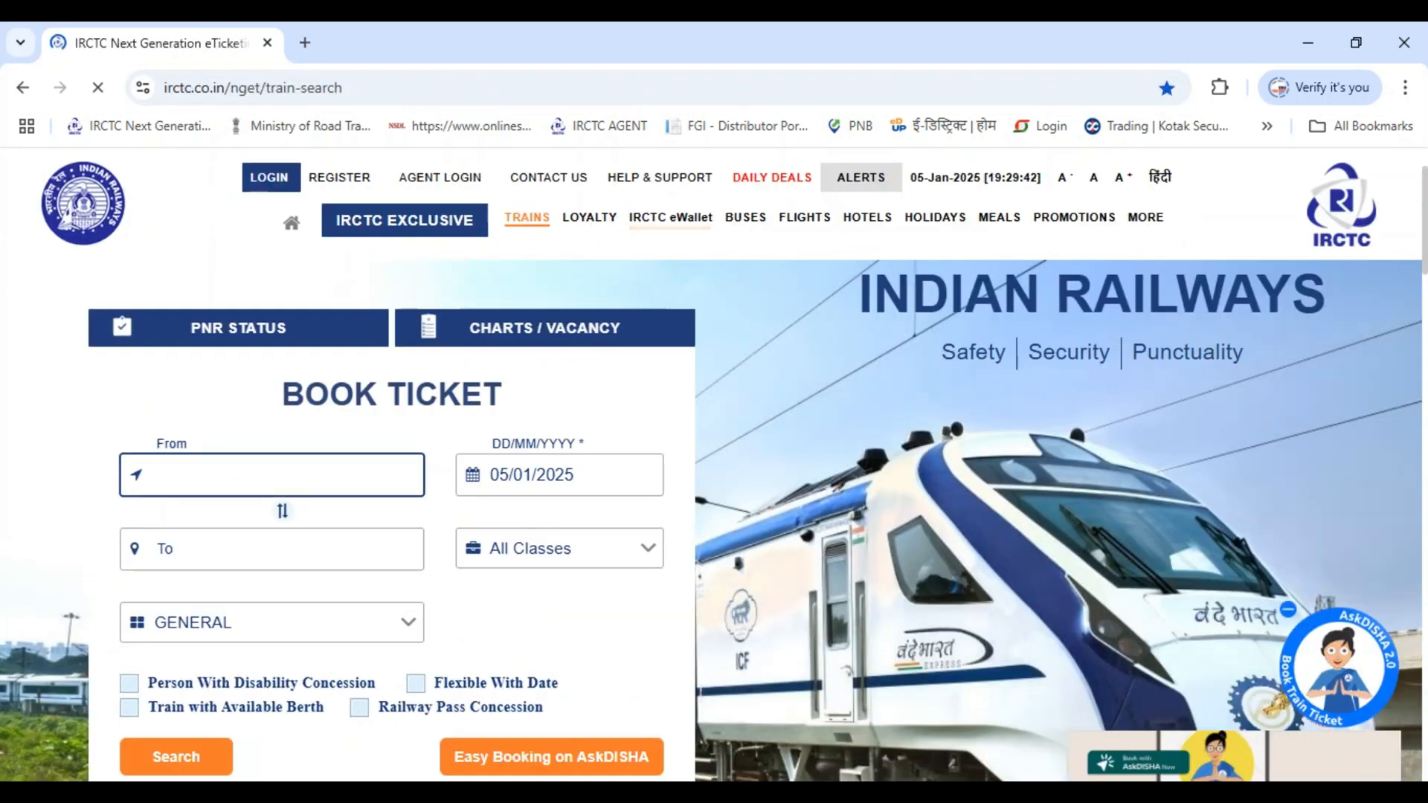
Open the FTR Coach/Train Booking service from the IRCTC site and go to its new user signup form.
mouse_move(526, 217)
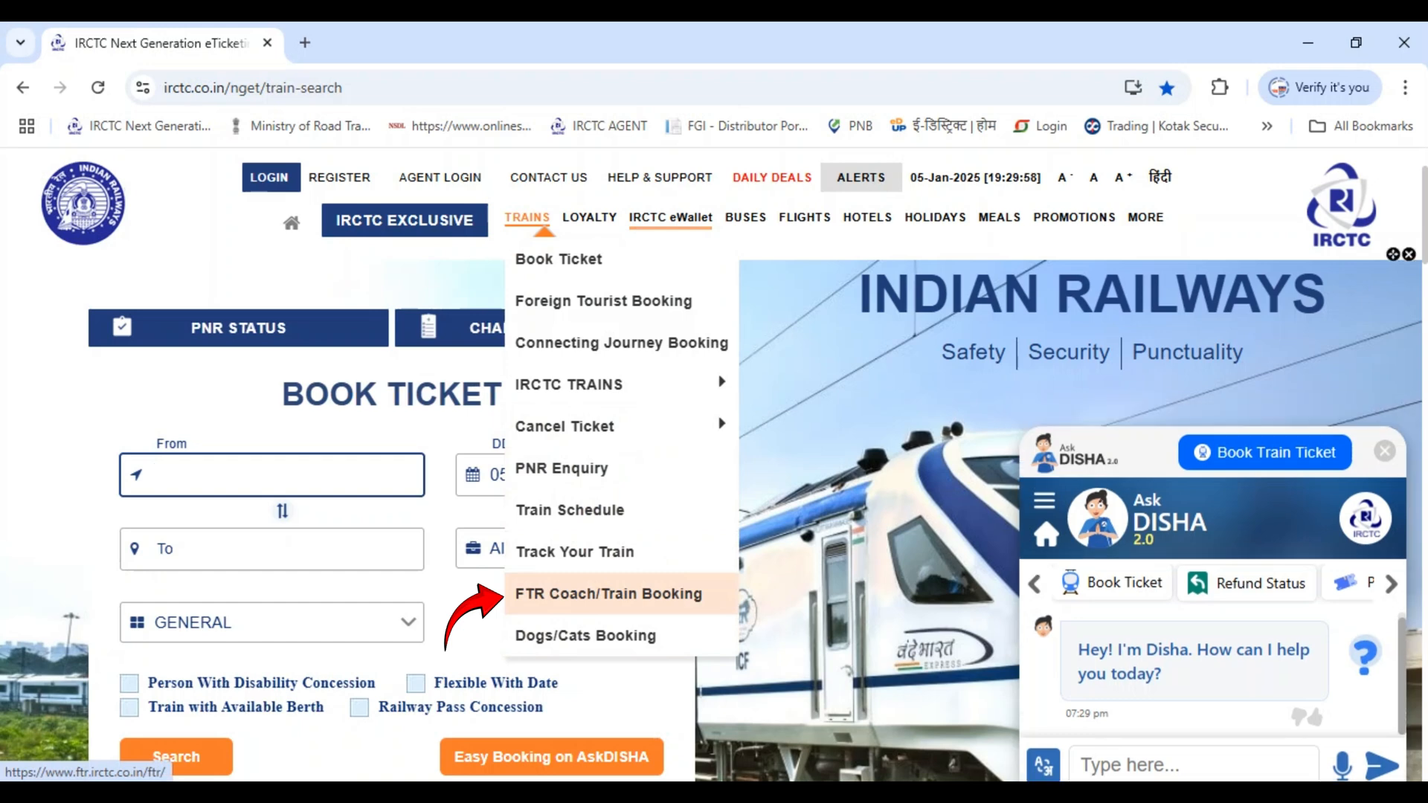
left_click(608, 594)
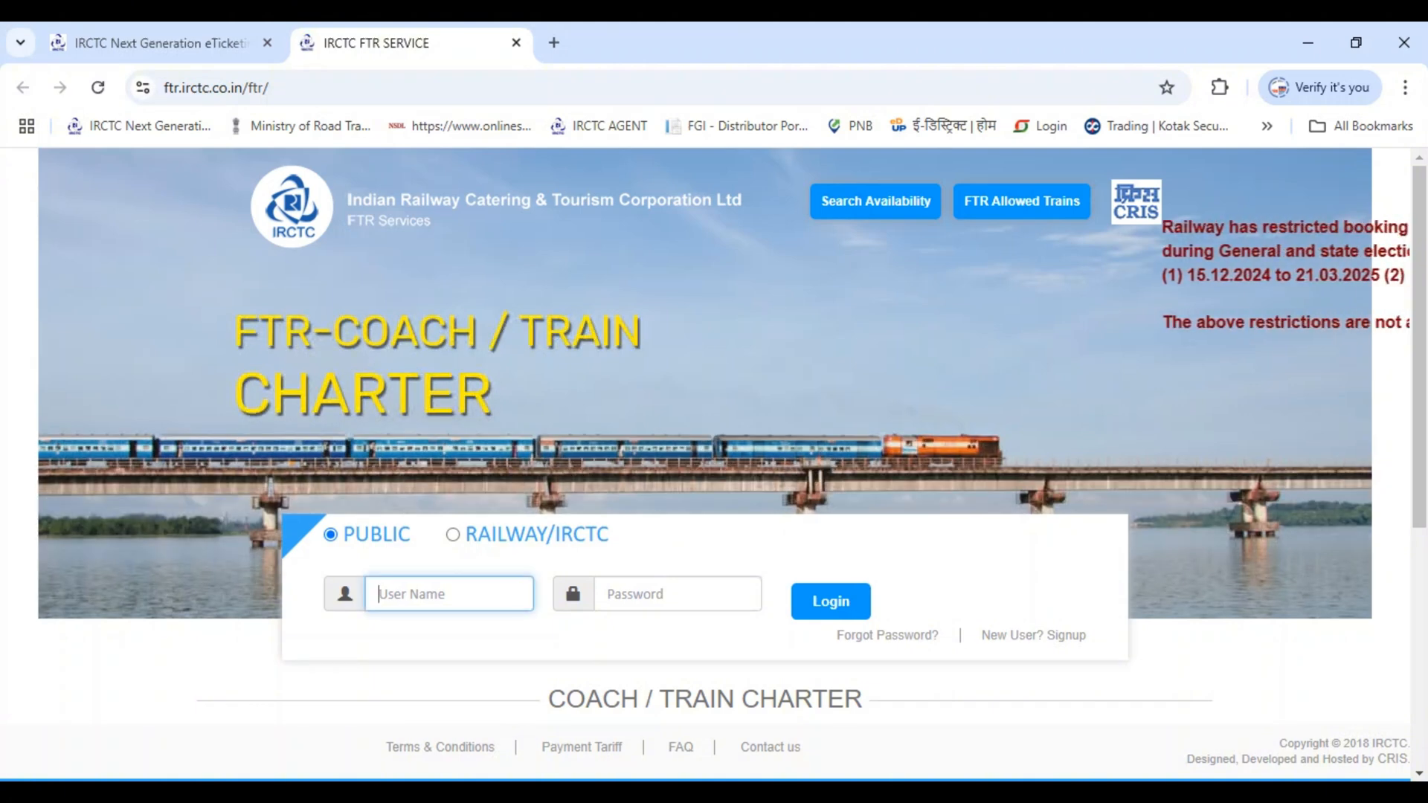
scroll(715, 446, "down", 1)
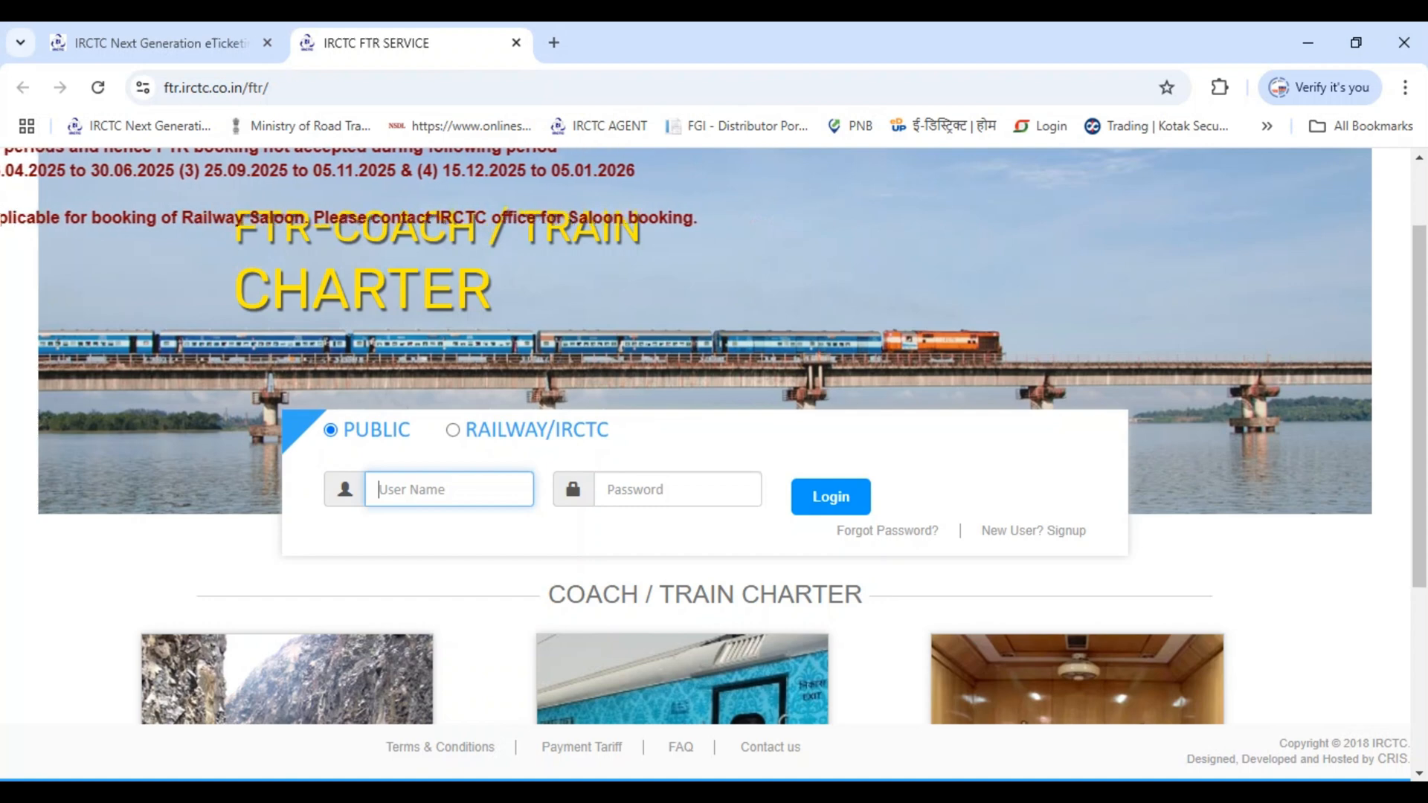
scroll(705, 447, "down", 2)
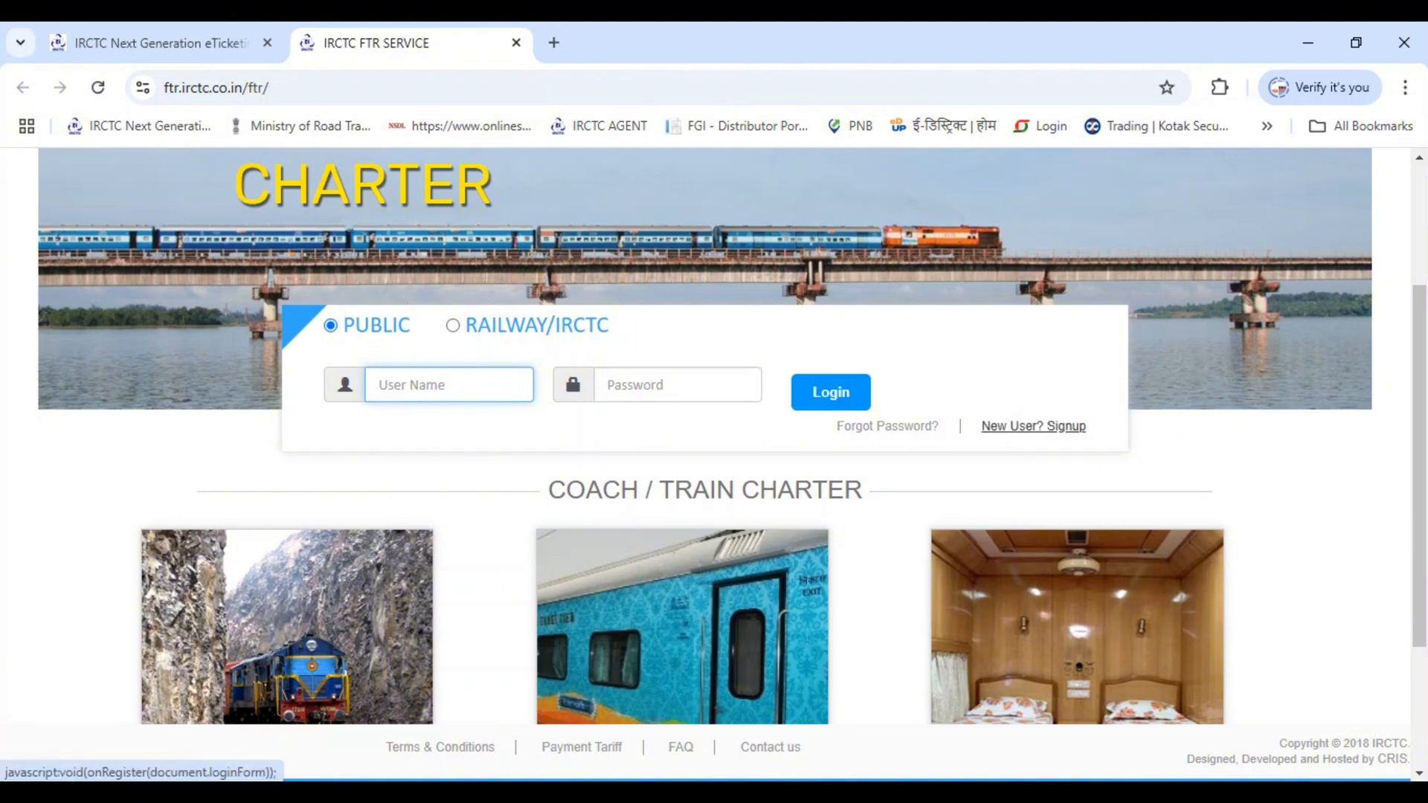
left_click(1034, 426)
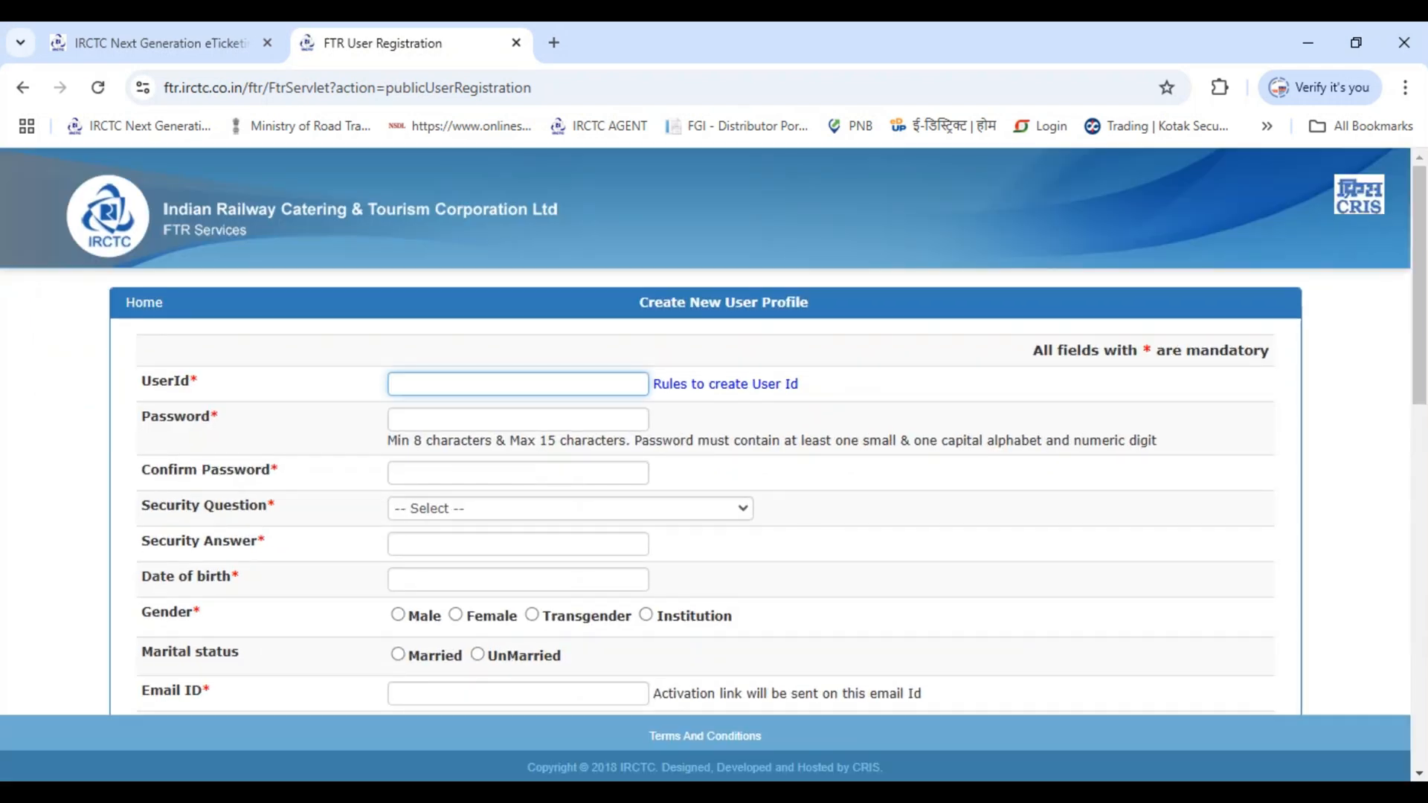
View the rules for creating a User Id, and close them.
left_click(726, 384)
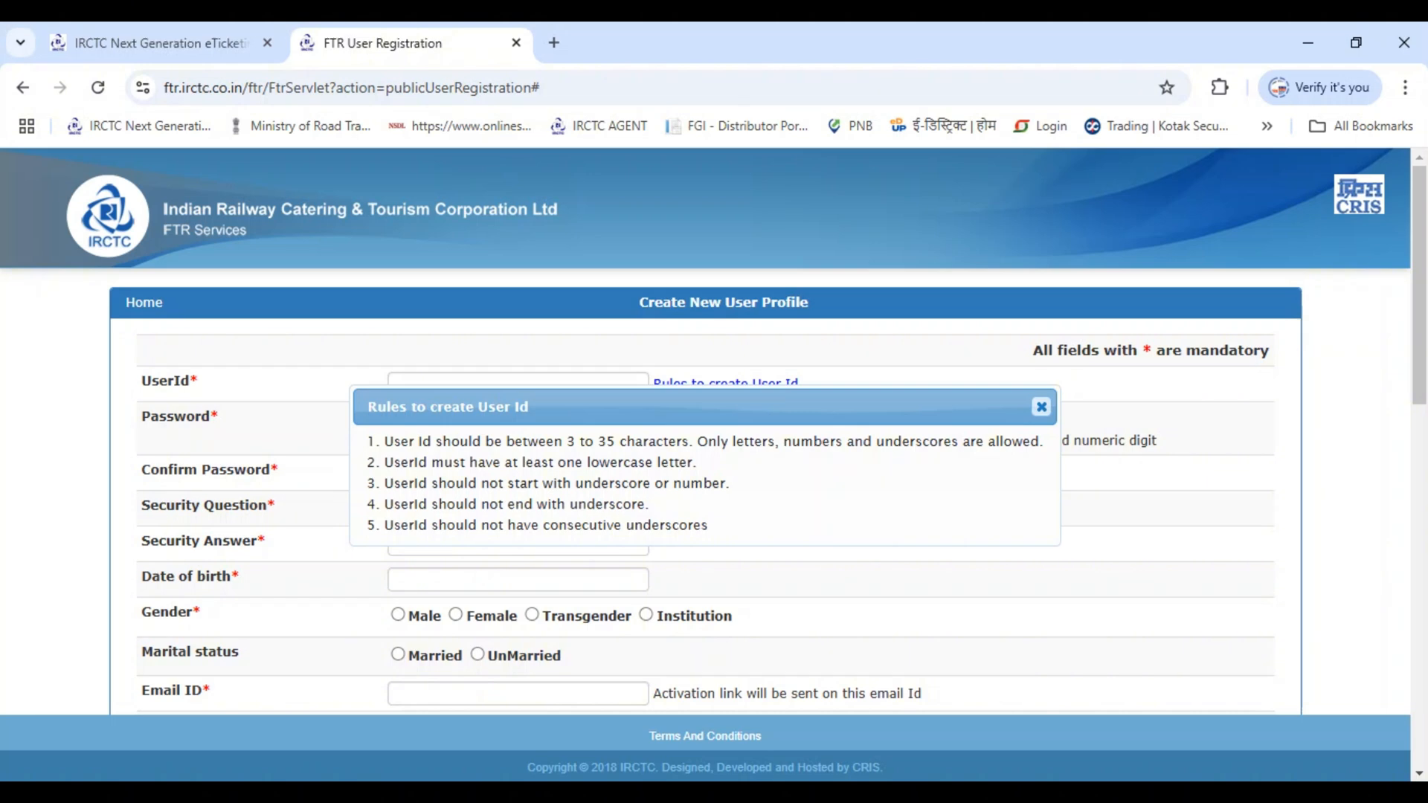
key("Escape")
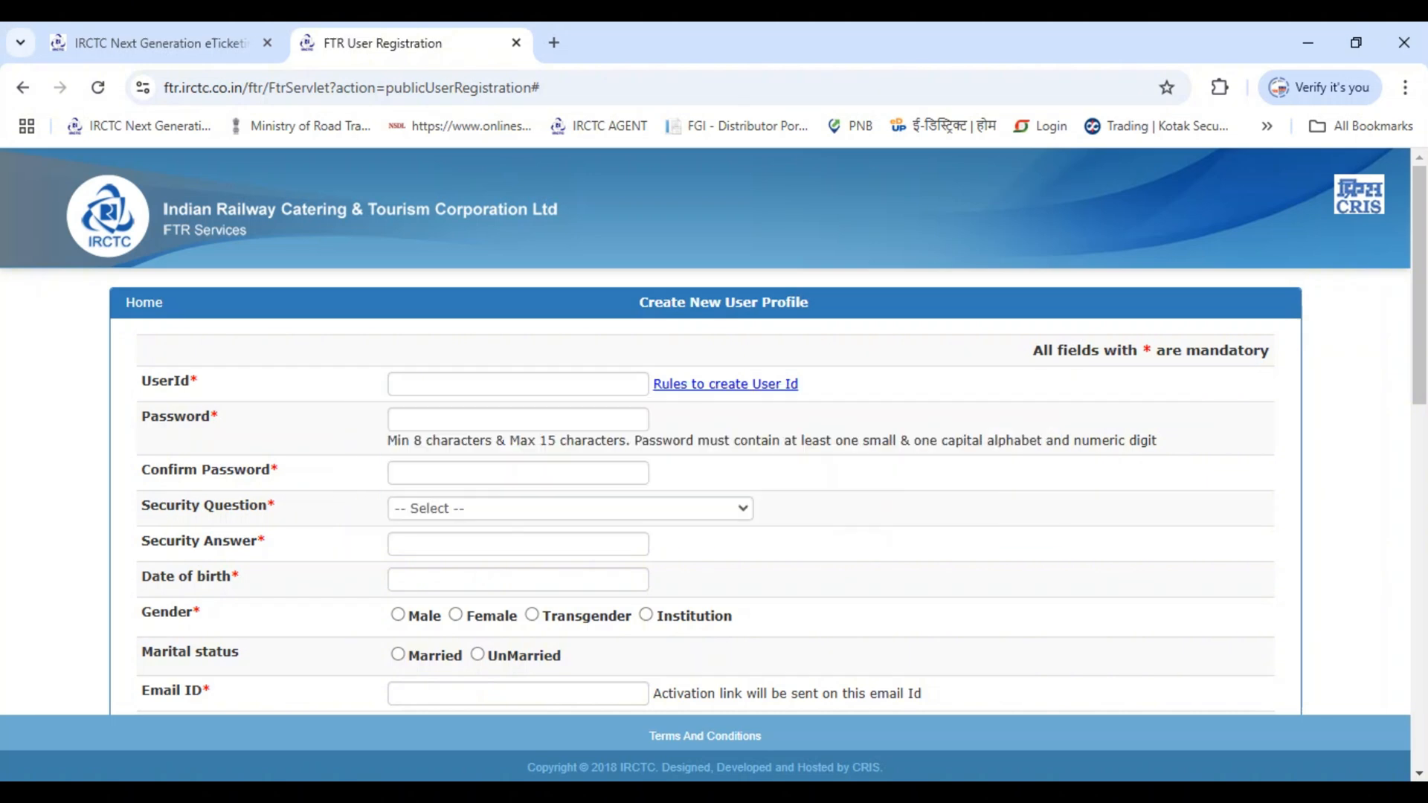
key("Tab")
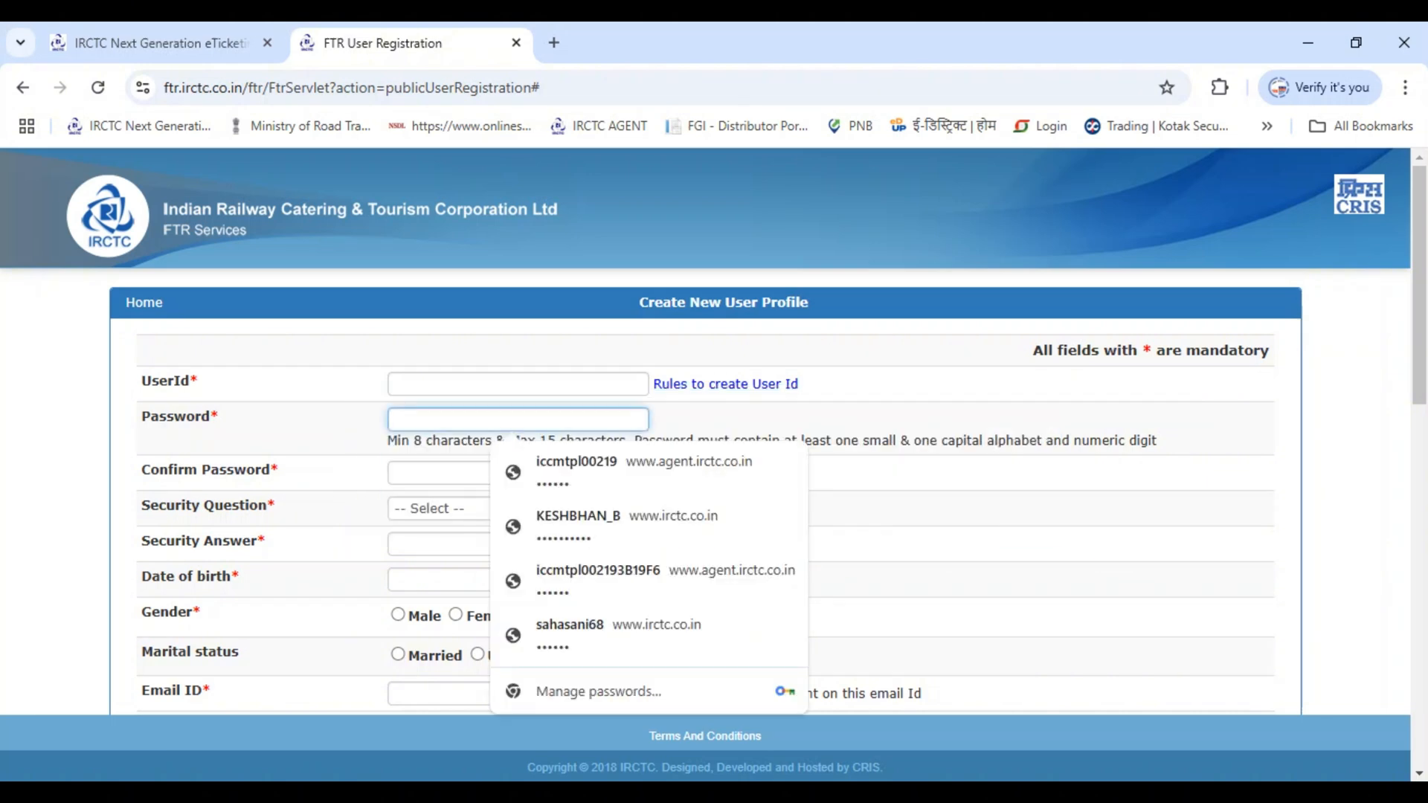
key("Escape")
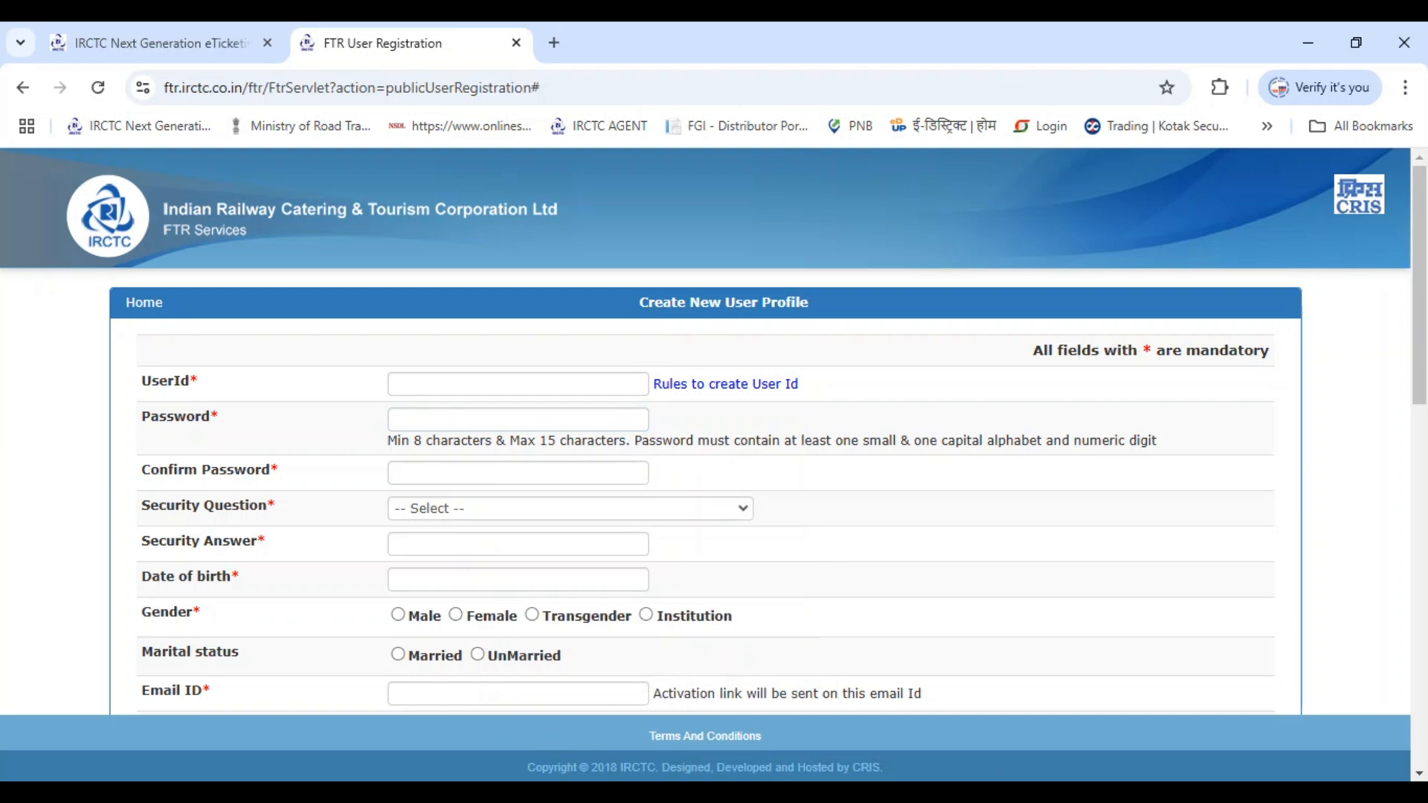
key("Return")
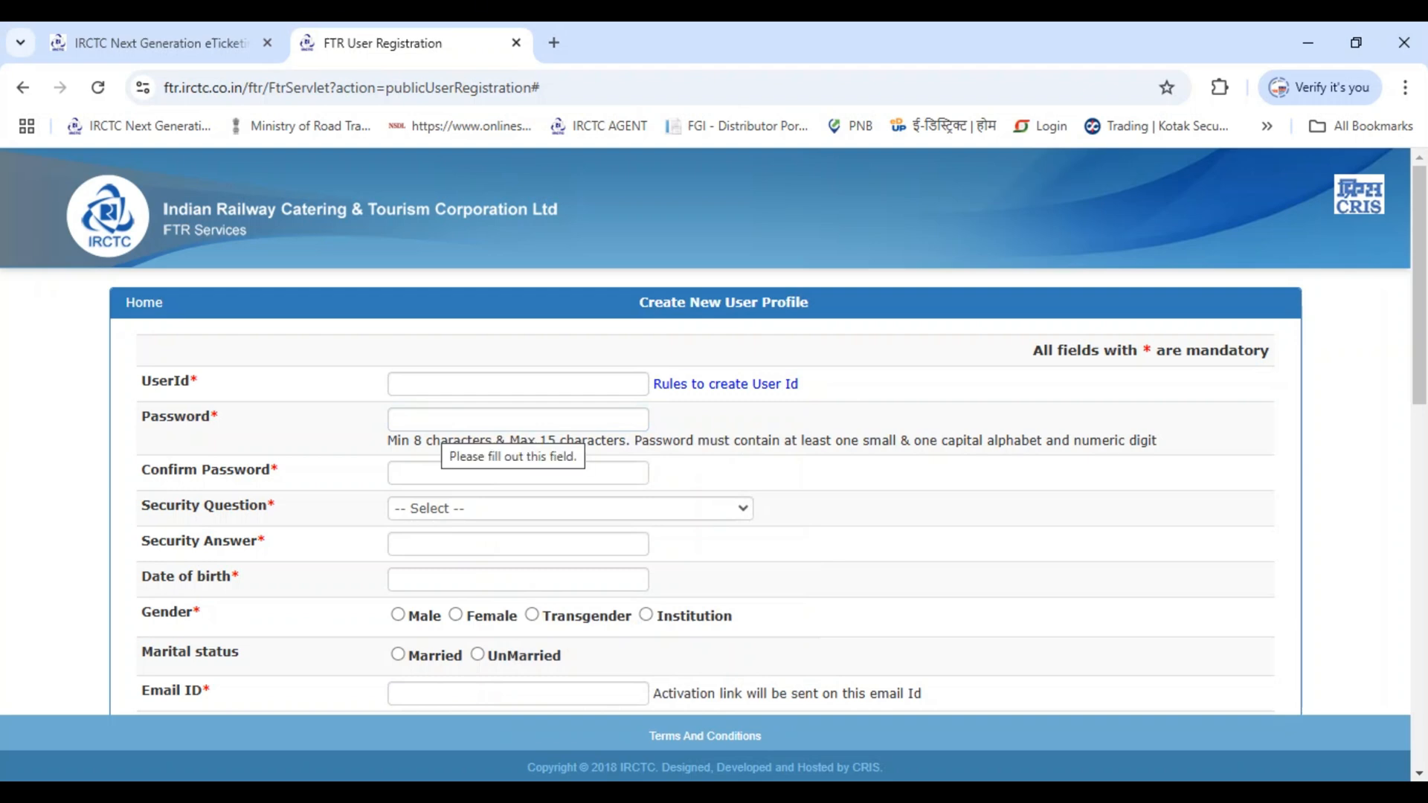
key("Escape")
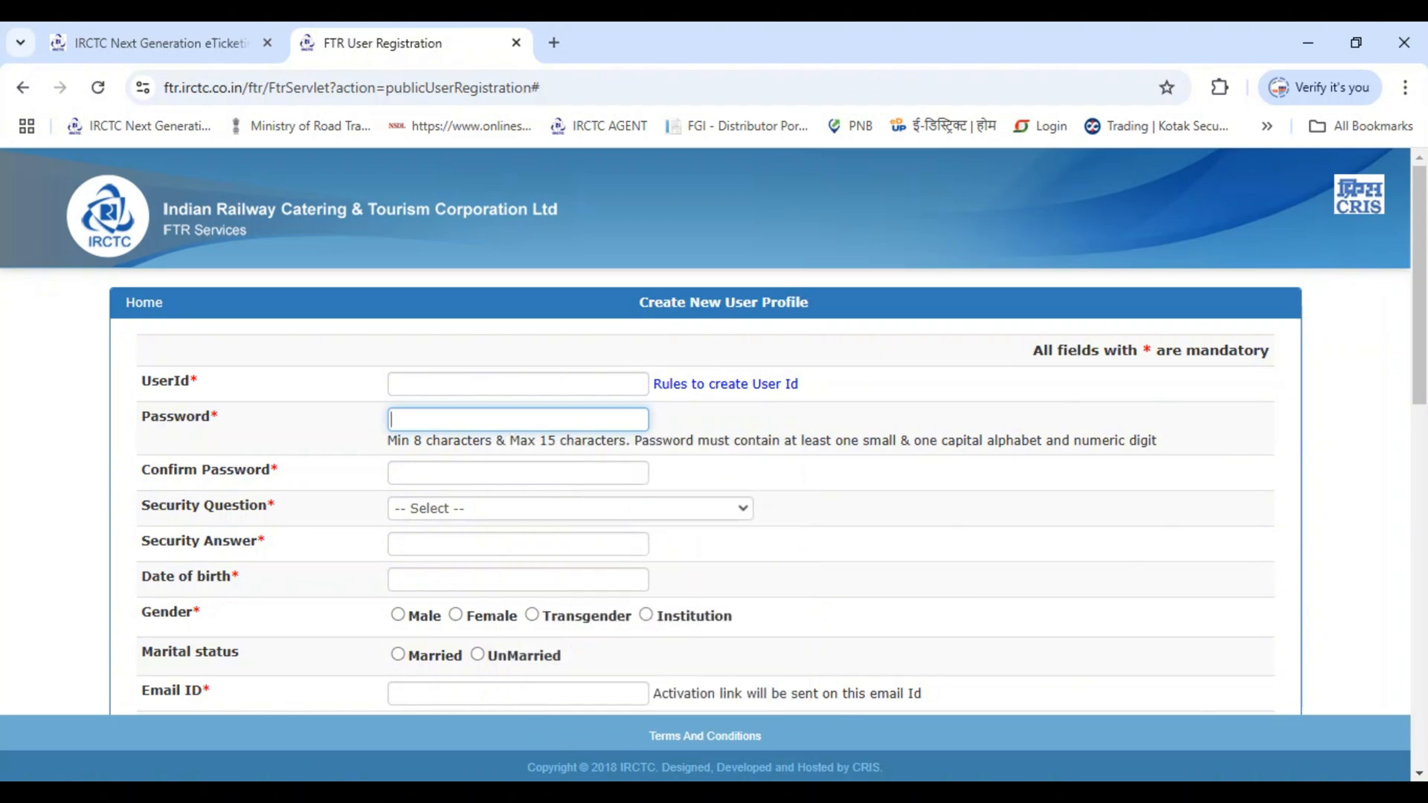
key("Return")
key("Tab")
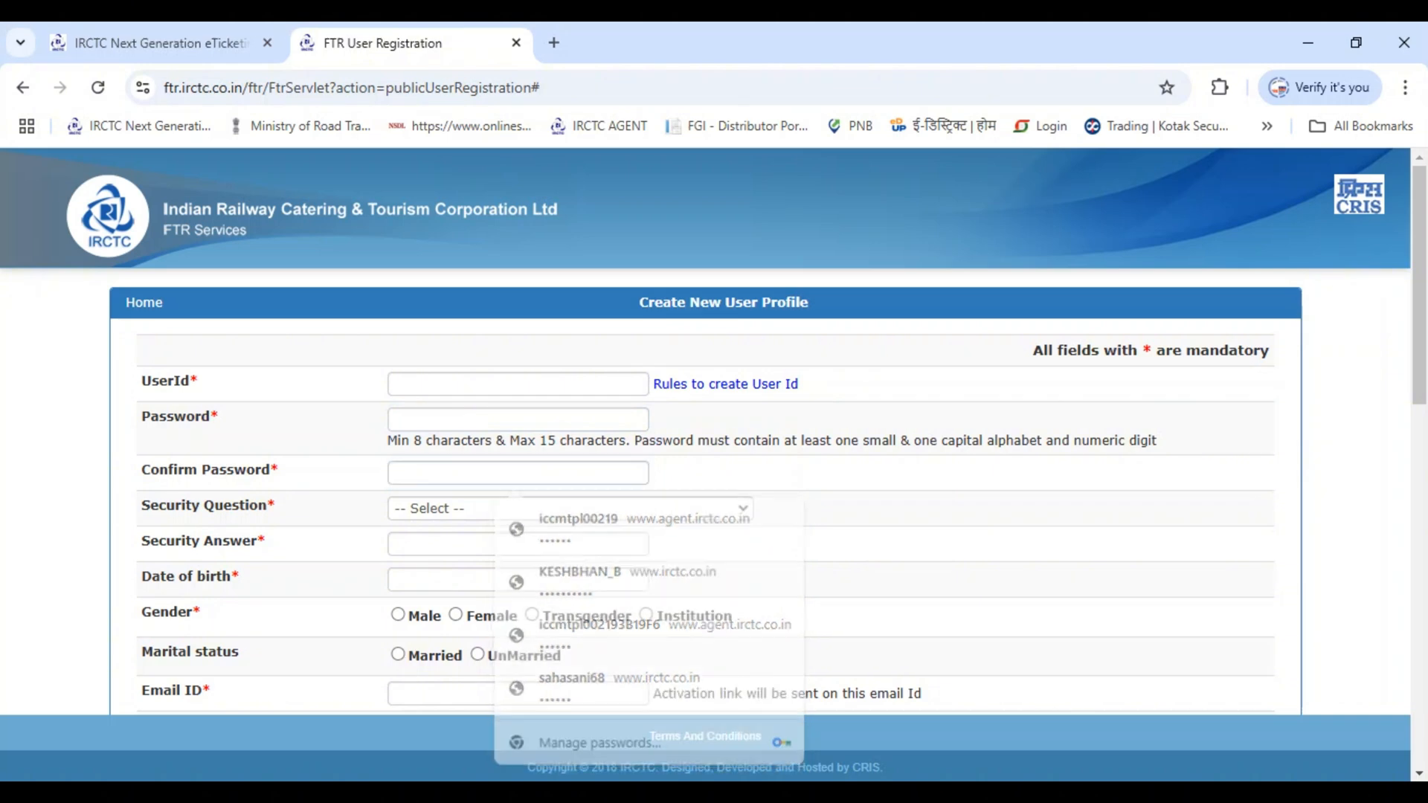
key("Escape")
Choose "What is your pet name?" as the security question in the new user profile.
left_click(570, 509)
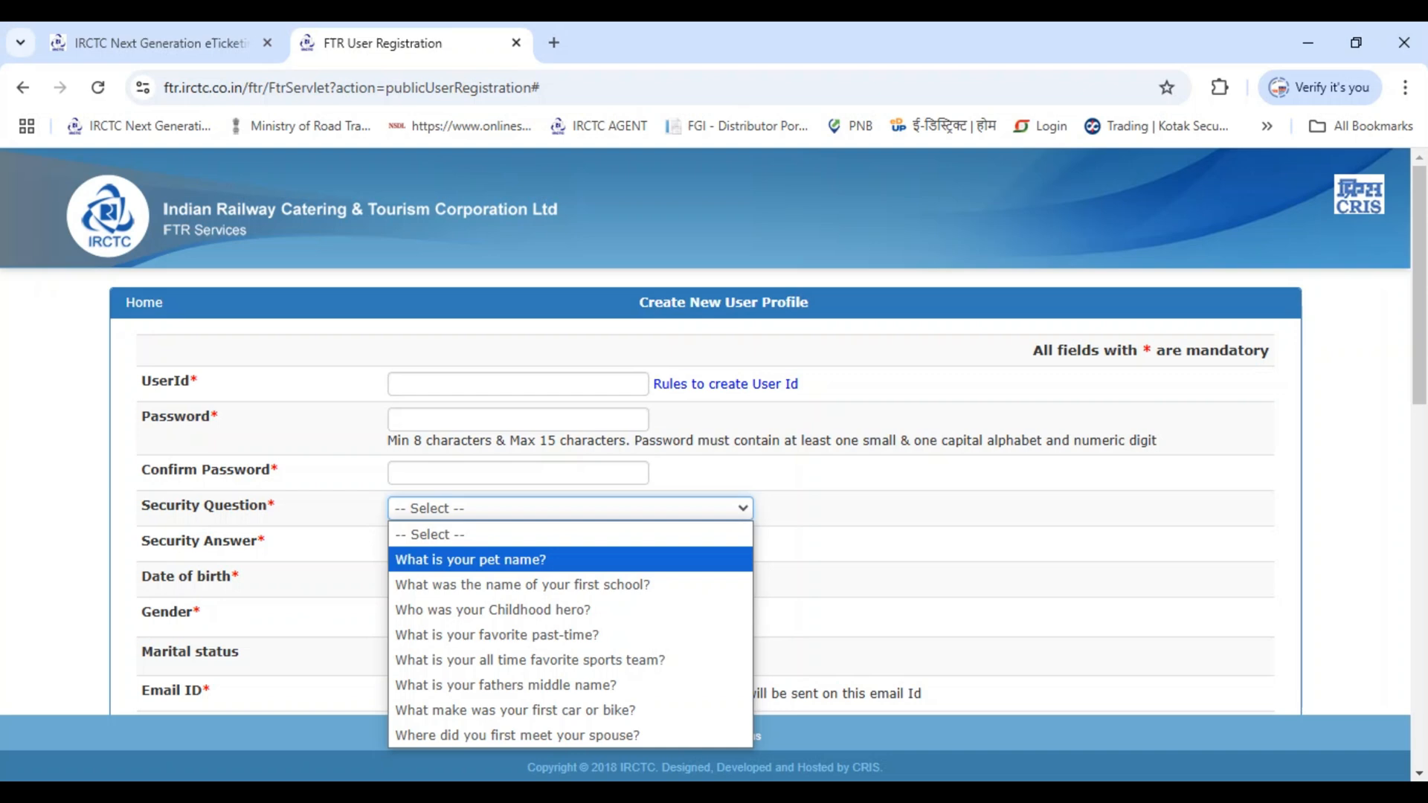
key("Return")
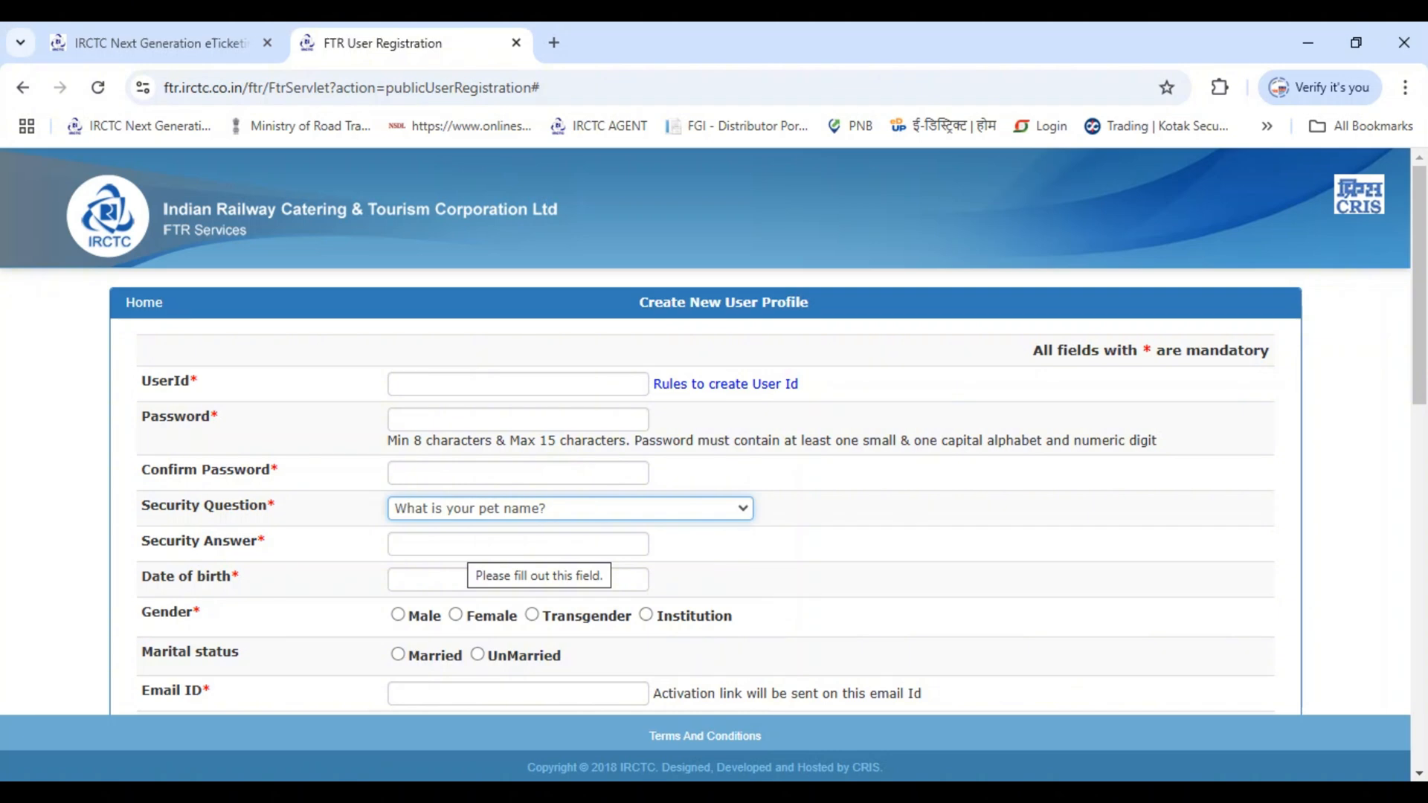
left_click(518, 544)
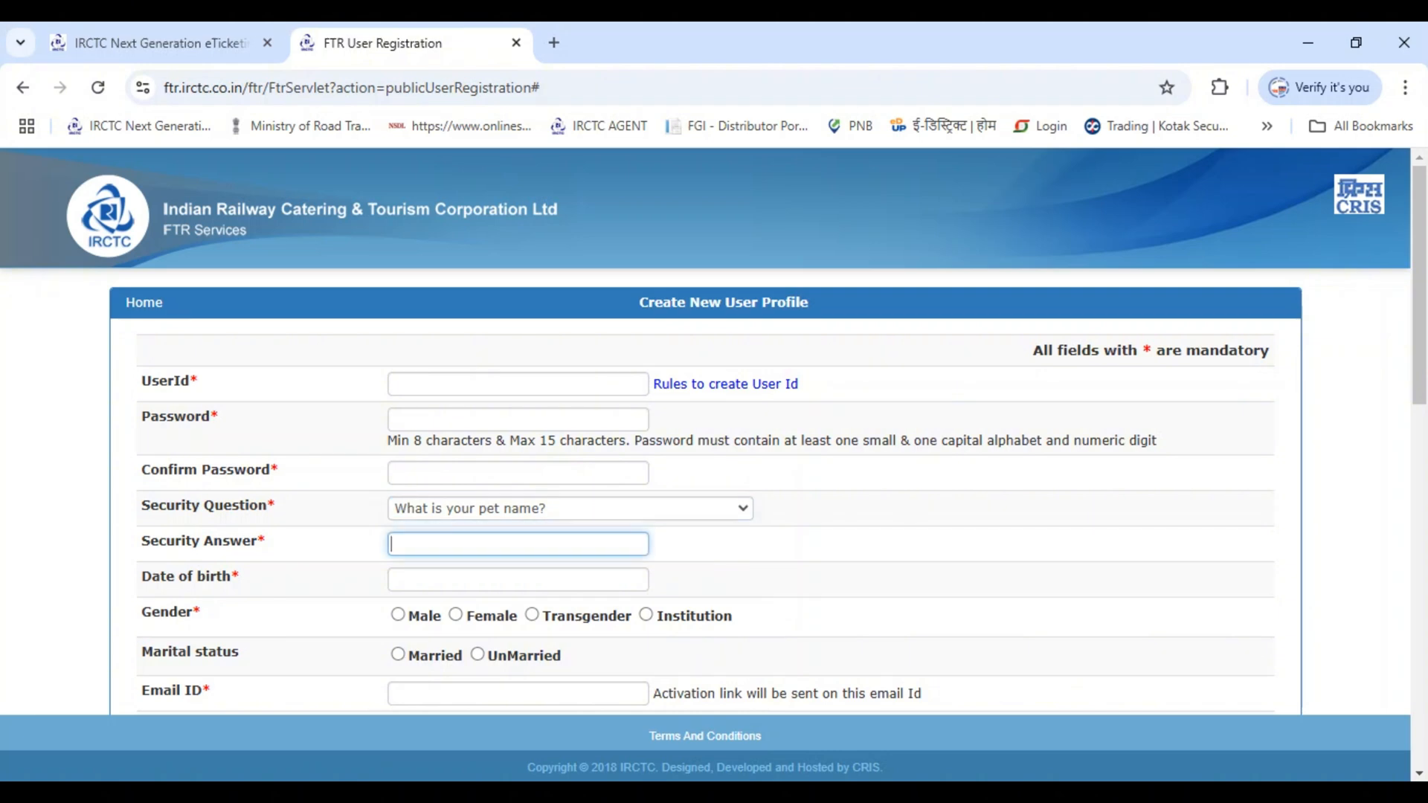
key("Tab")
key("Return")
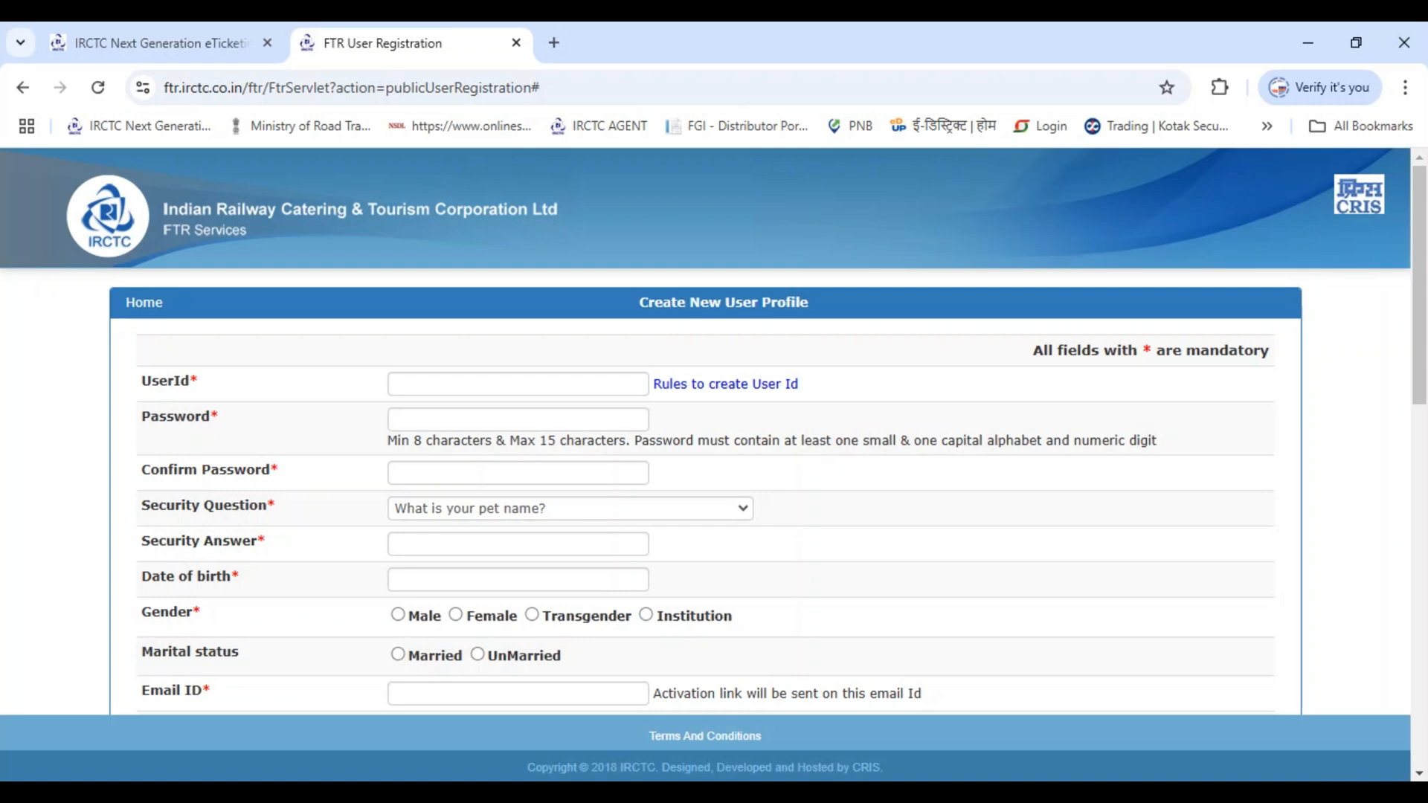
left_click(570, 509)
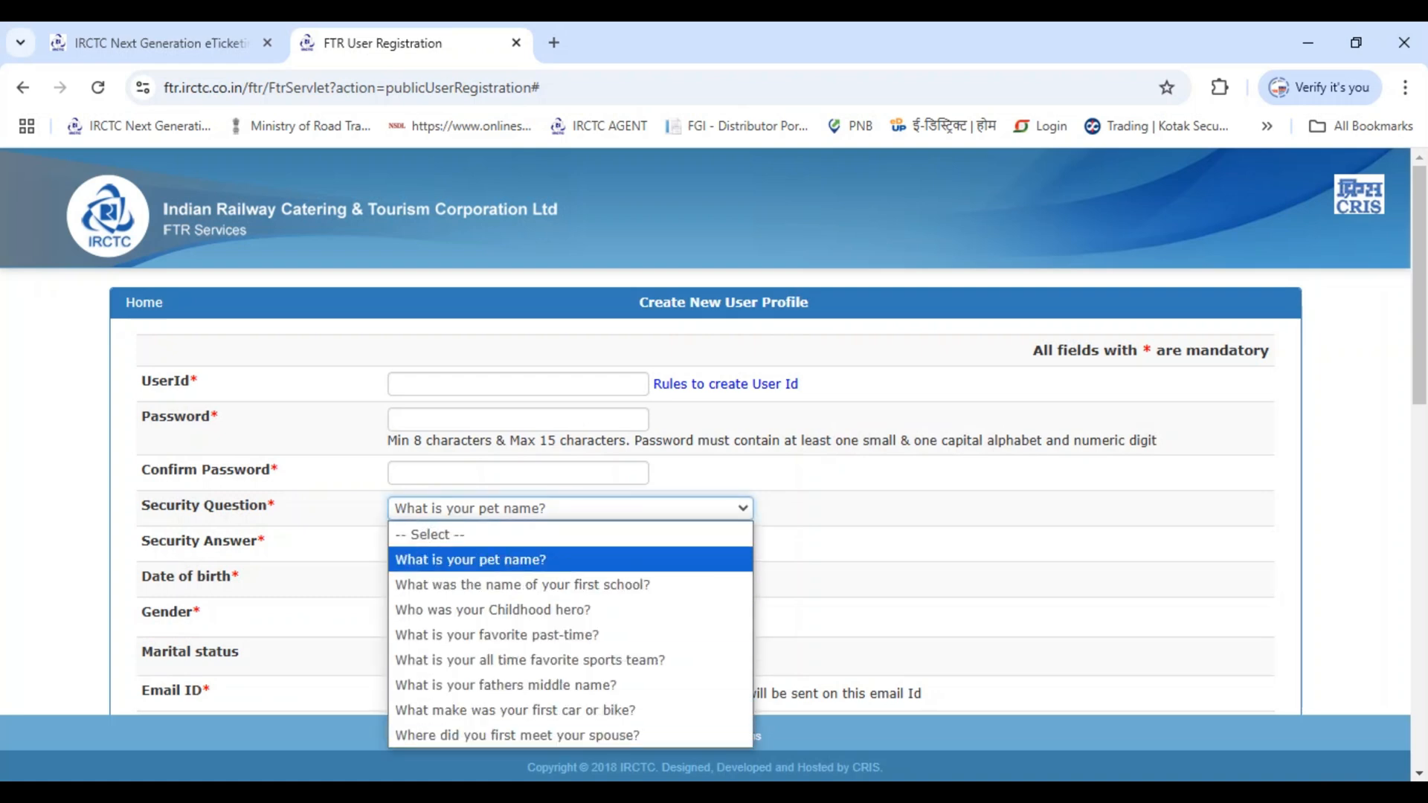
left_click(570, 561)
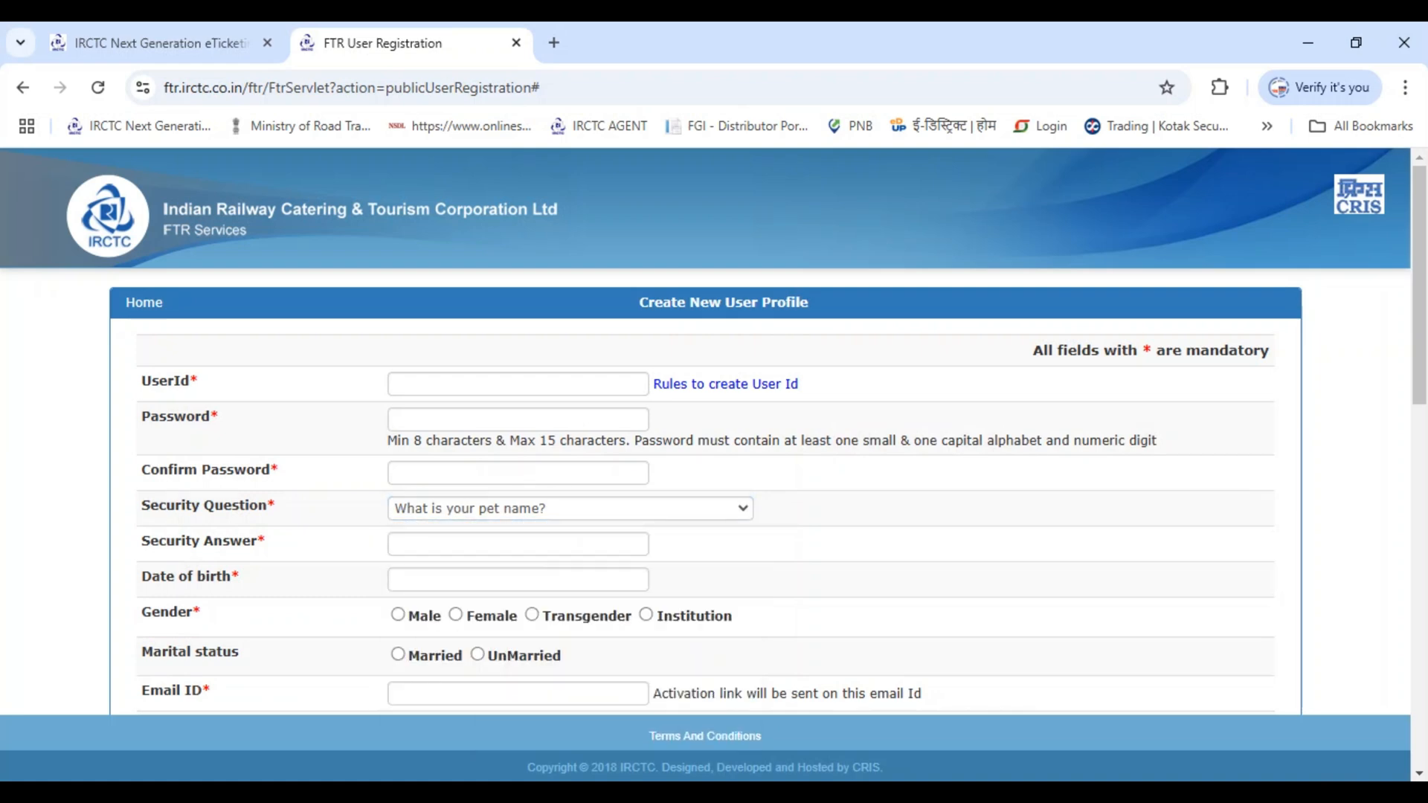
left_click(518, 544)
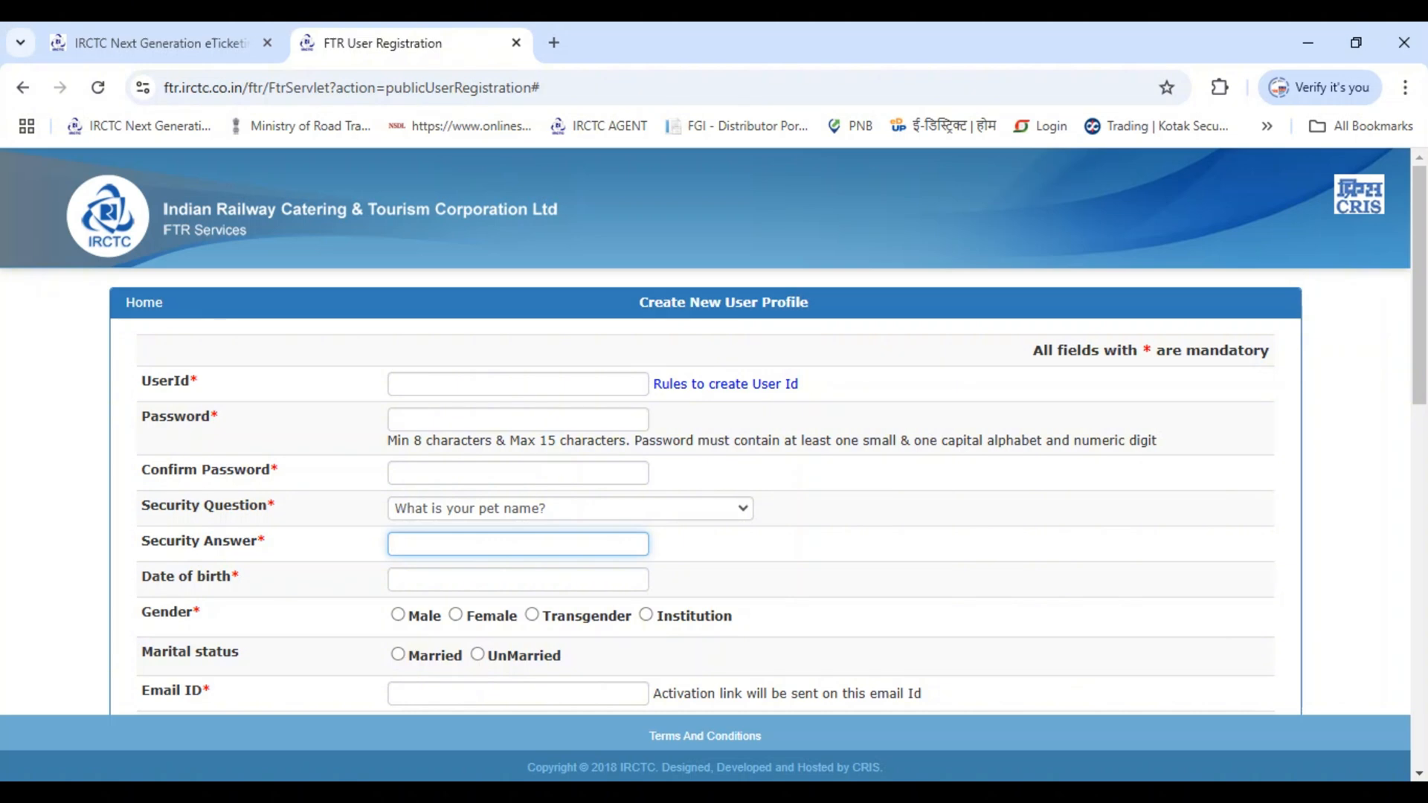
key("Tab")
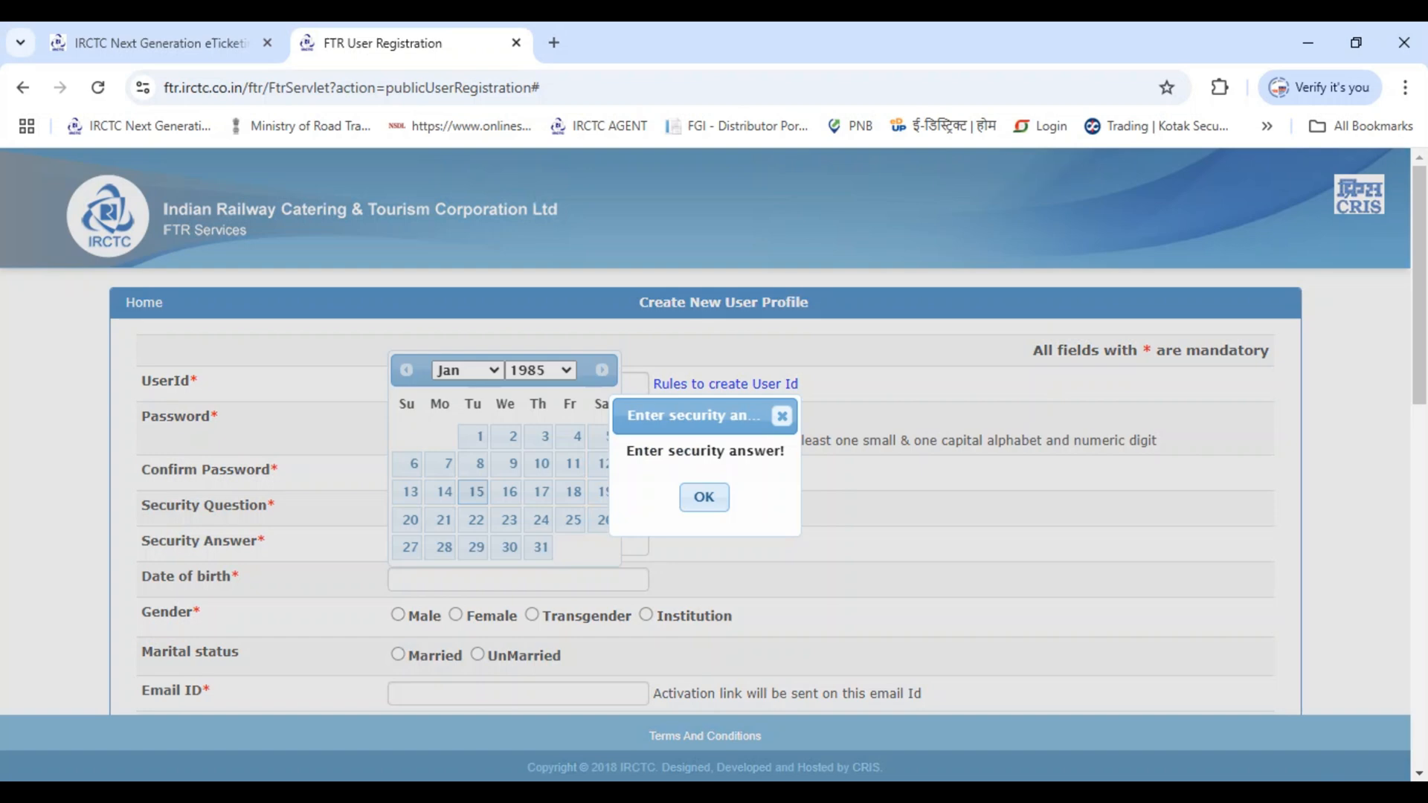
key("Return")
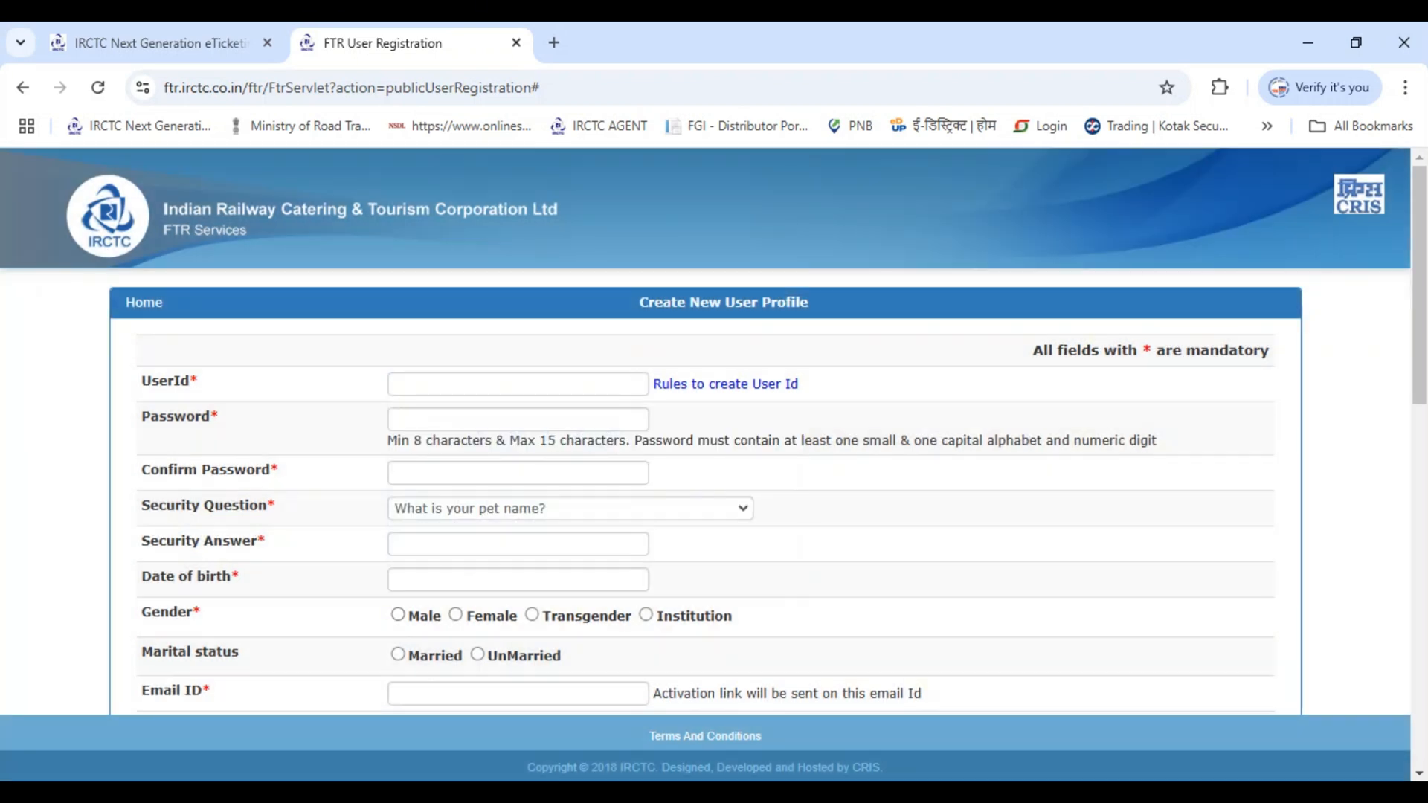
Set the gender to Male and the marital status to Married in the user profile.
left_click(398, 614)
scroll(705, 432, "down", 2)
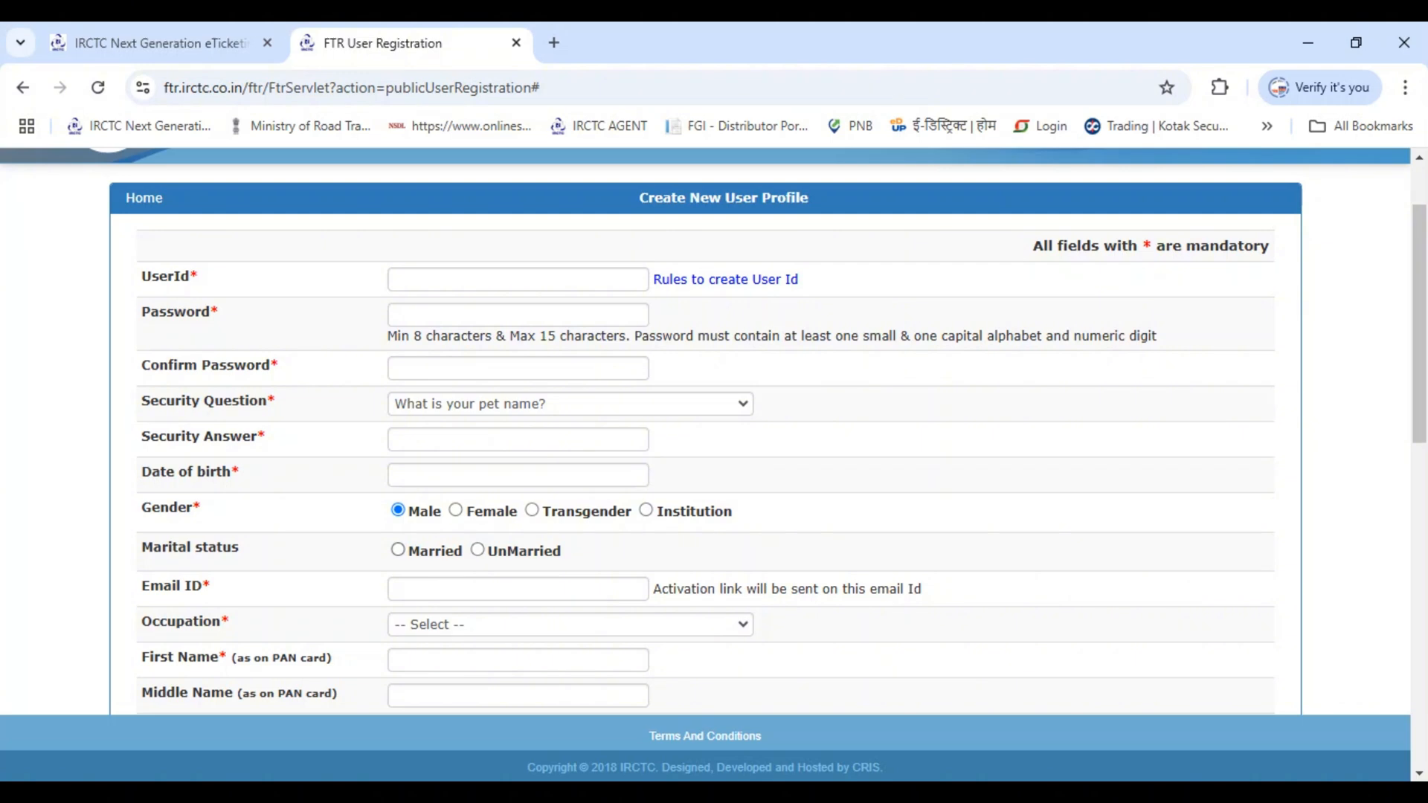
left_click(398, 550)
scroll(705, 432, "down", 1)
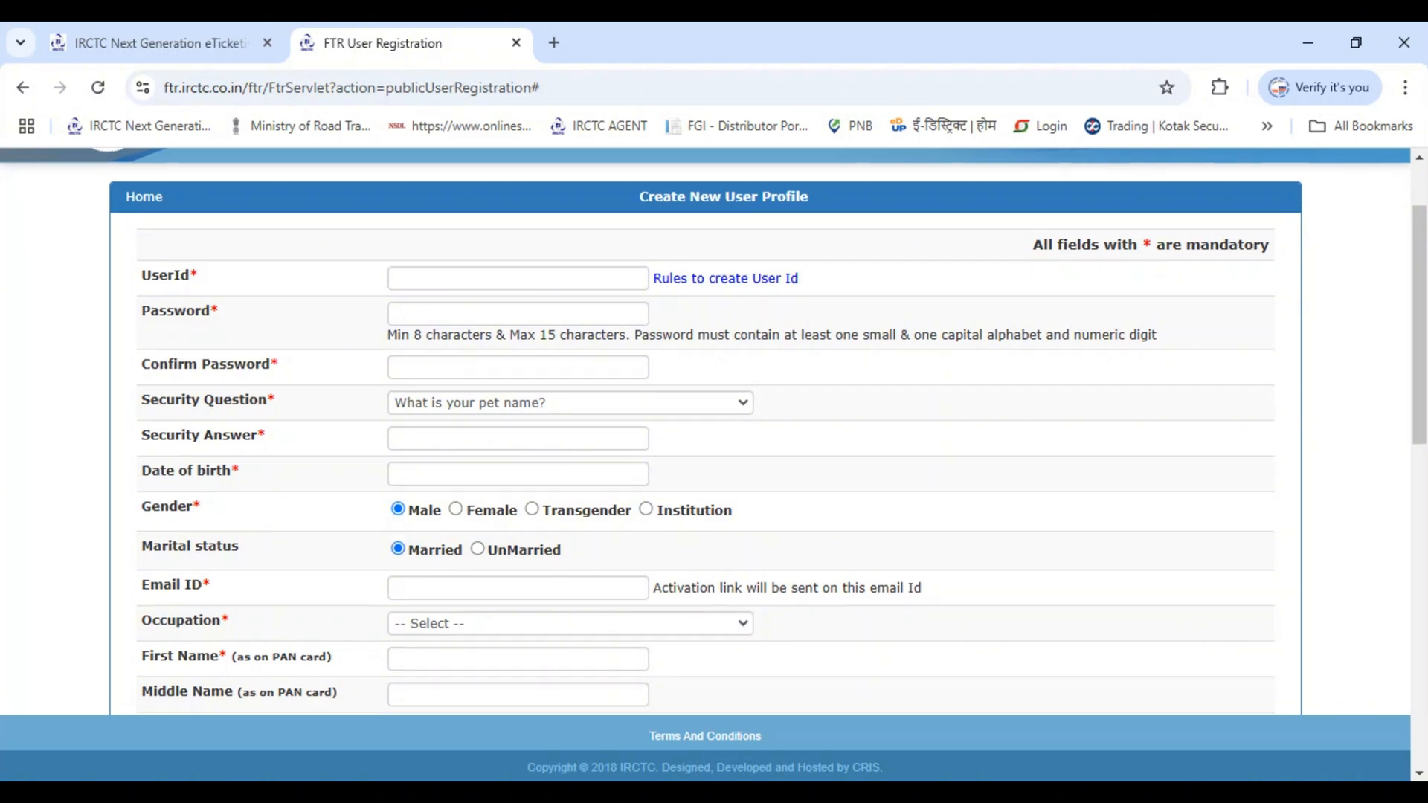
Examine the Email ID field and the available Occupation options without choosing one.
scroll(705, 431, "down", 2)
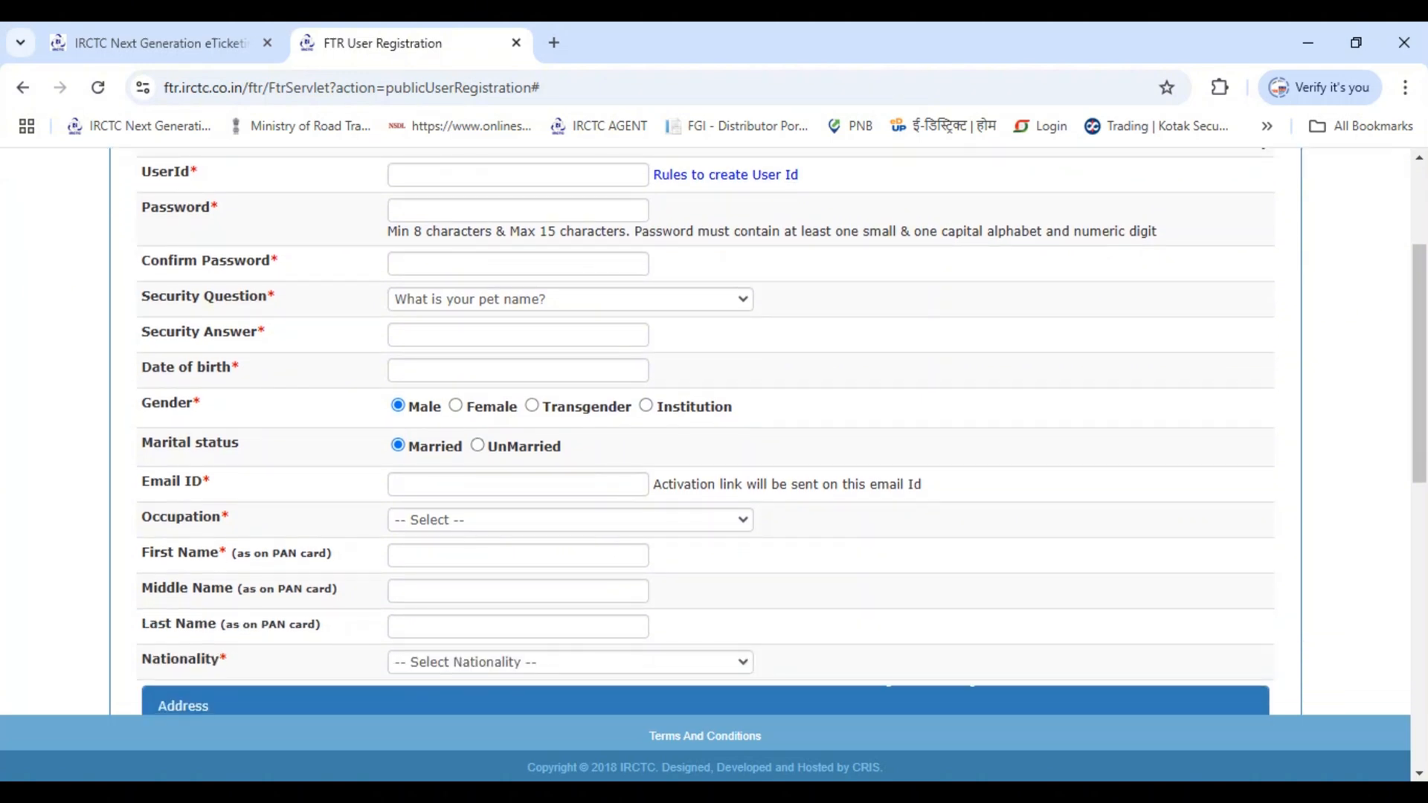
left_click(390, 484)
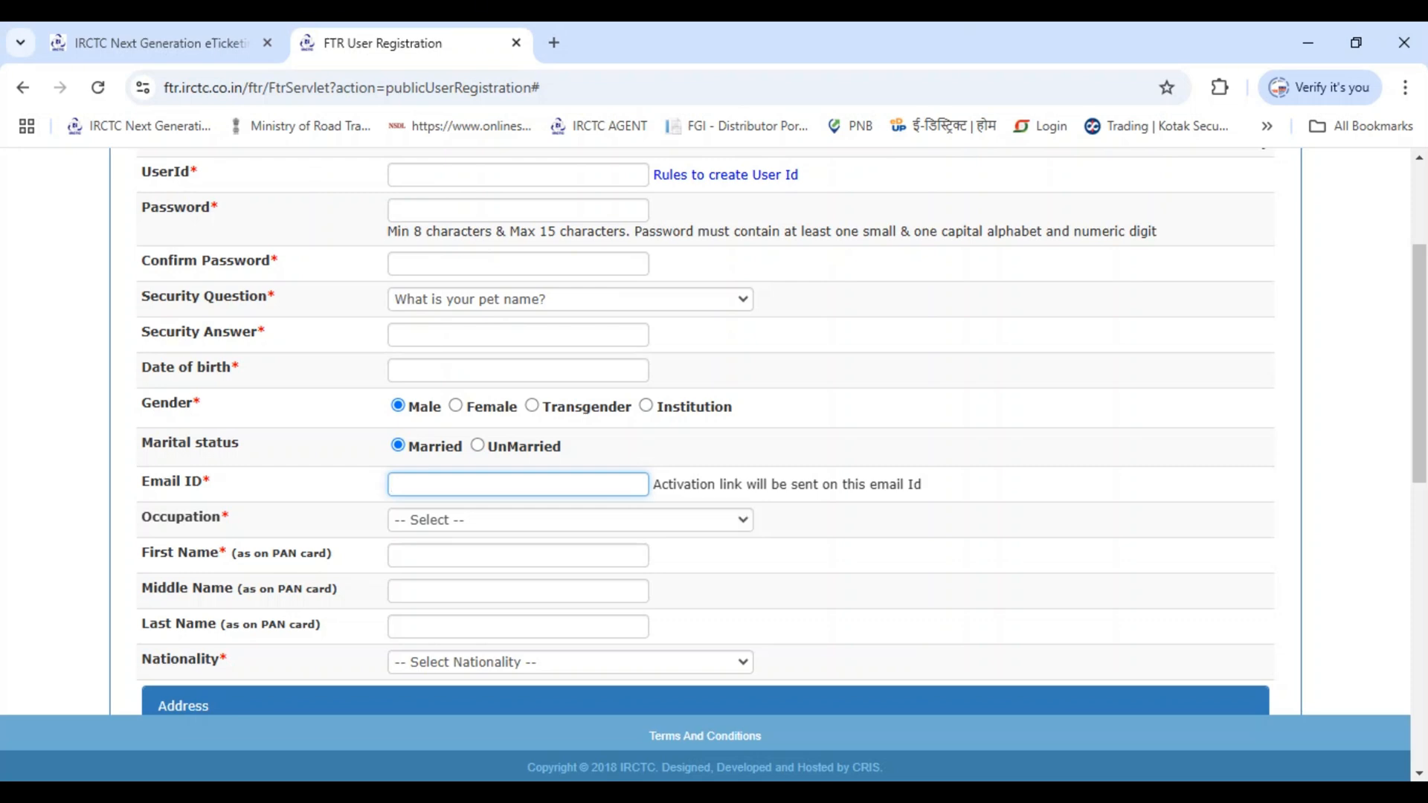
left_click(570, 520)
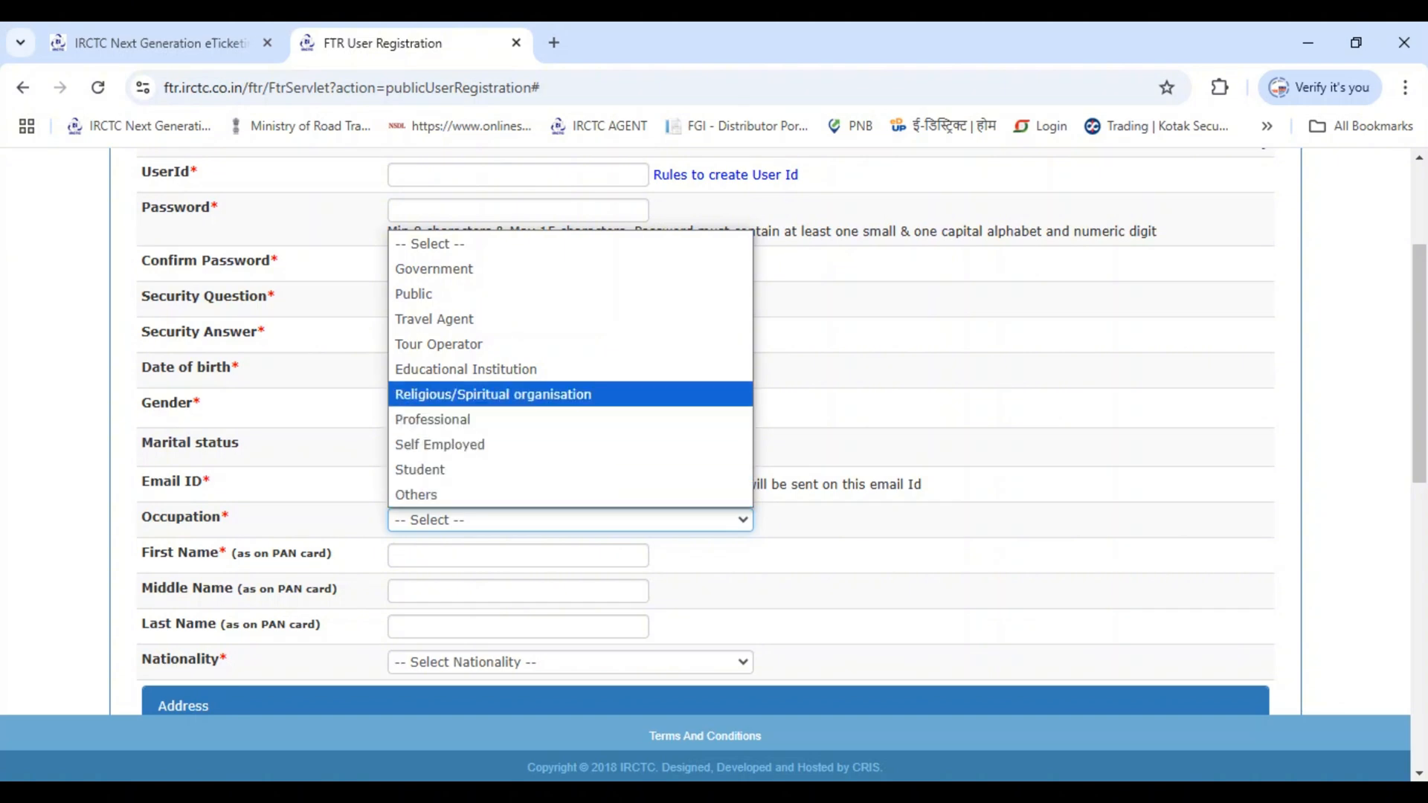
key("Escape")
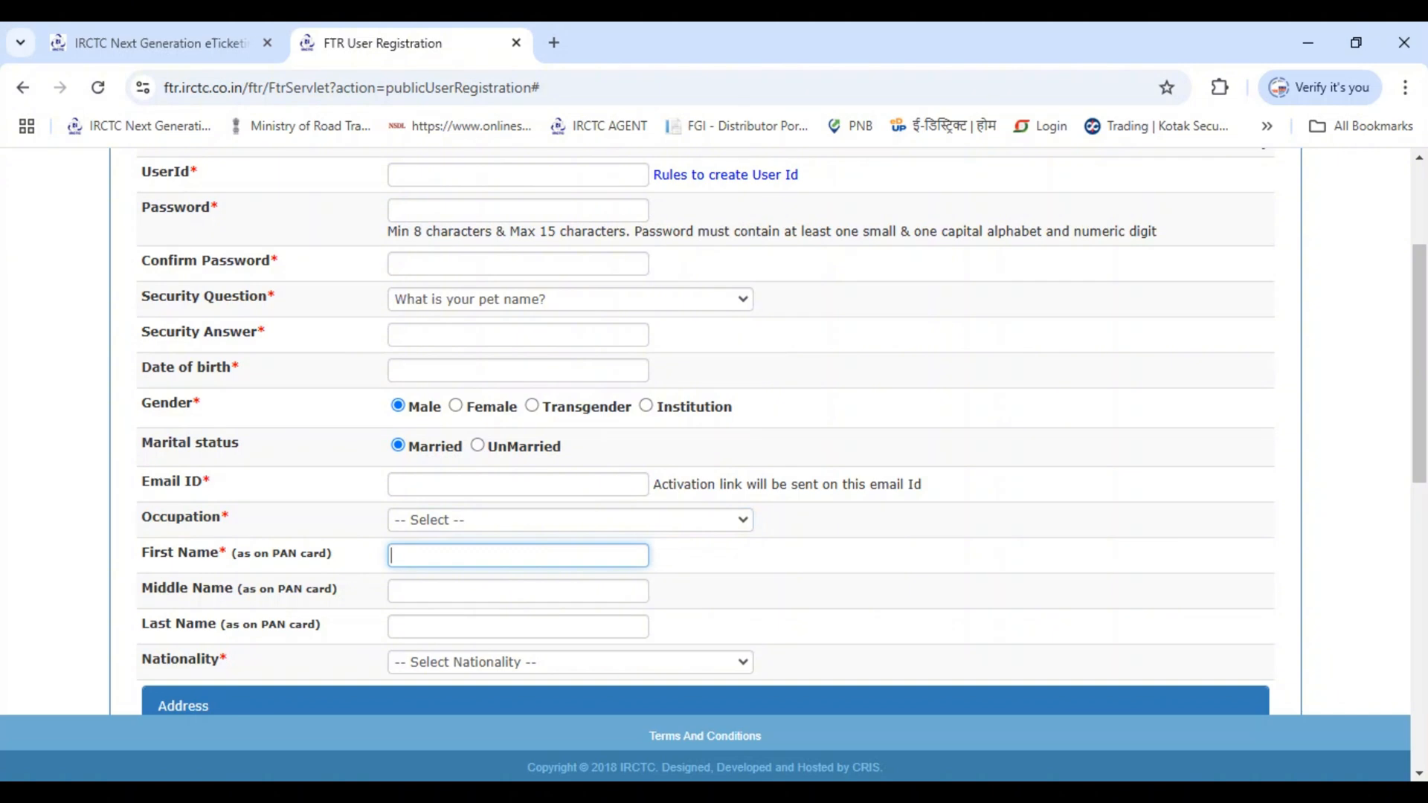
Set the nationality to Indian in the user profile.
scroll(705, 431, "down", 1)
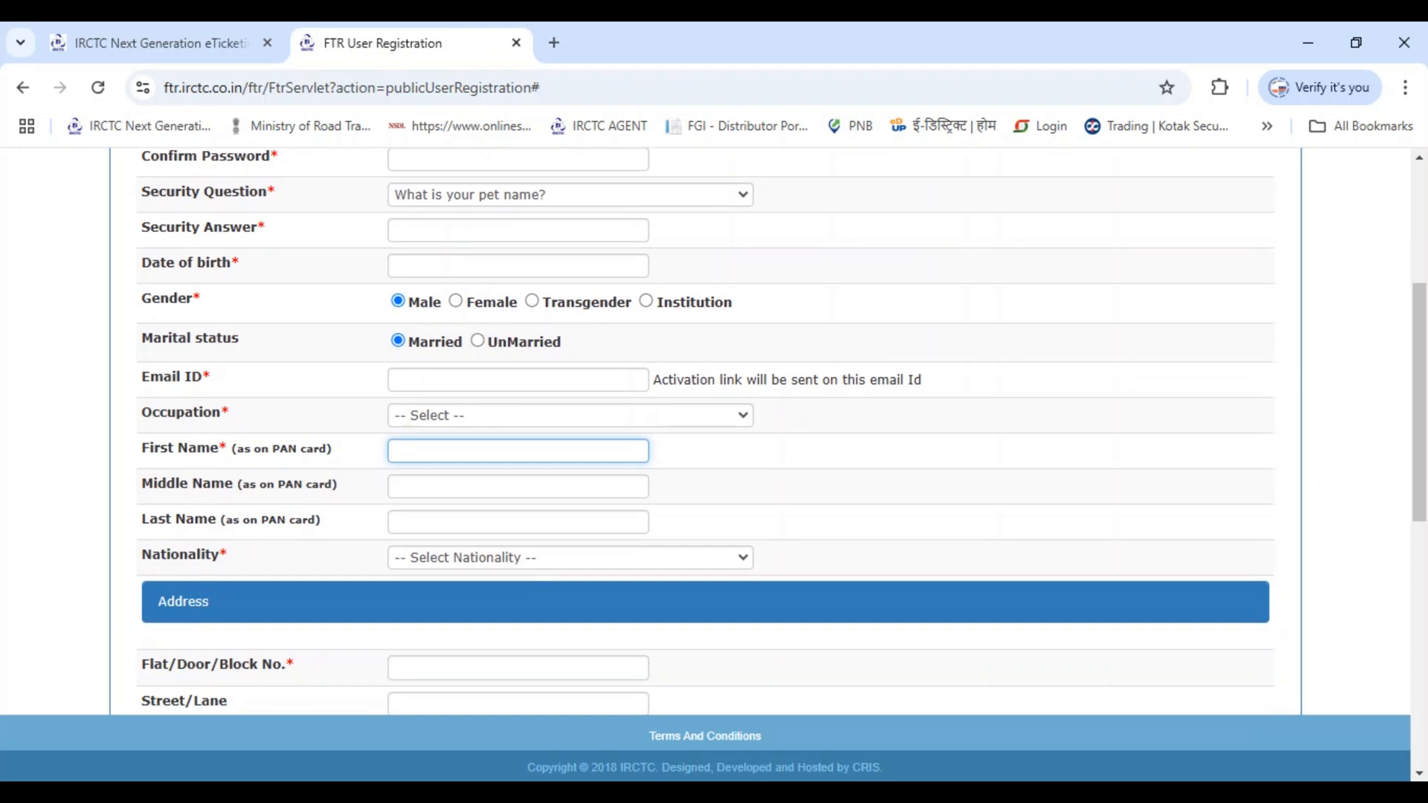
left_click(569, 557)
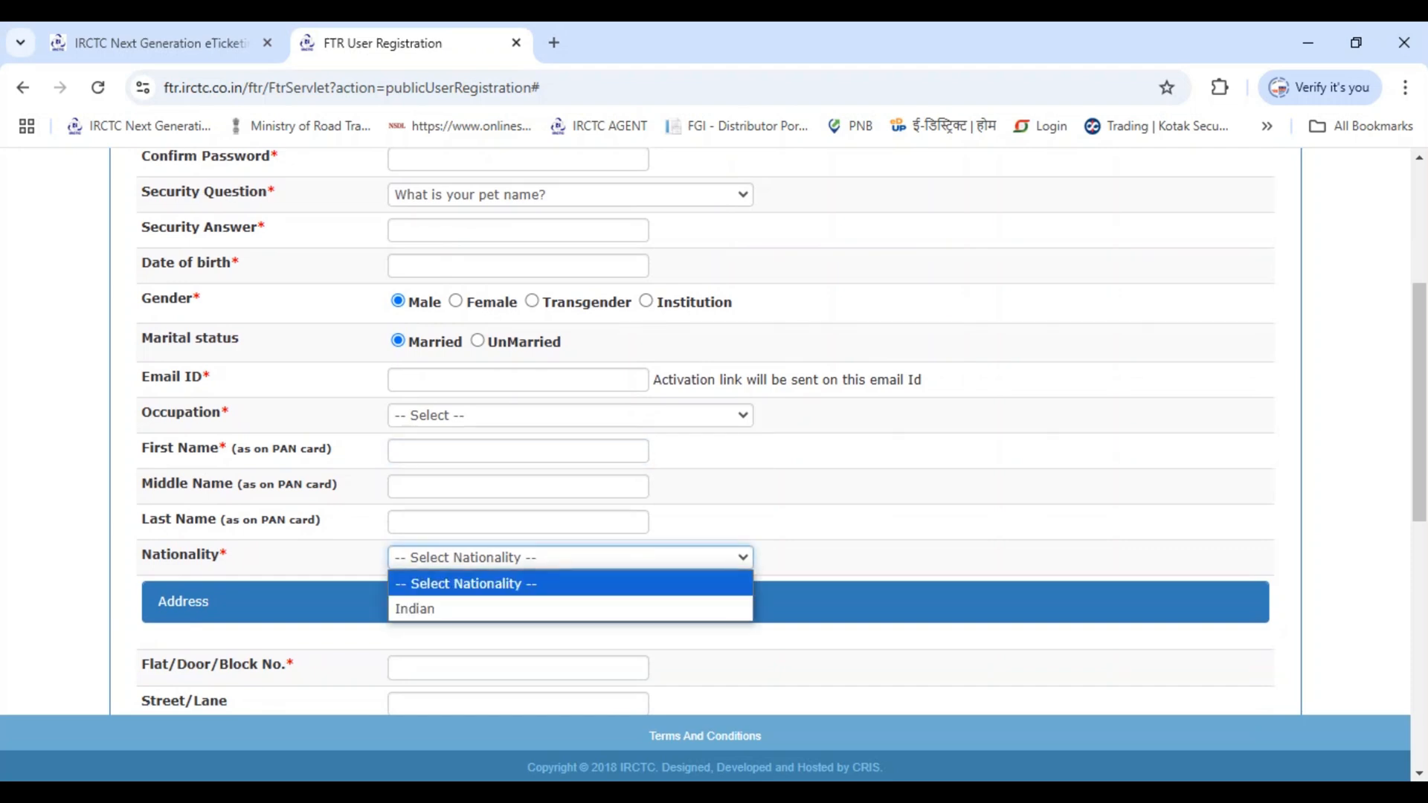
left_click(415, 608)
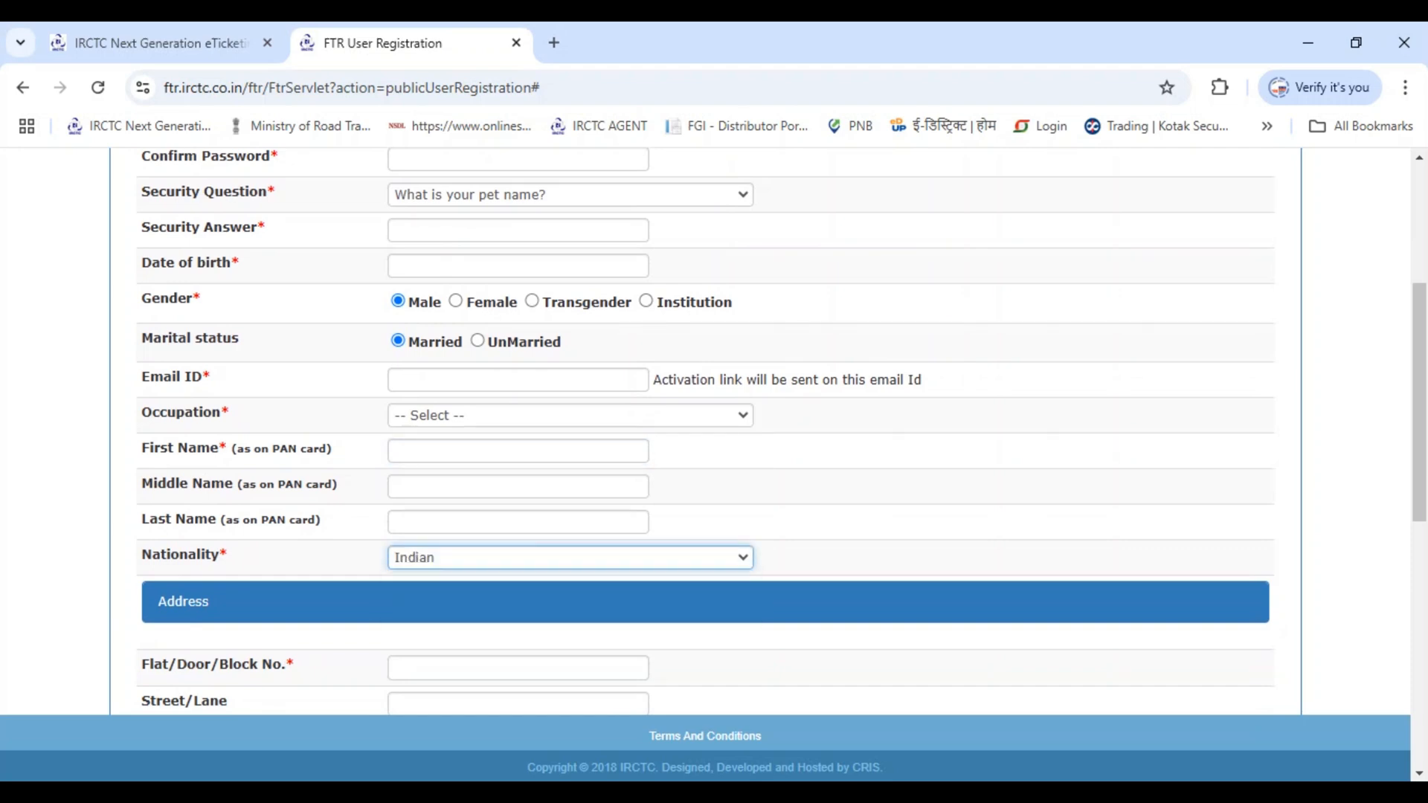
Examine the address, mobile number, communication address and captcha fields in the rest of the new user profile form.
scroll(705, 432, "down", 2)
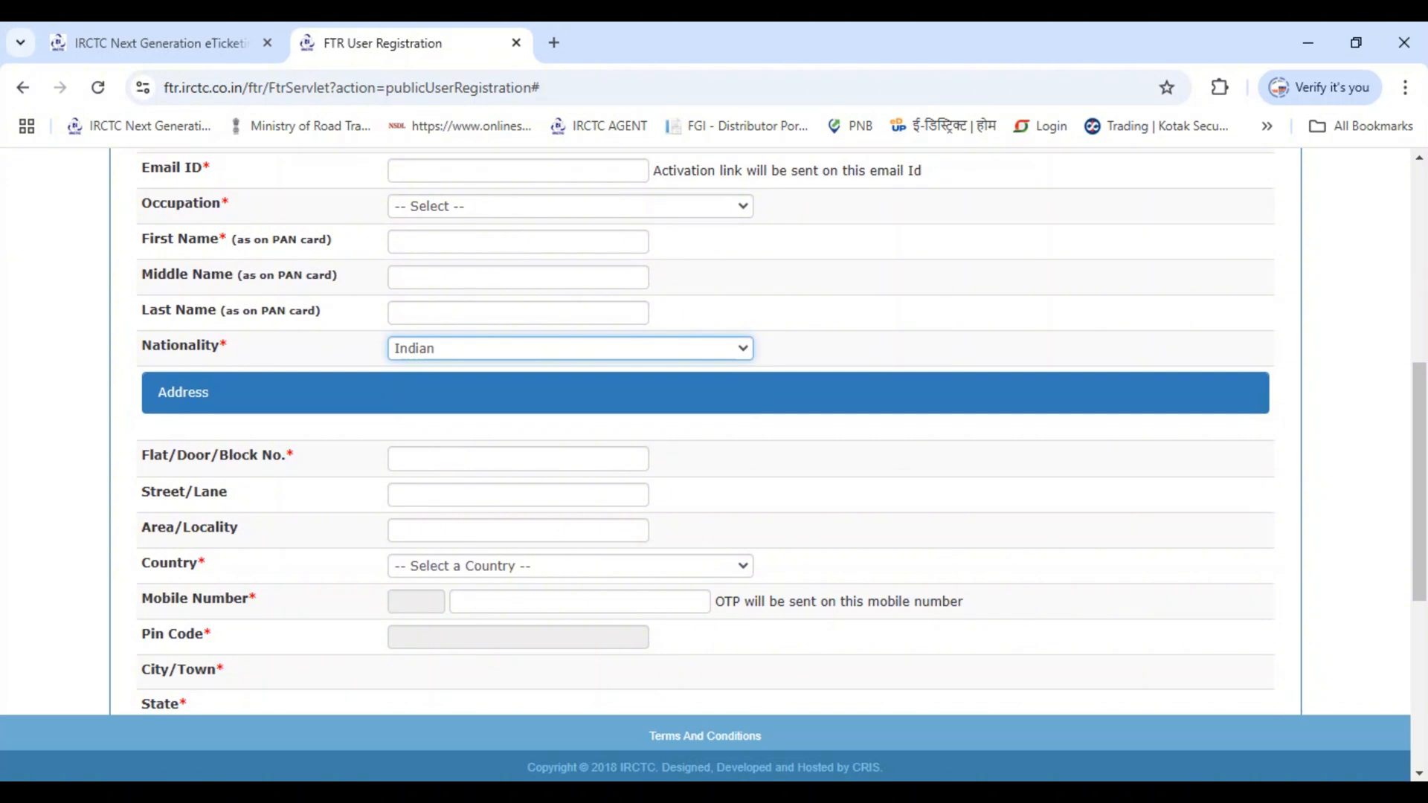
left_click(517, 459)
scroll(705, 431, "down", 1)
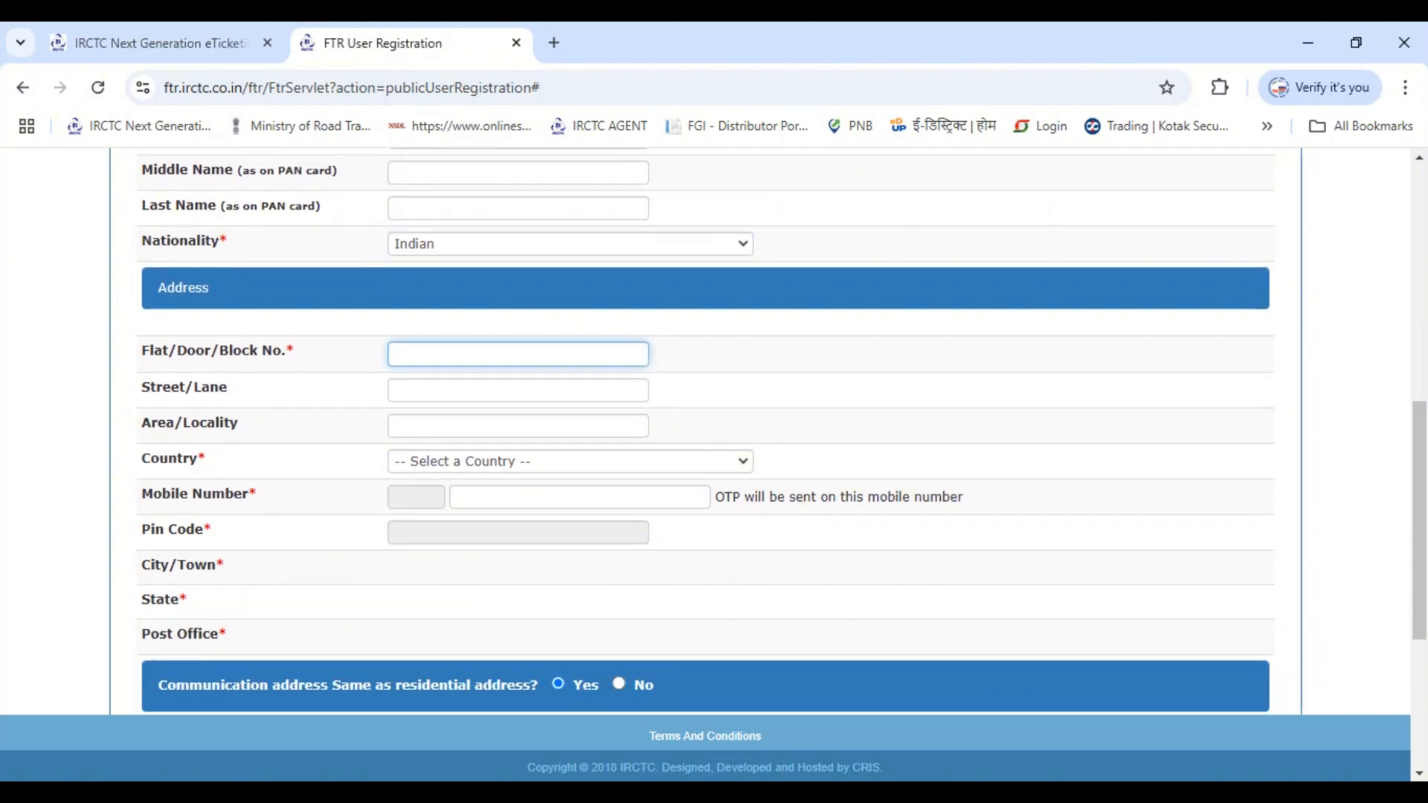
key("Tab")
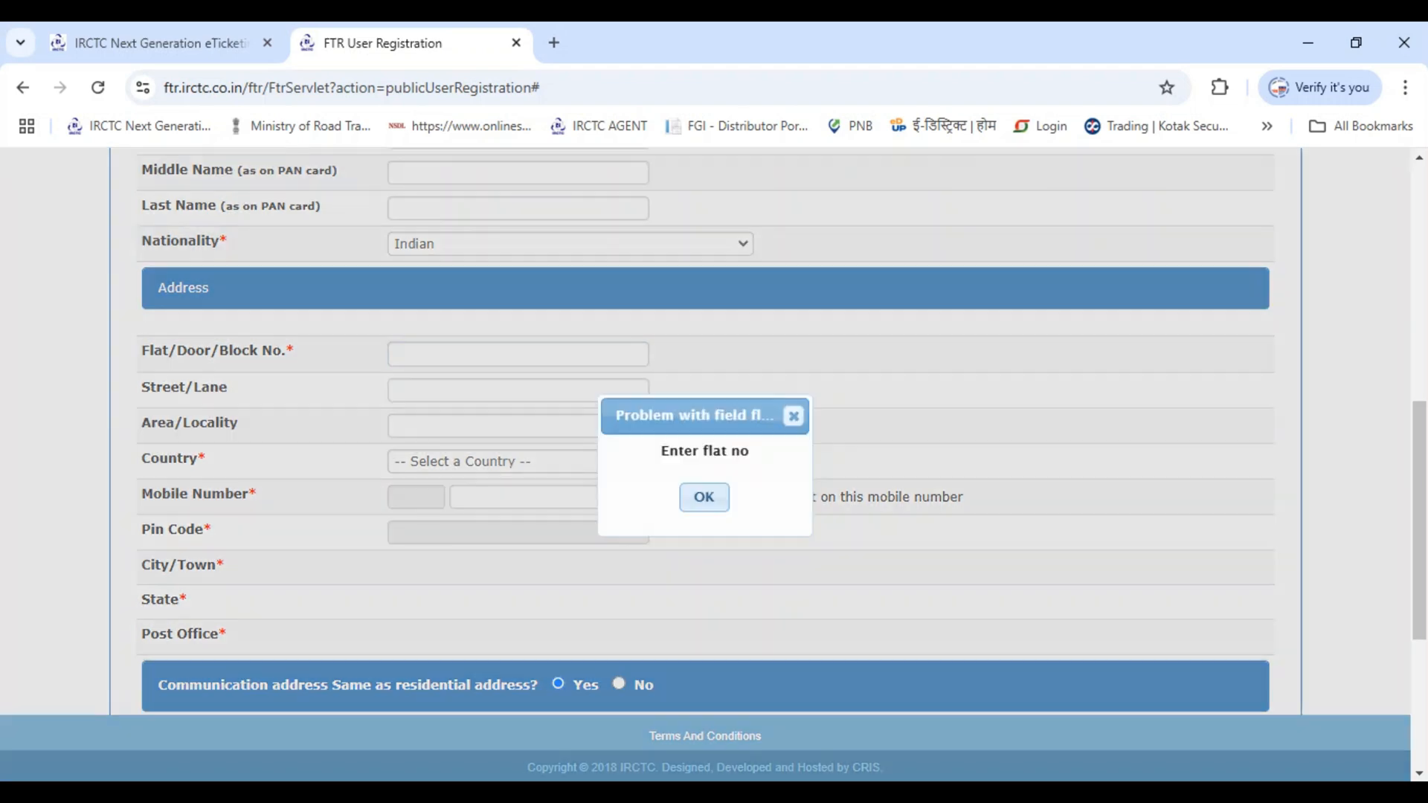
key("Return")
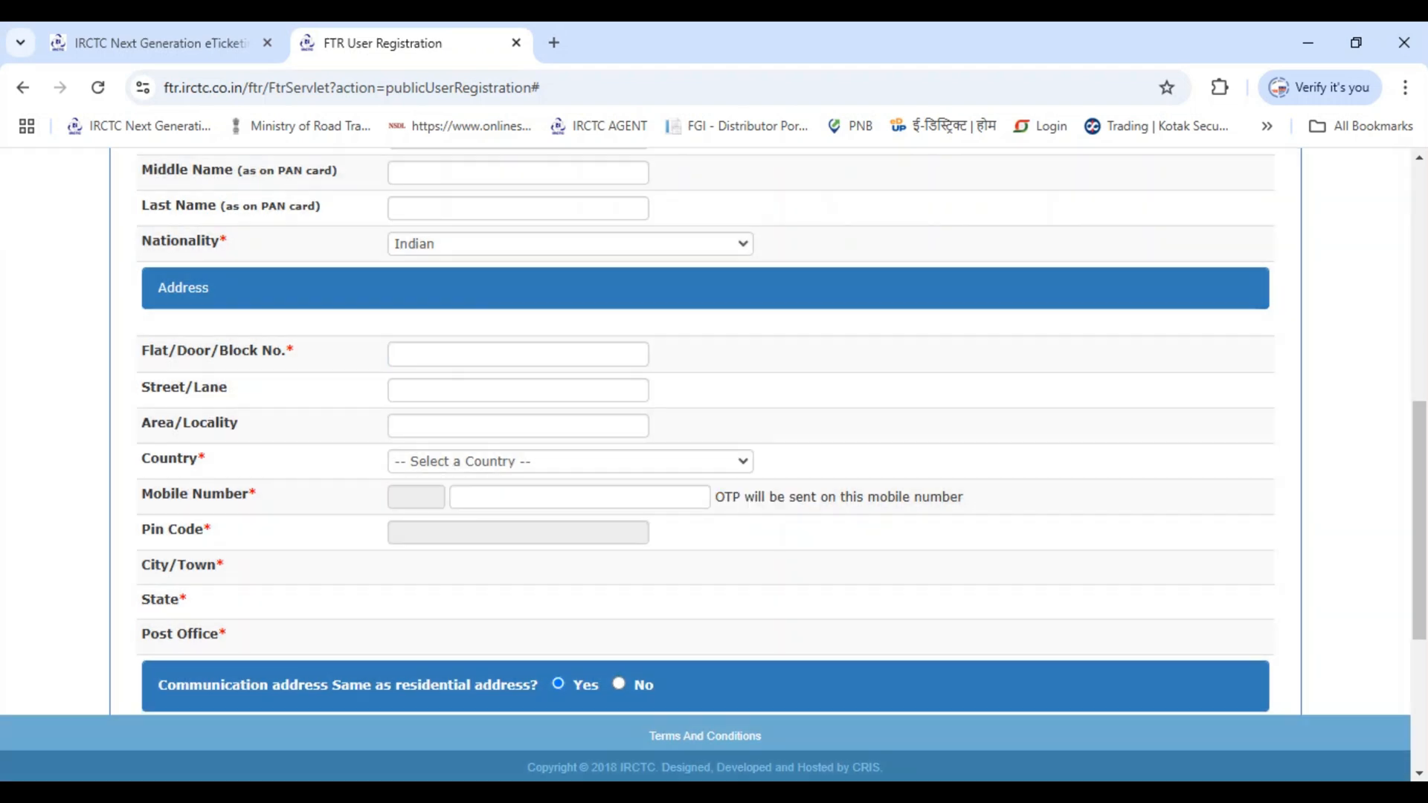
left_click(581, 497)
key("Tab")
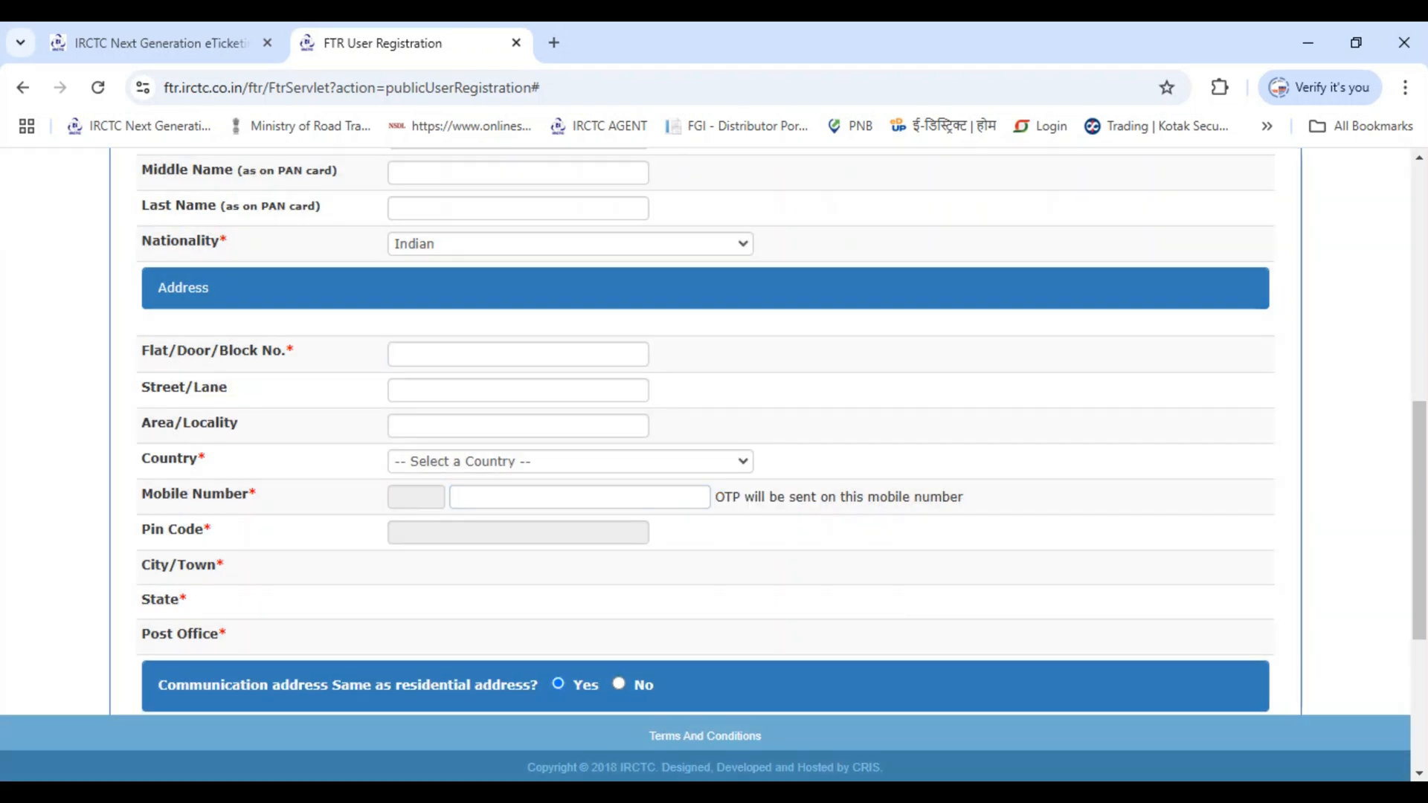
scroll(705, 431, "down", 1)
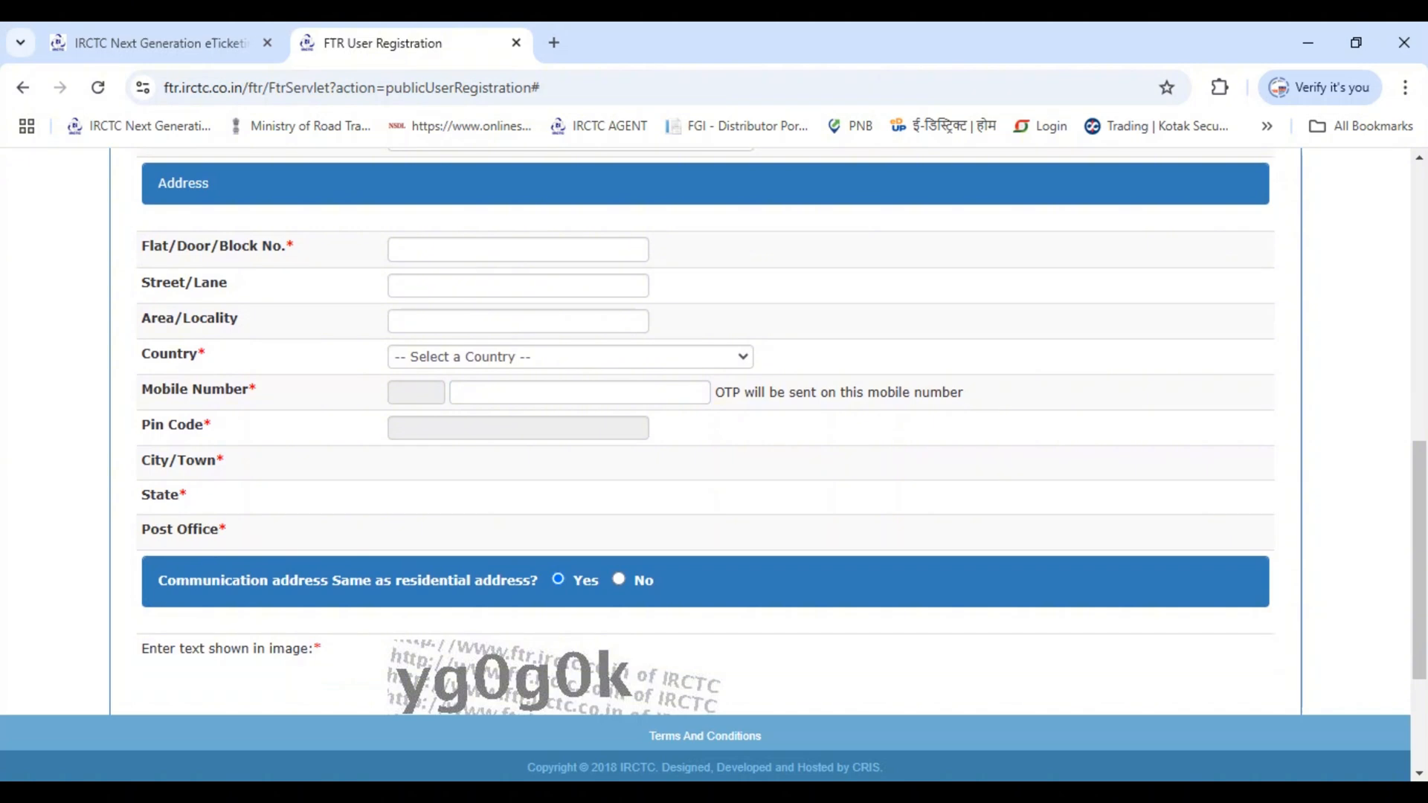
scroll(705, 431, "down", 2)
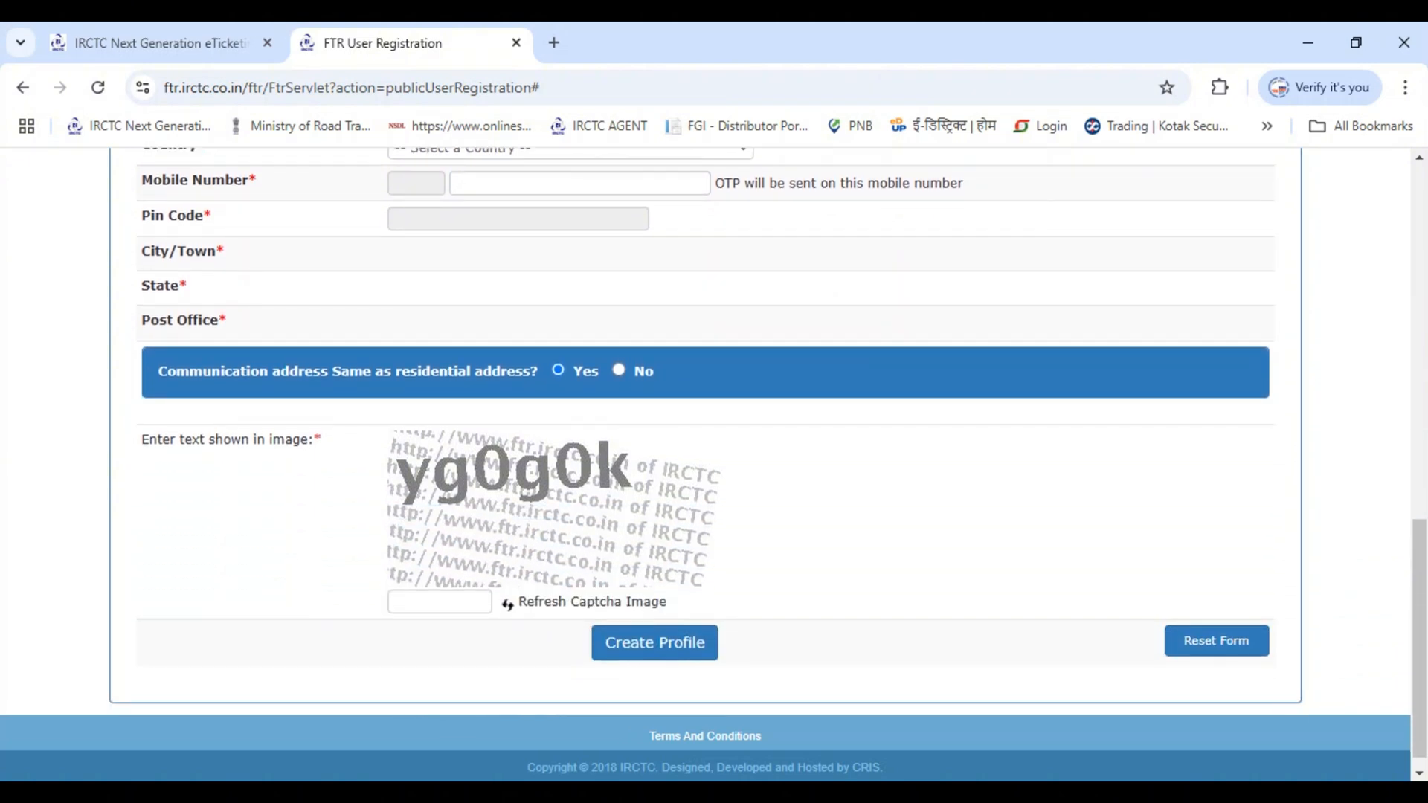
left_click(439, 602)
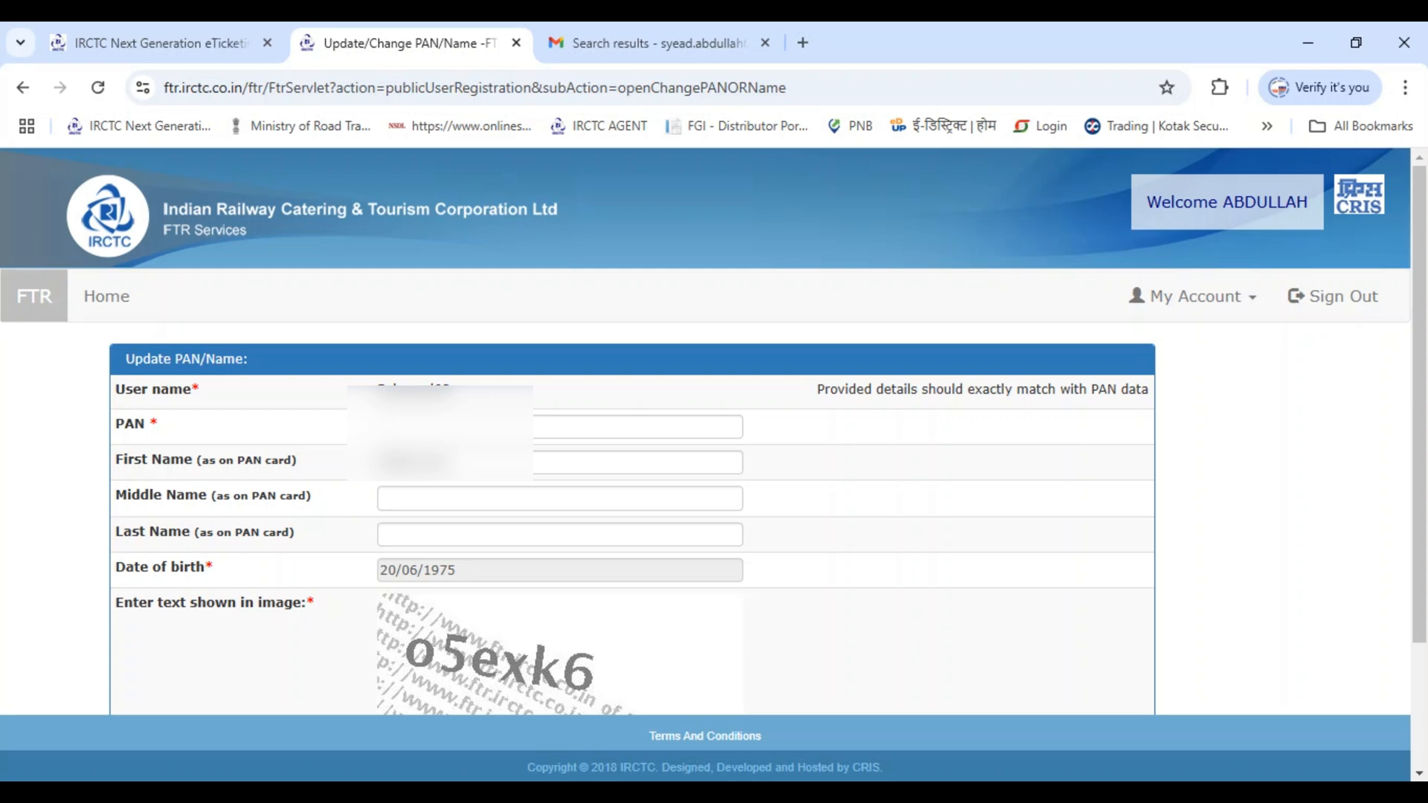
Verify the PAN and name details with the captcha, and return to the login page.
left_click(443, 427)
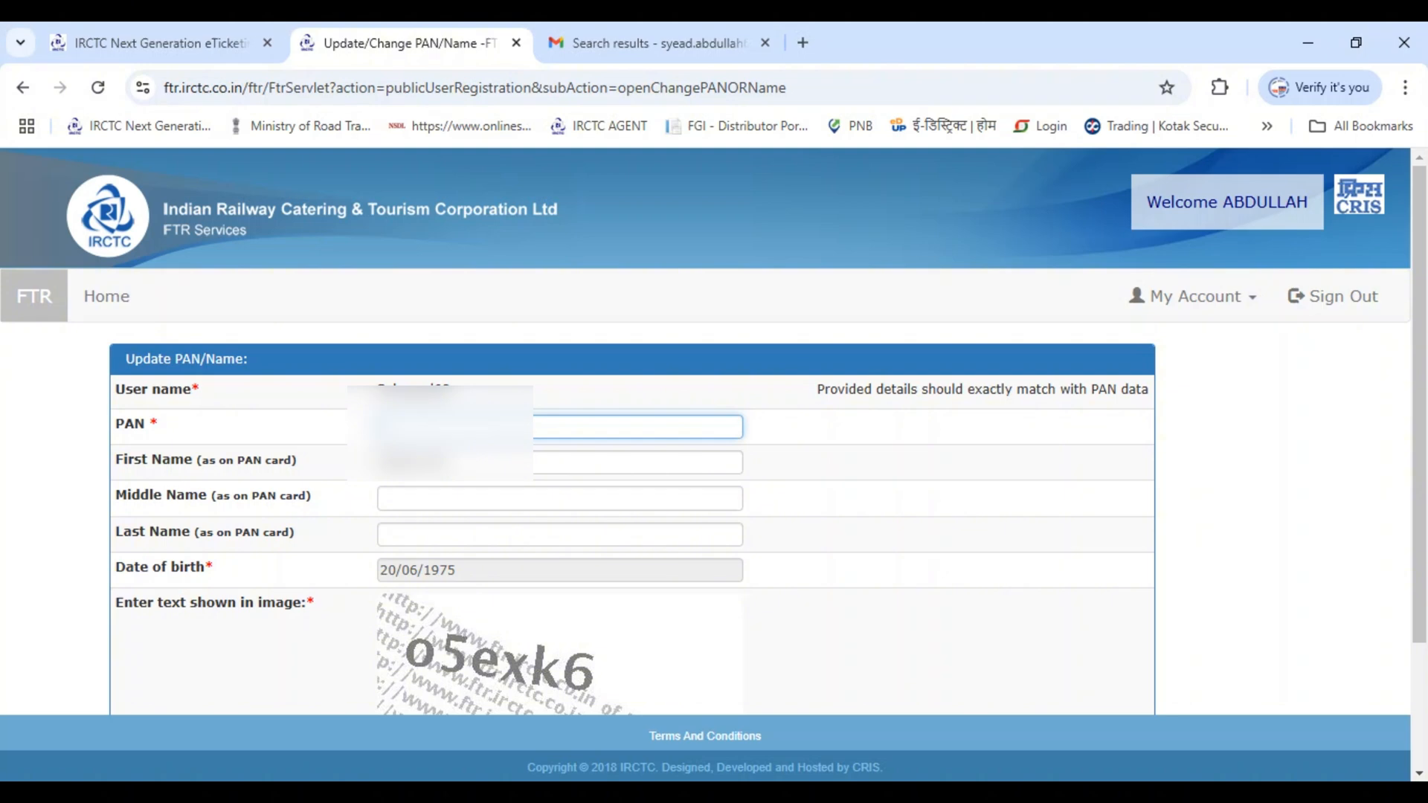
left_click(455, 462)
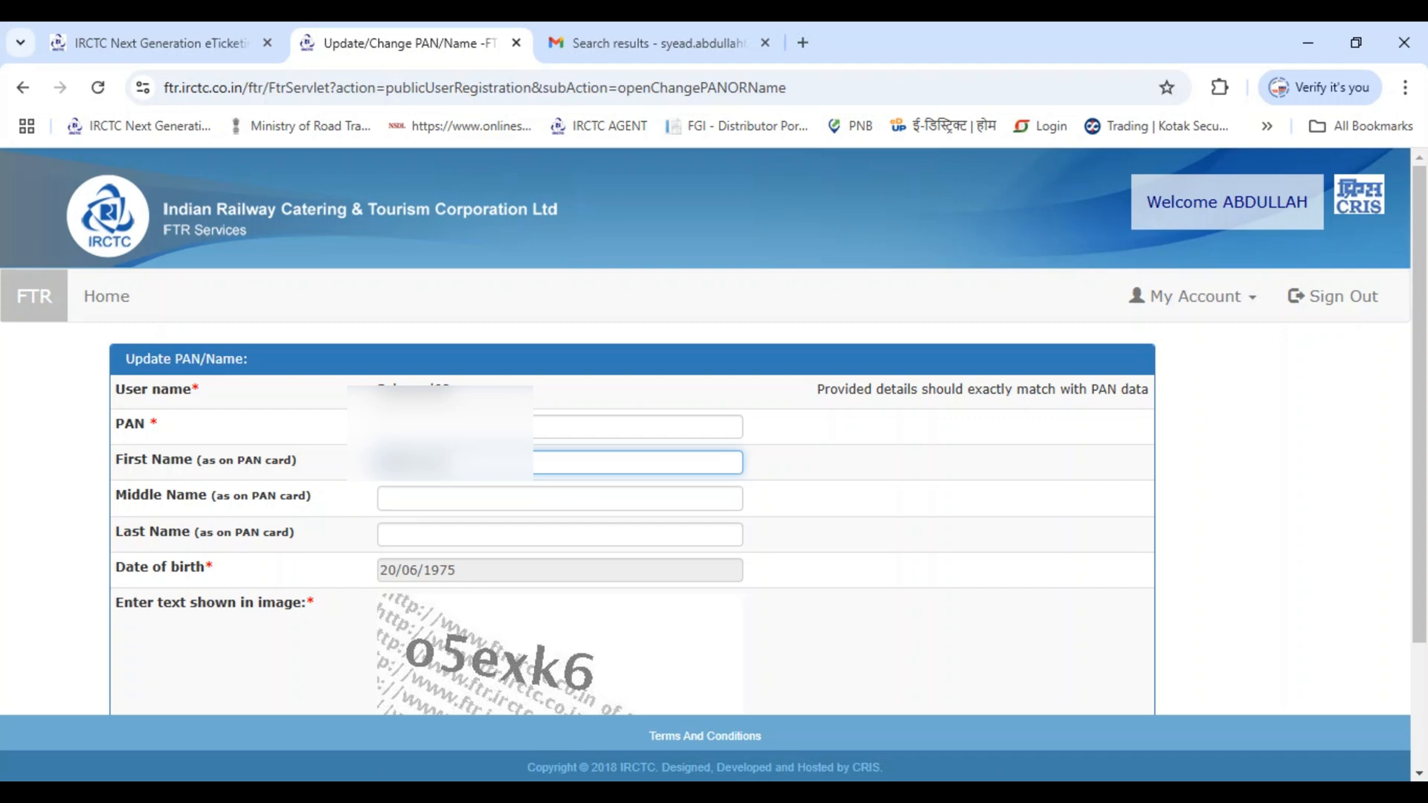
scroll(714, 456, "down", 2)
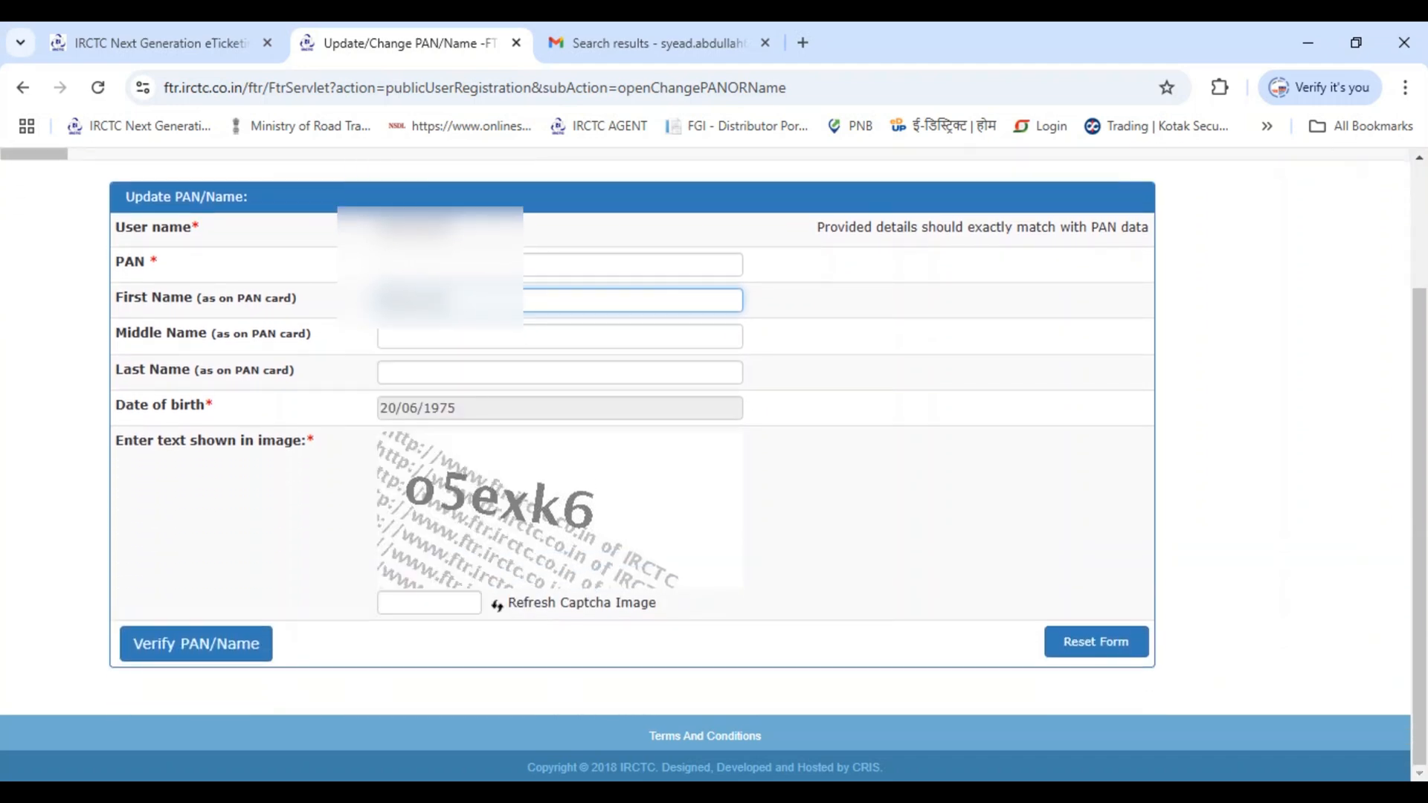
left_click(429, 603)
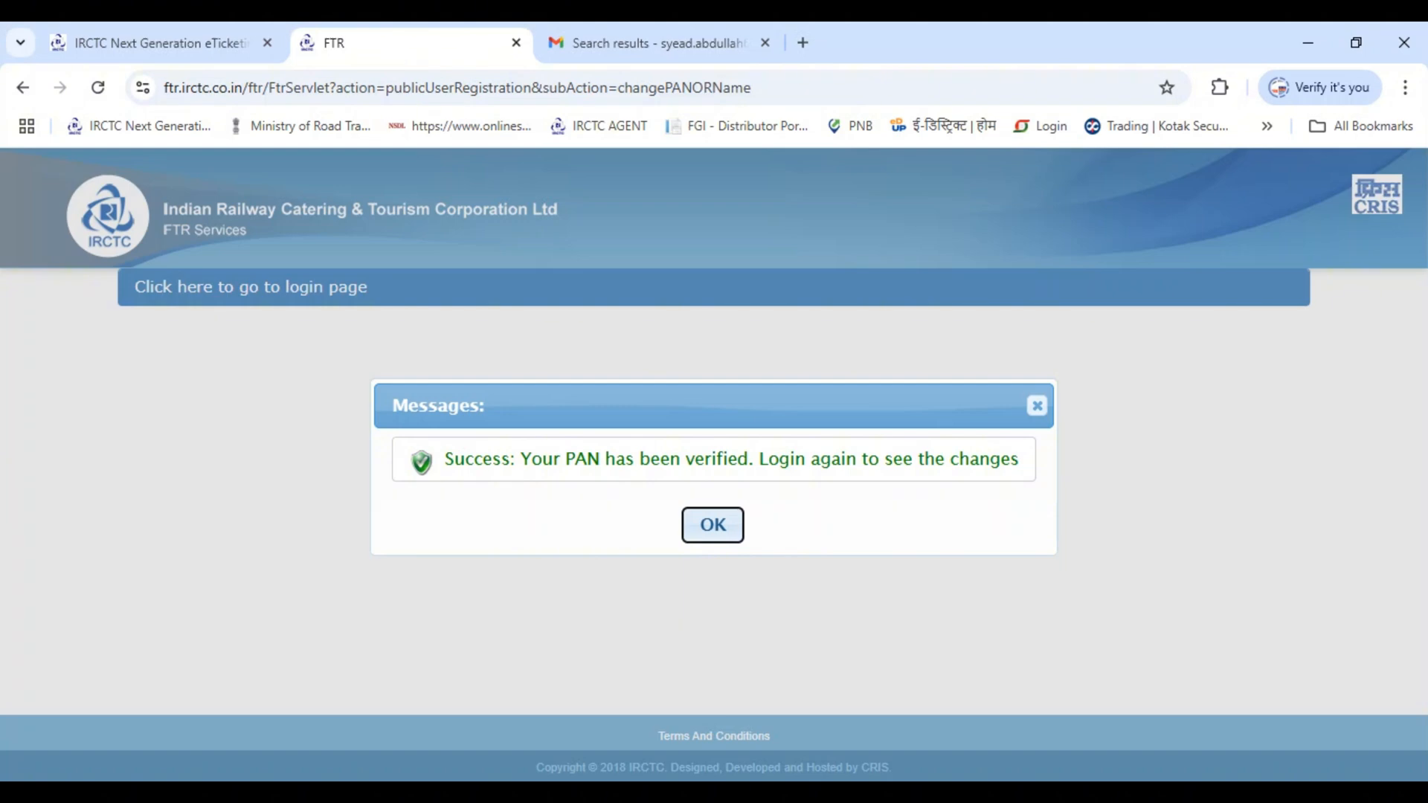
key("Return")
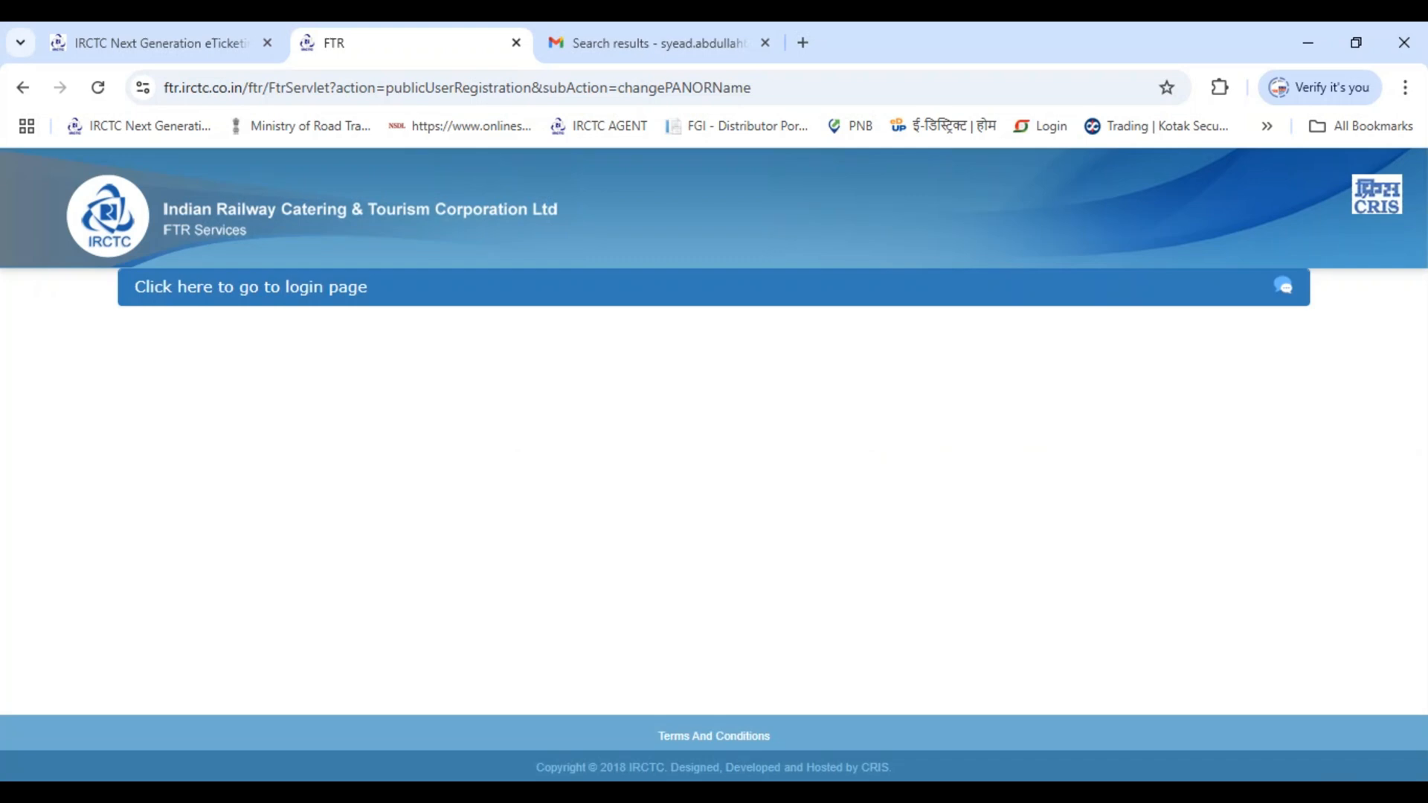
left_click(250, 287)
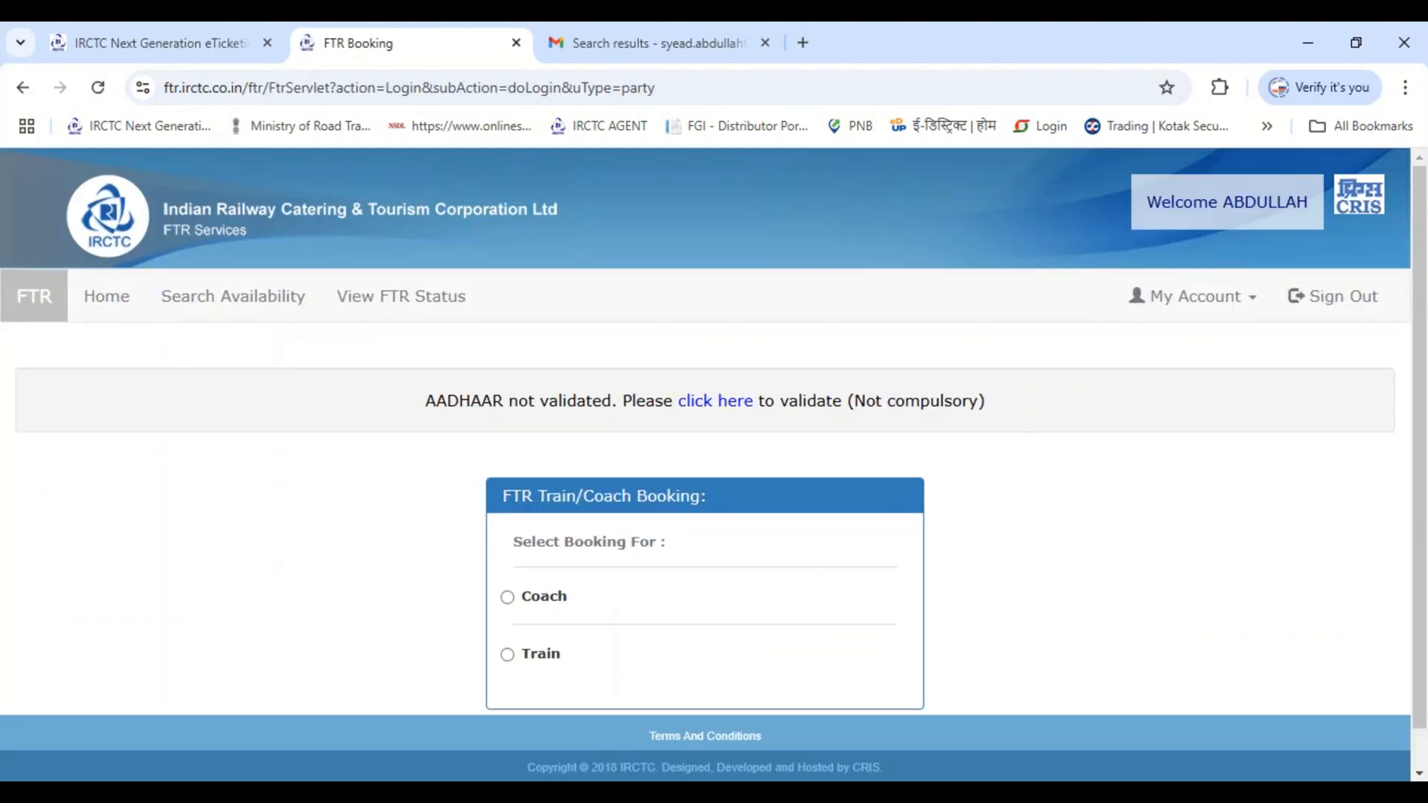
Start a Coach booking and set its journey purpose to MARRIAGE.
scroll(705, 461, "down", 1)
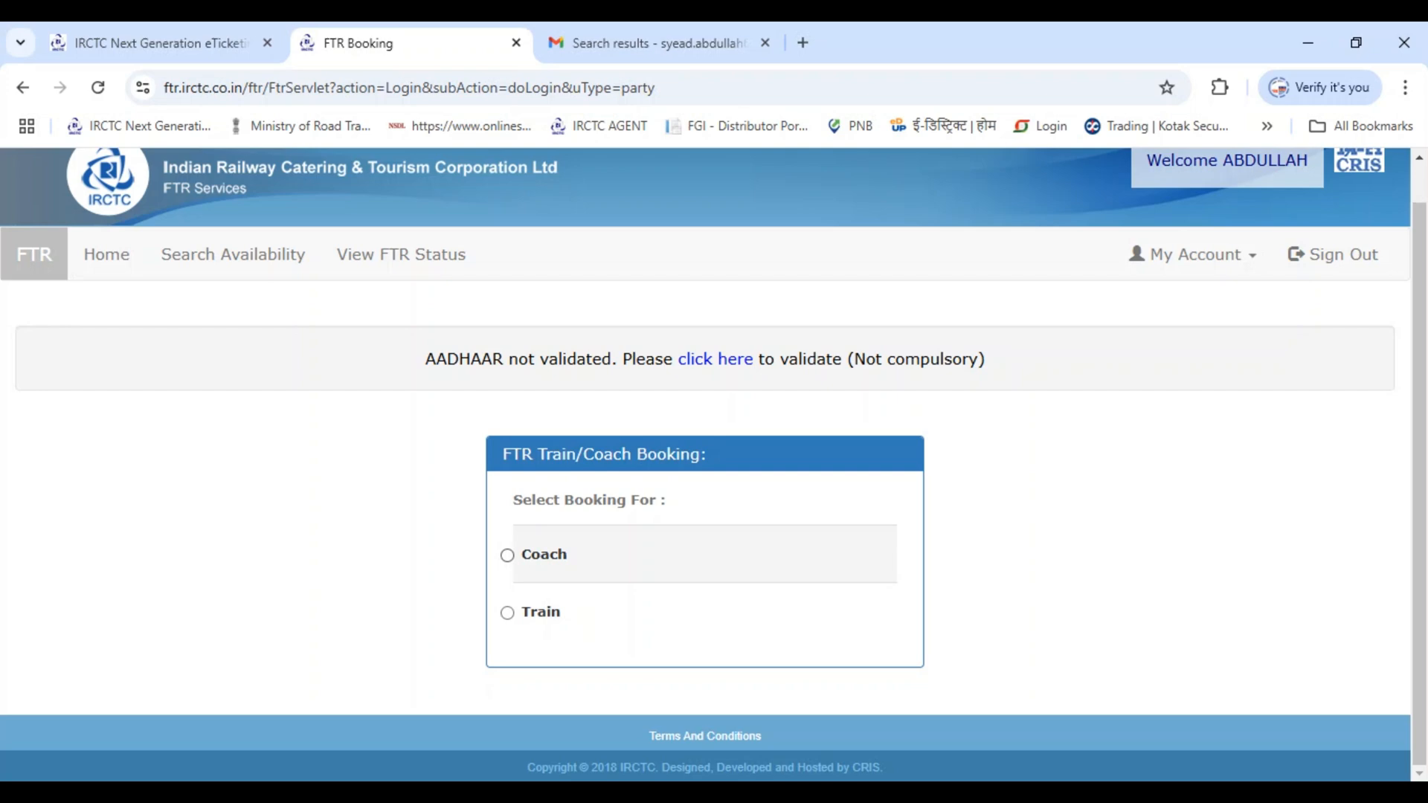
left_click(507, 556)
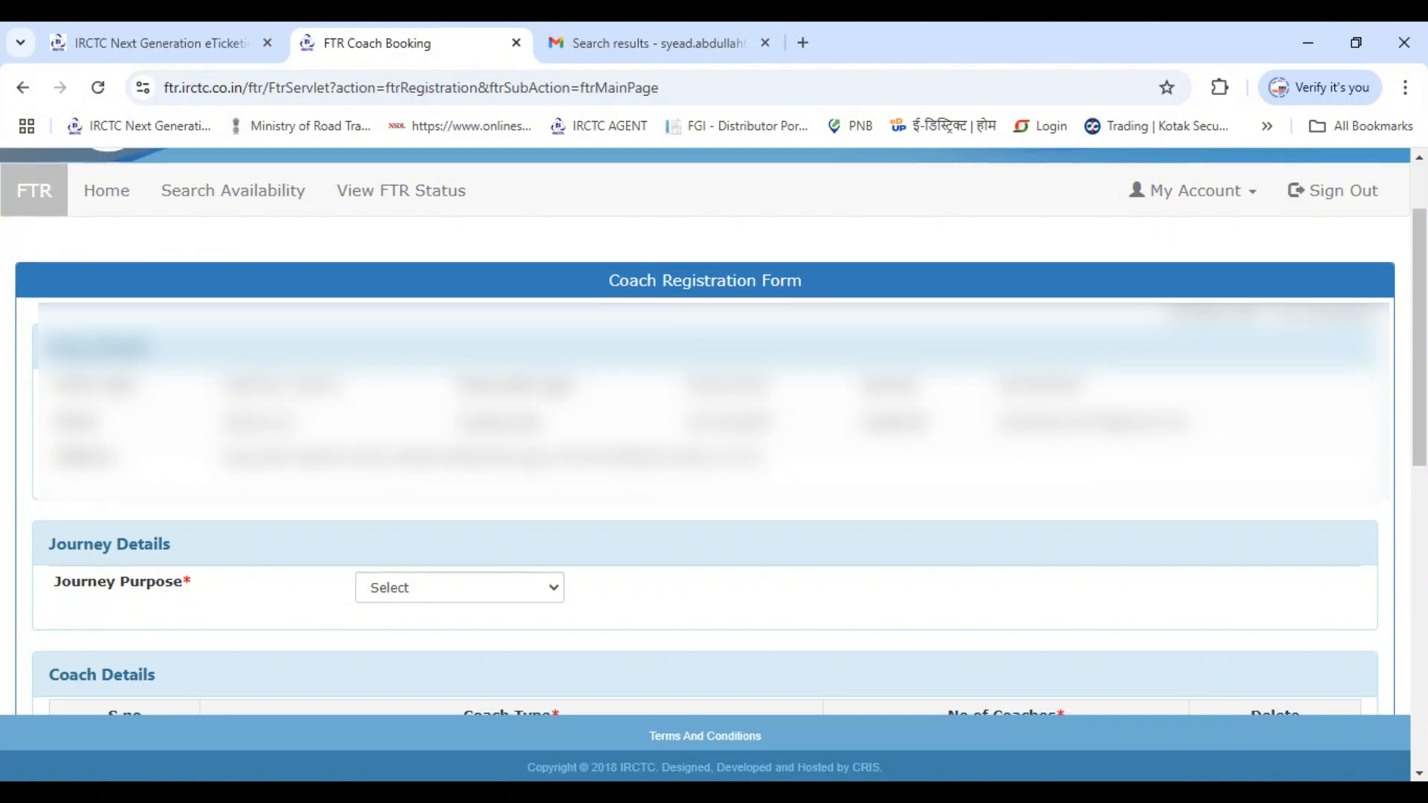
scroll(706, 431, "down", 1)
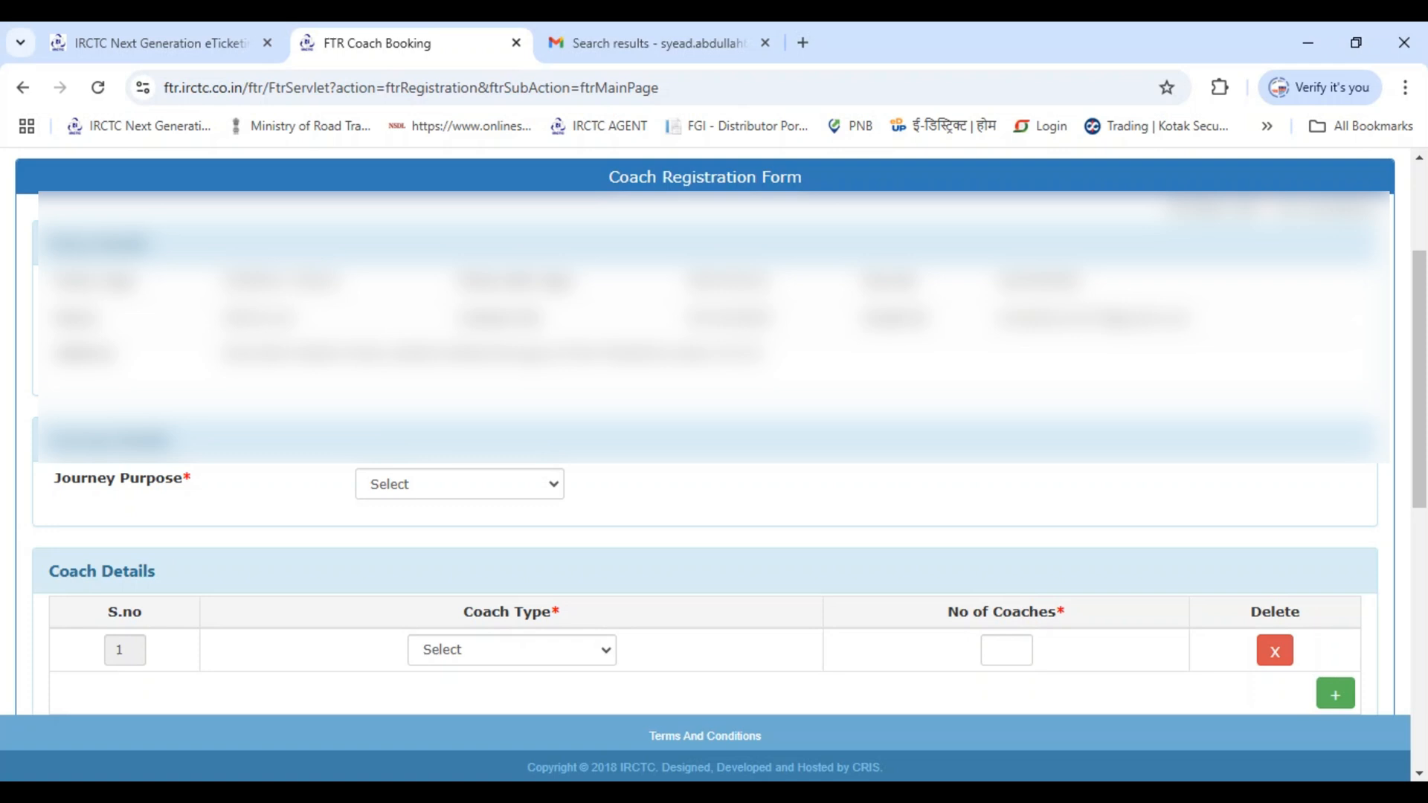
left_click(460, 484)
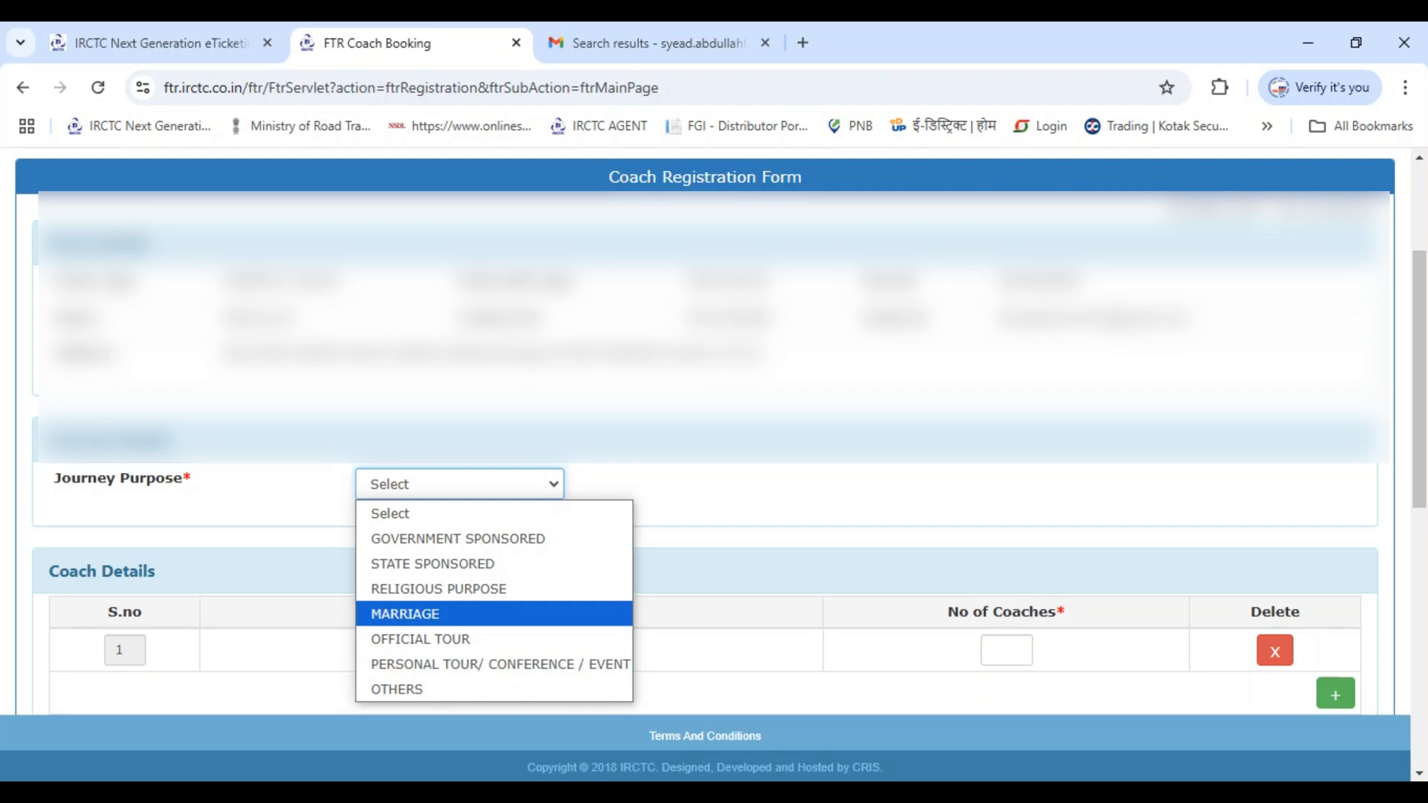
left_click(438, 614)
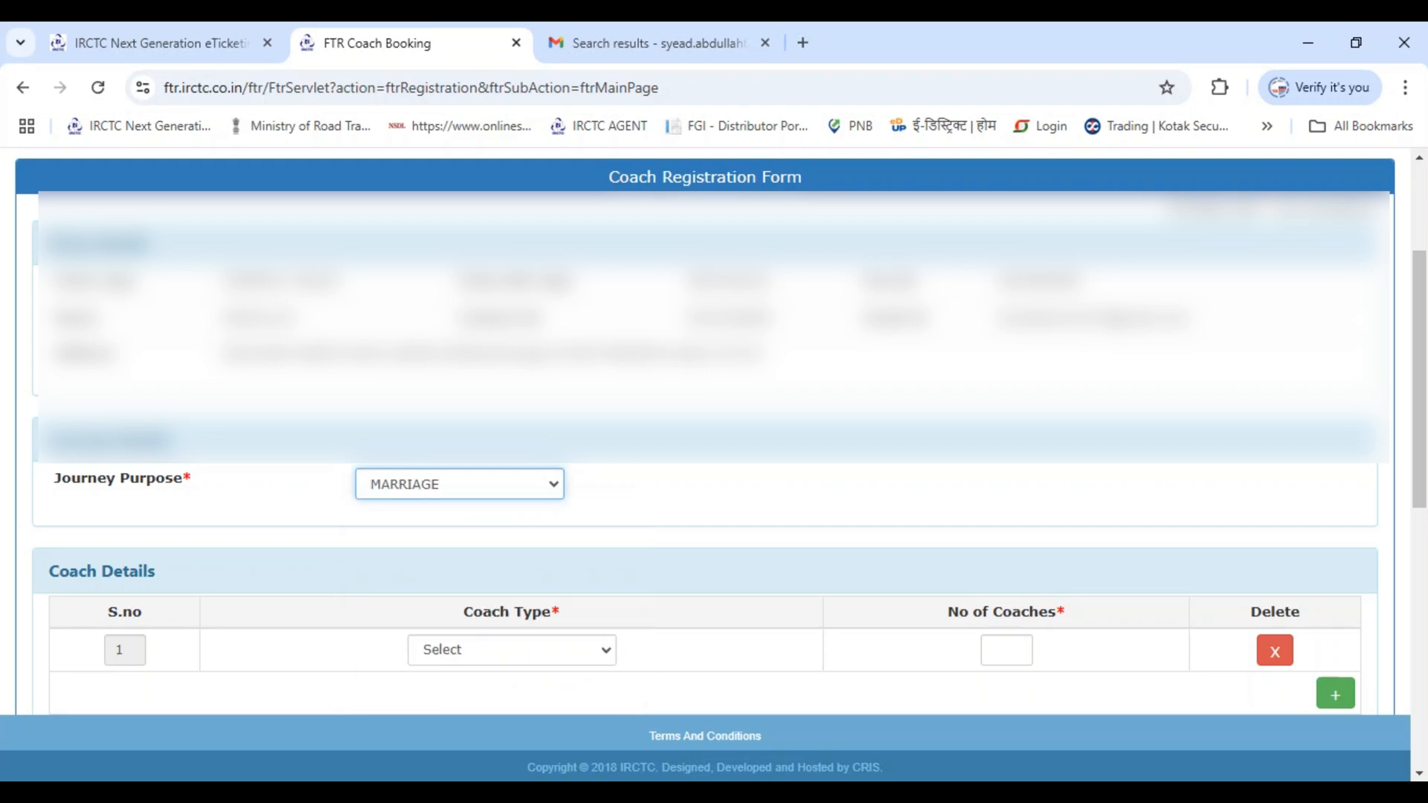
Set the coach type to SL(SLEEPER) and the number of coaches to 1 in the first coach row.
scroll(705, 446, "down", 1)
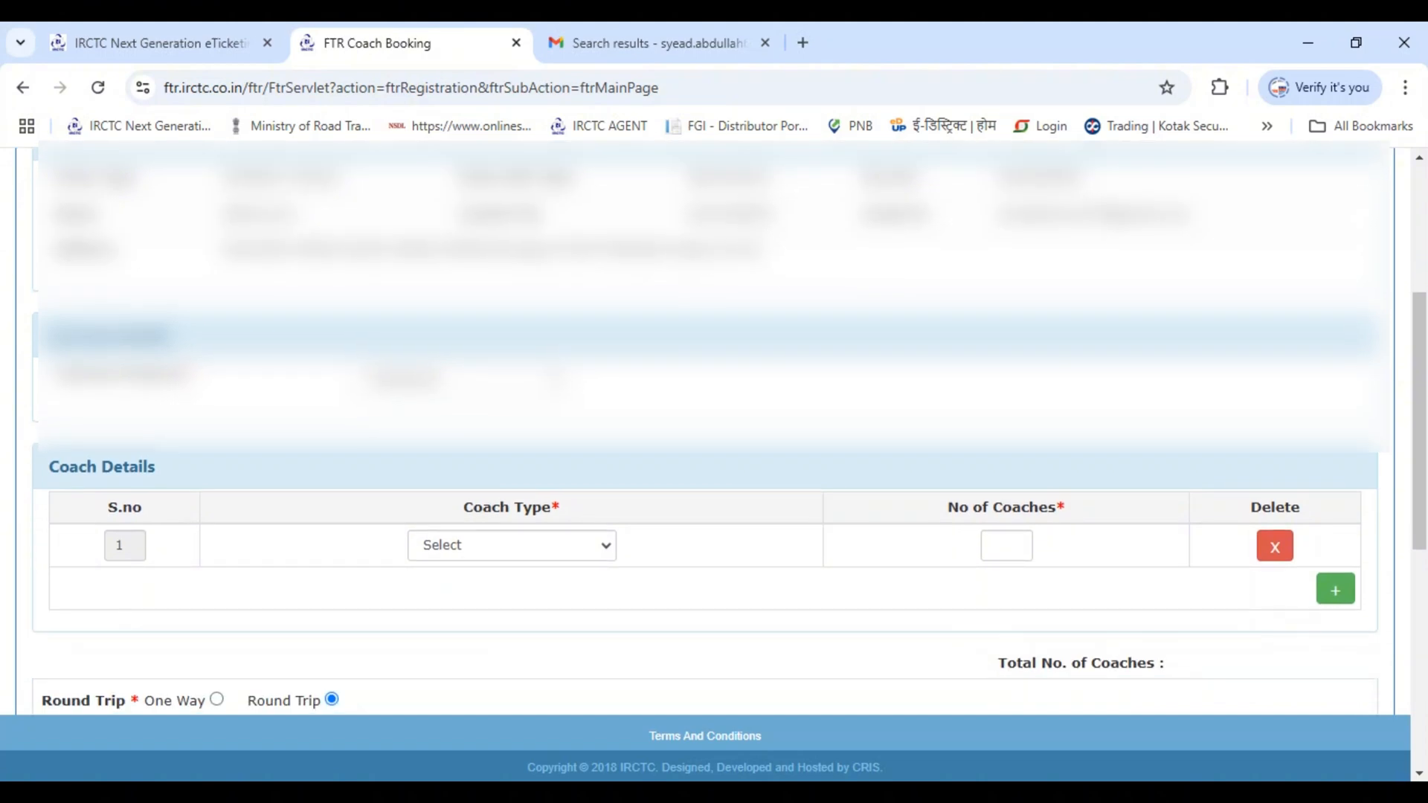
left_click(512, 545)
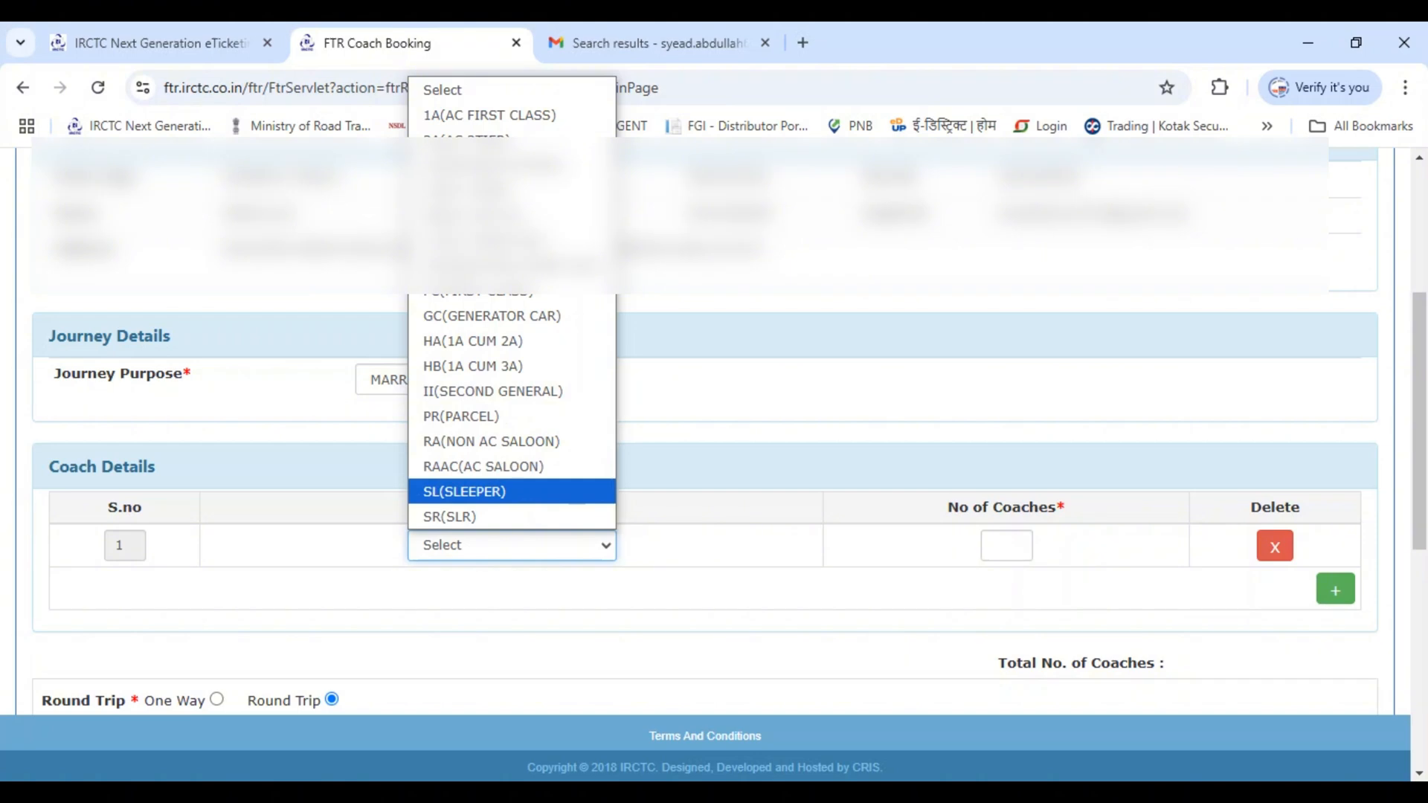
left_click(576, 492)
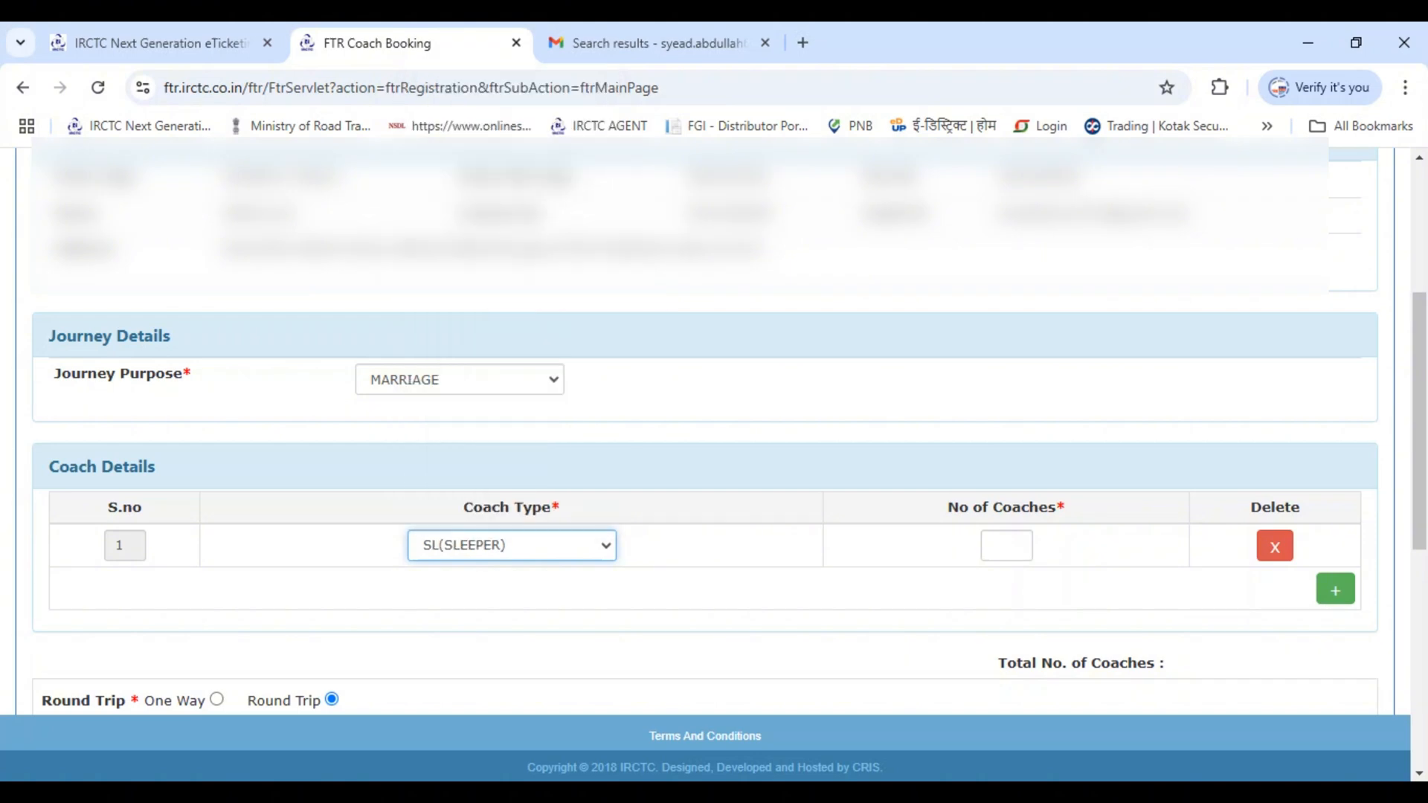
left_click(1006, 545)
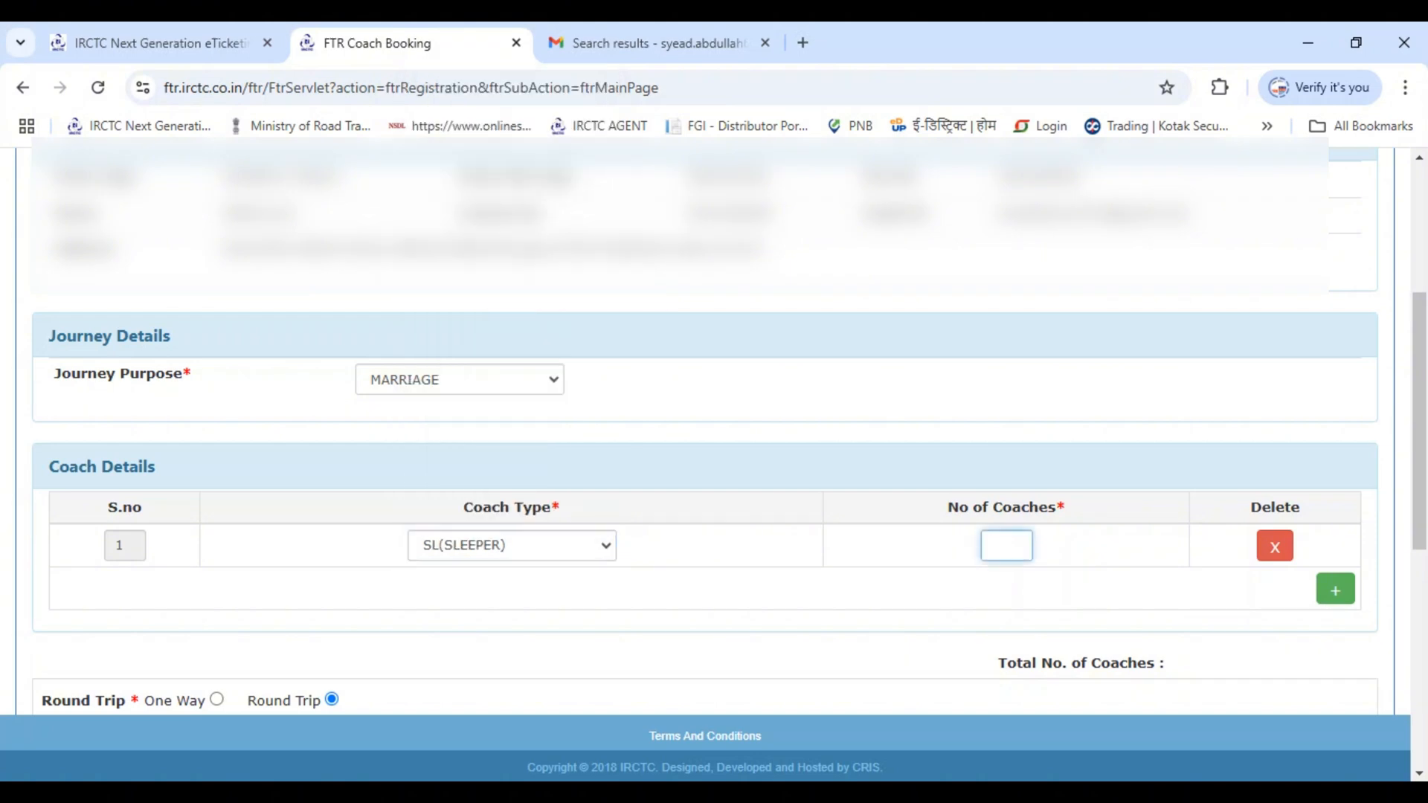
type("1")
left_click(1006, 594)
Try the One Way trip type and switch the booking back to Round Trip.
scroll(705, 431, "down", 2)
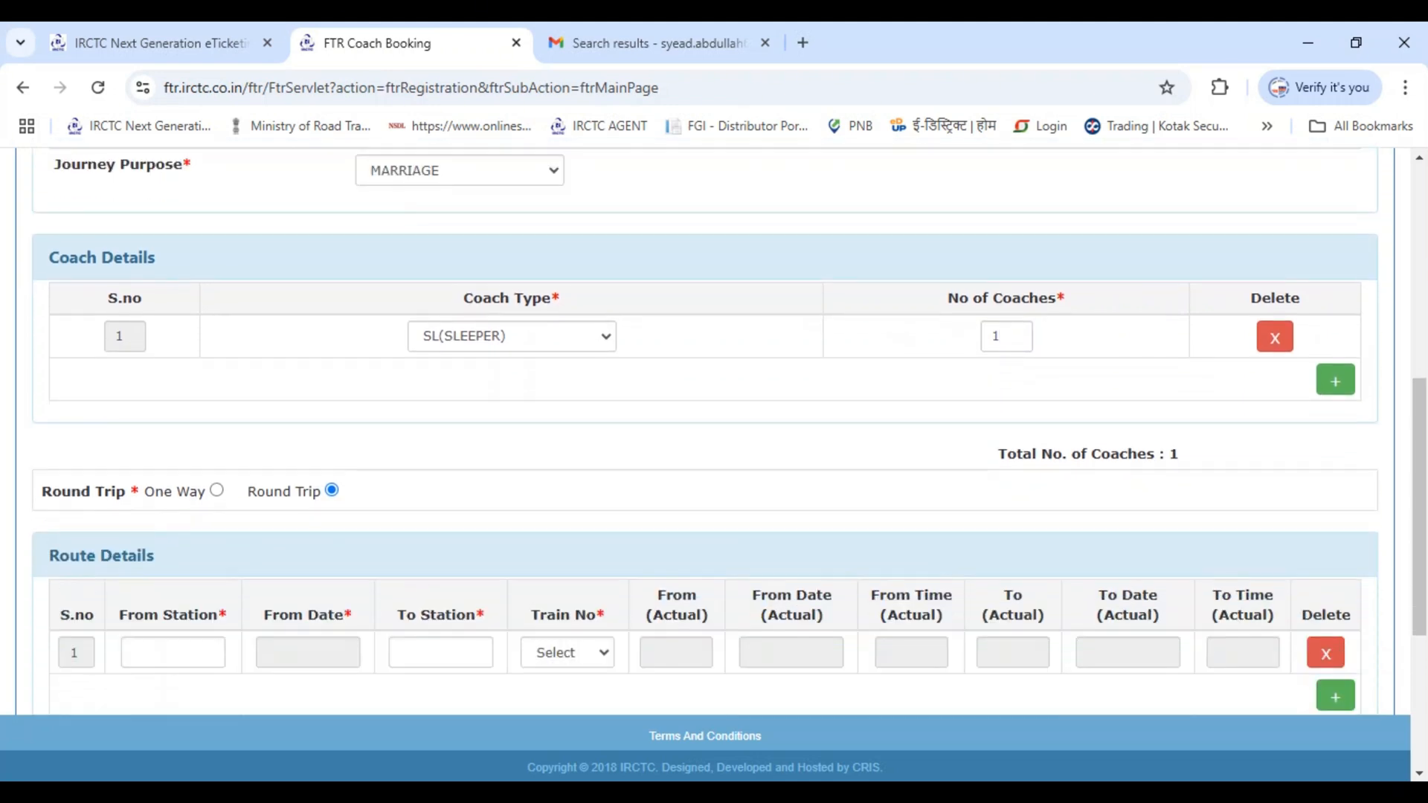
scroll(705, 432, "down", 1)
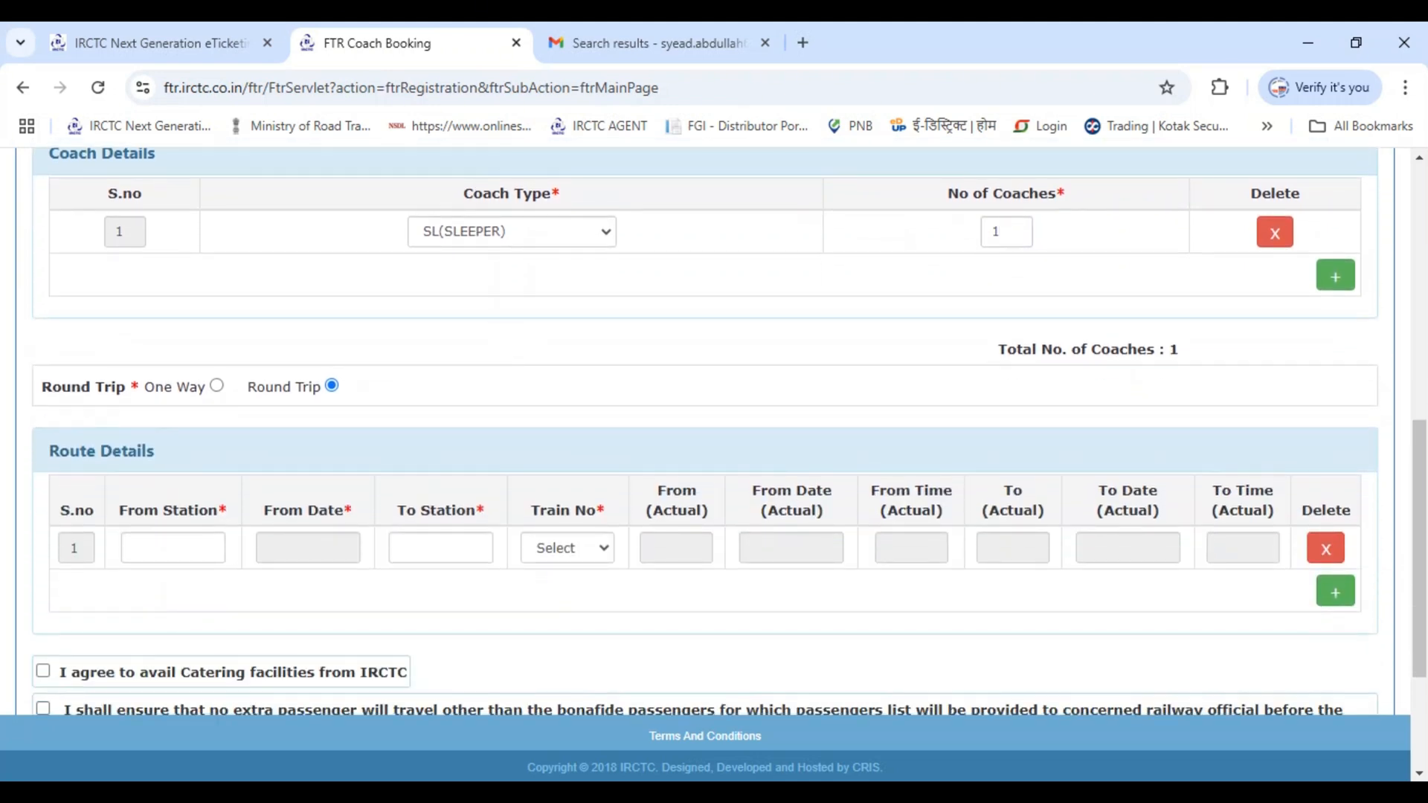
left_click(216, 386)
key("Return")
left_click(331, 386)
Set the From Station of the first route row to GKP-GORAKHPUR JN.
left_click(173, 548)
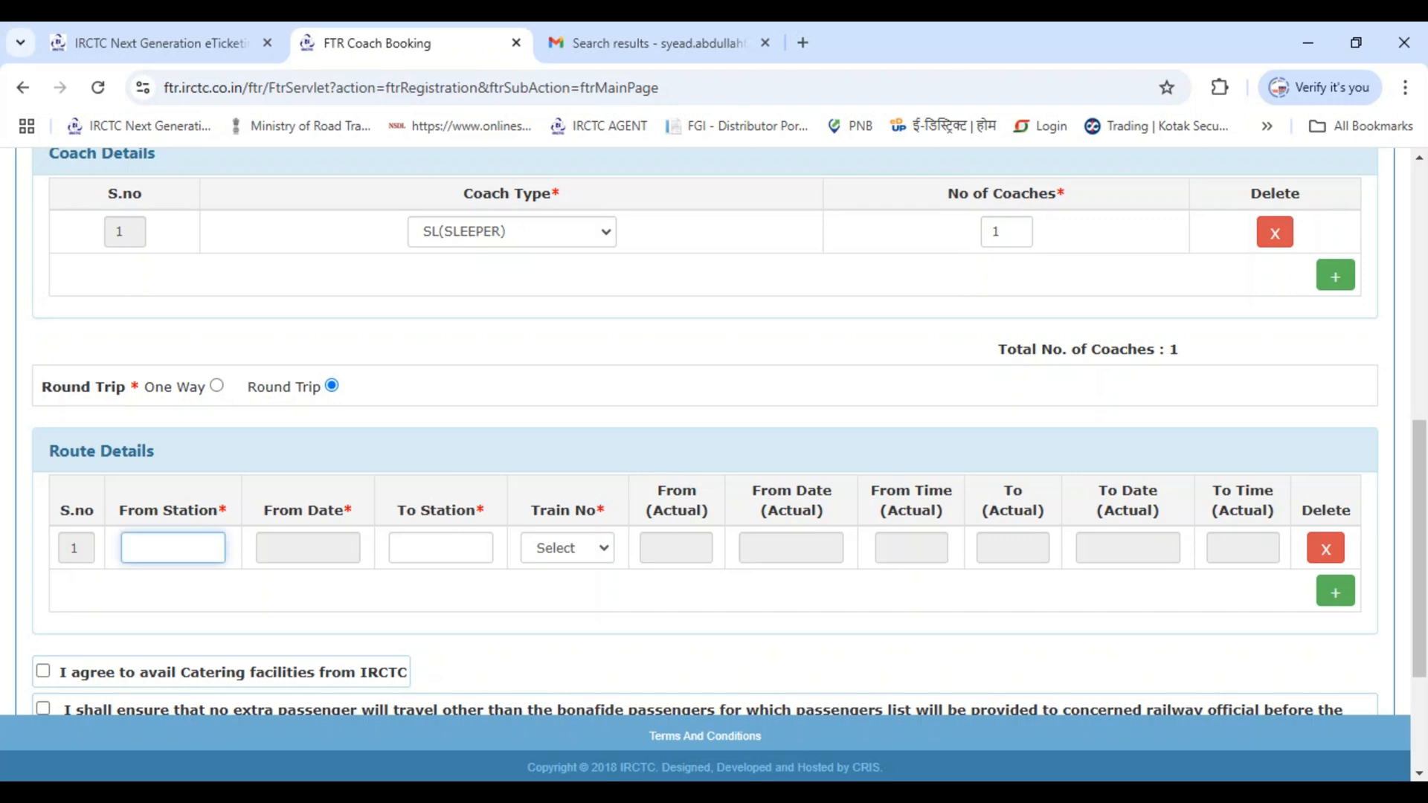
type("GKP")
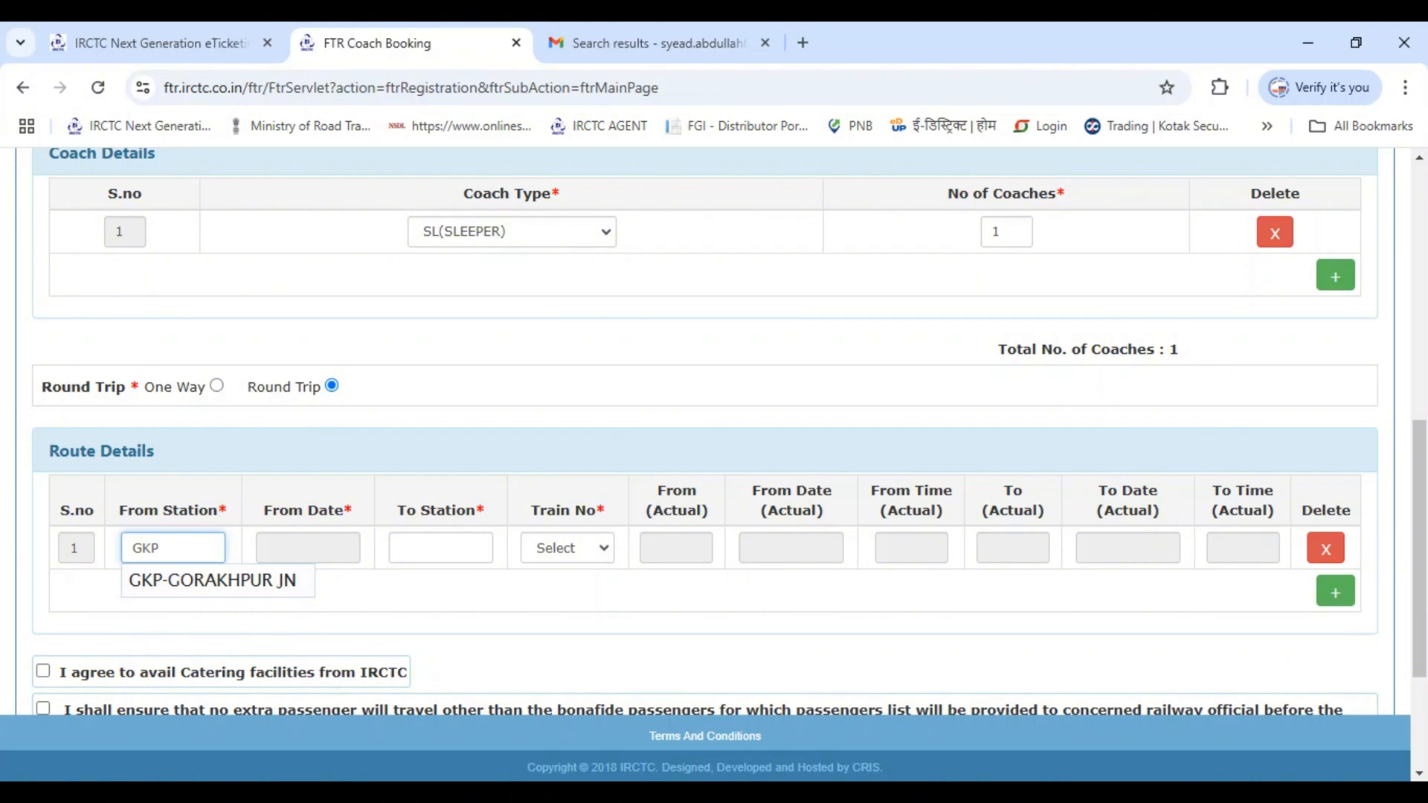
key("Return")
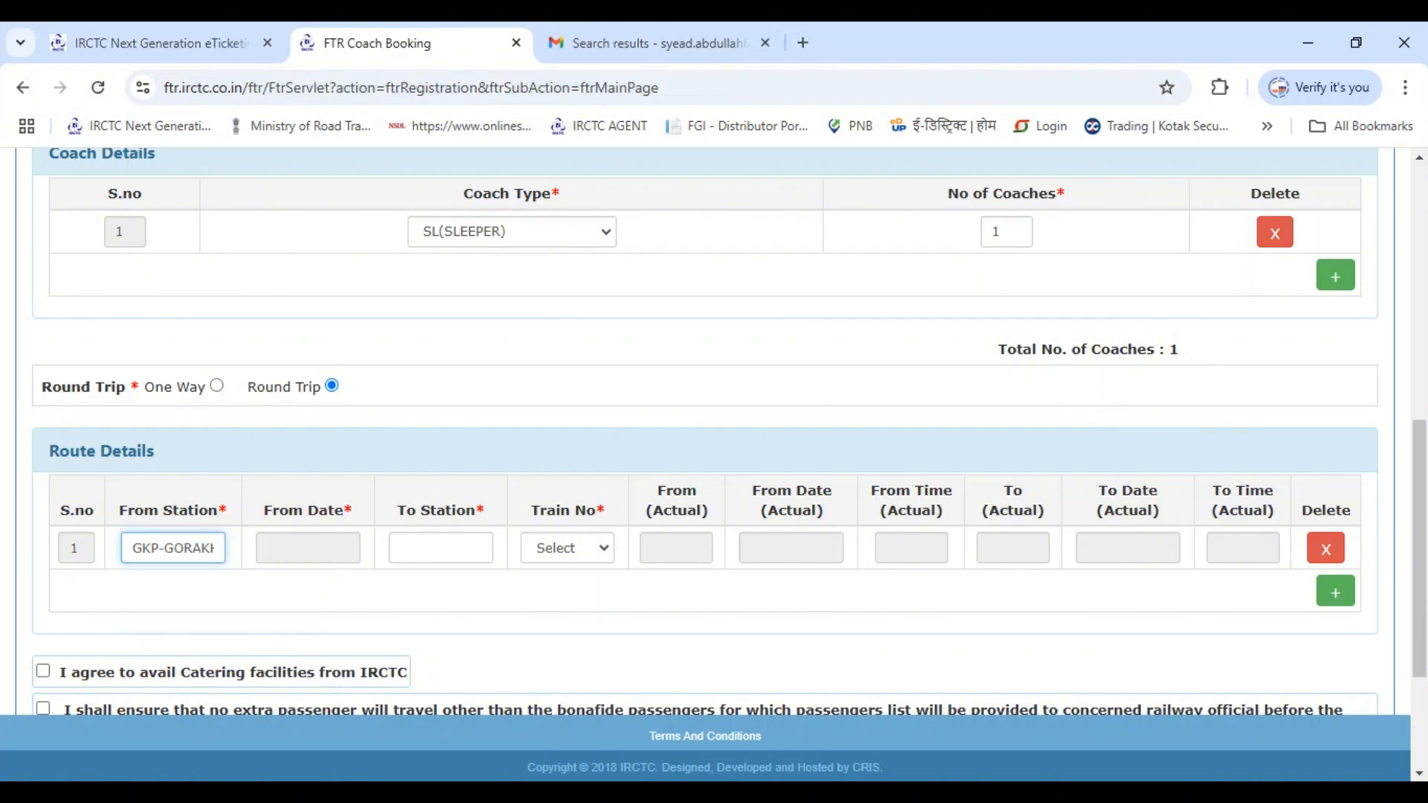
Set the From Date of the first route row to 12/04/2025.
left_click(308, 548)
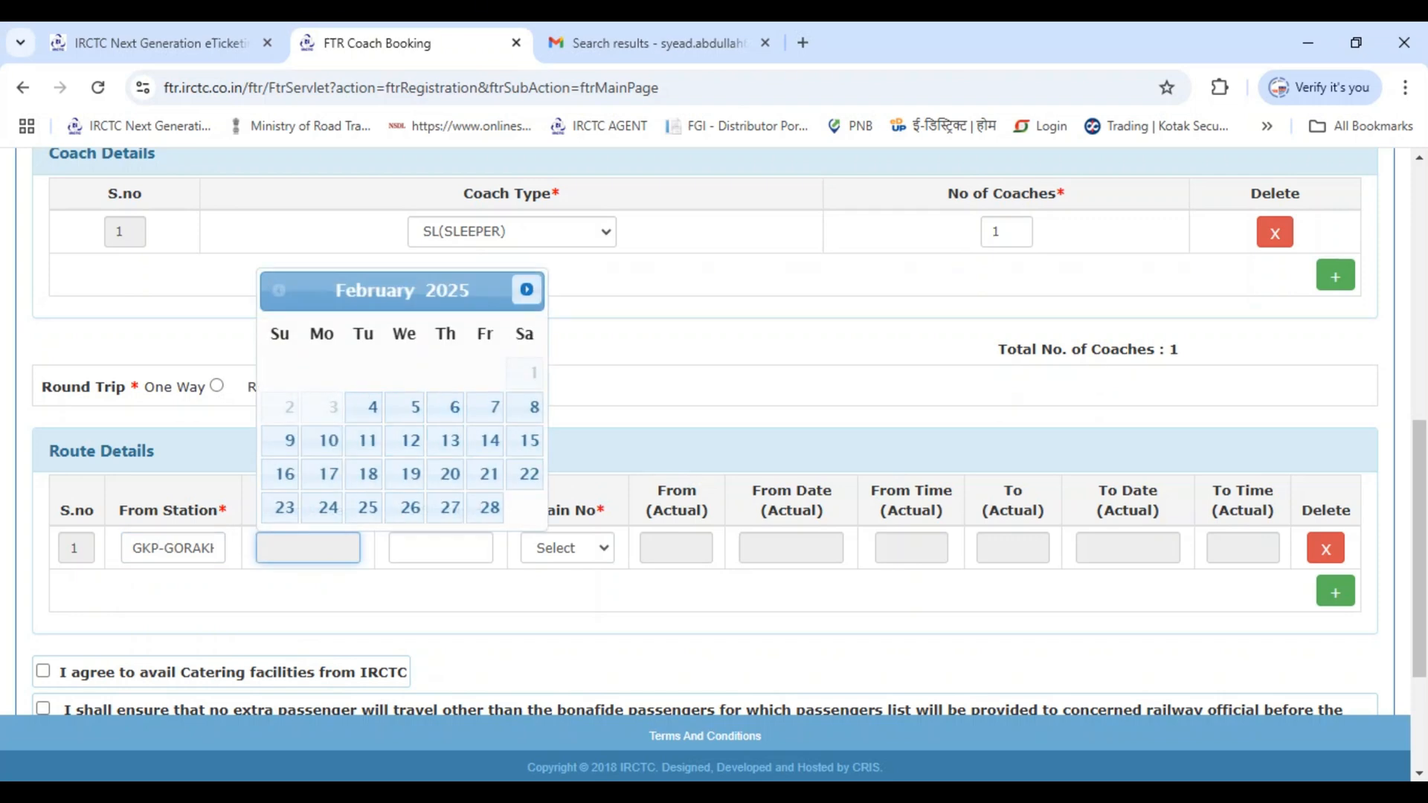
left_click(526, 289)
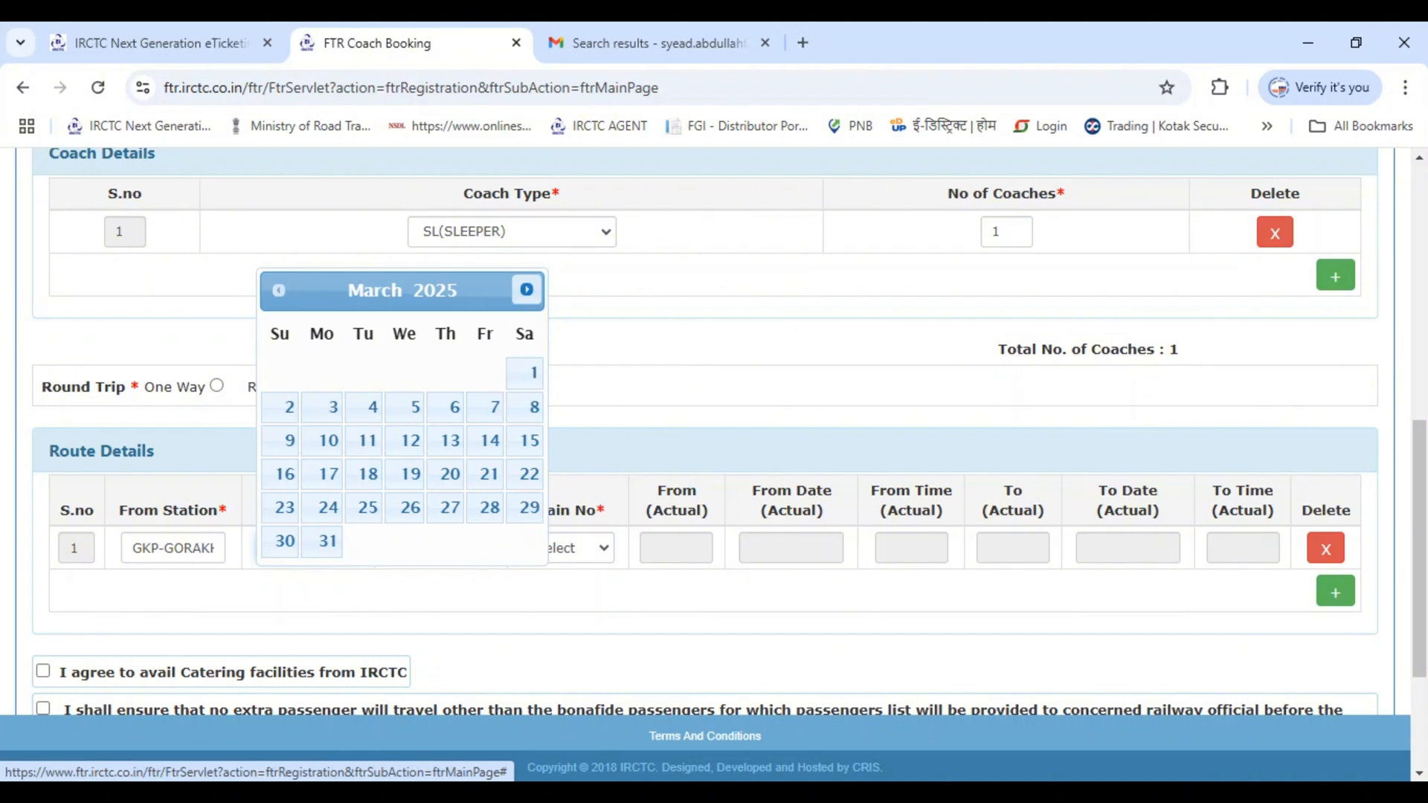
left_click(526, 289)
left_click(365, 371)
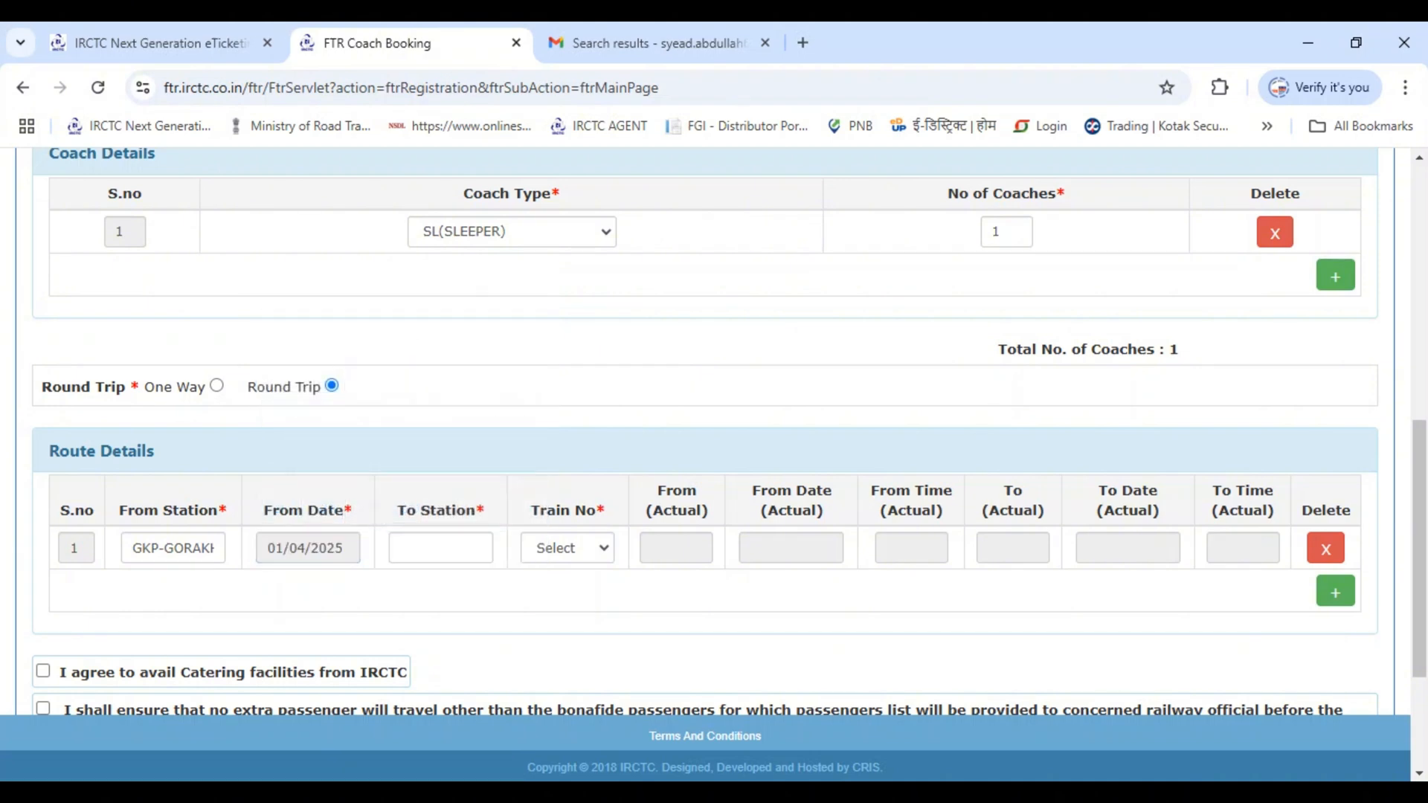
left_click(308, 548)
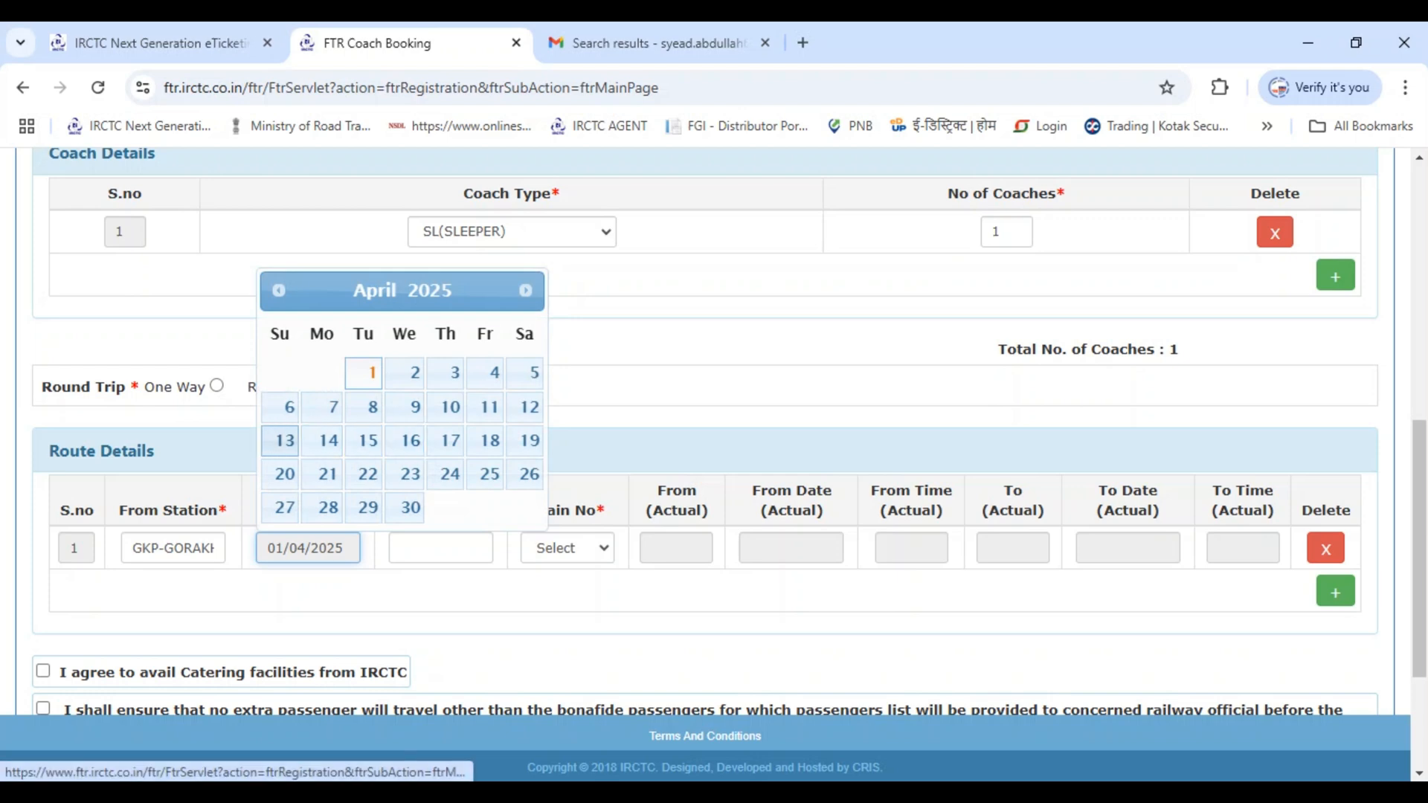
left_click(528, 407)
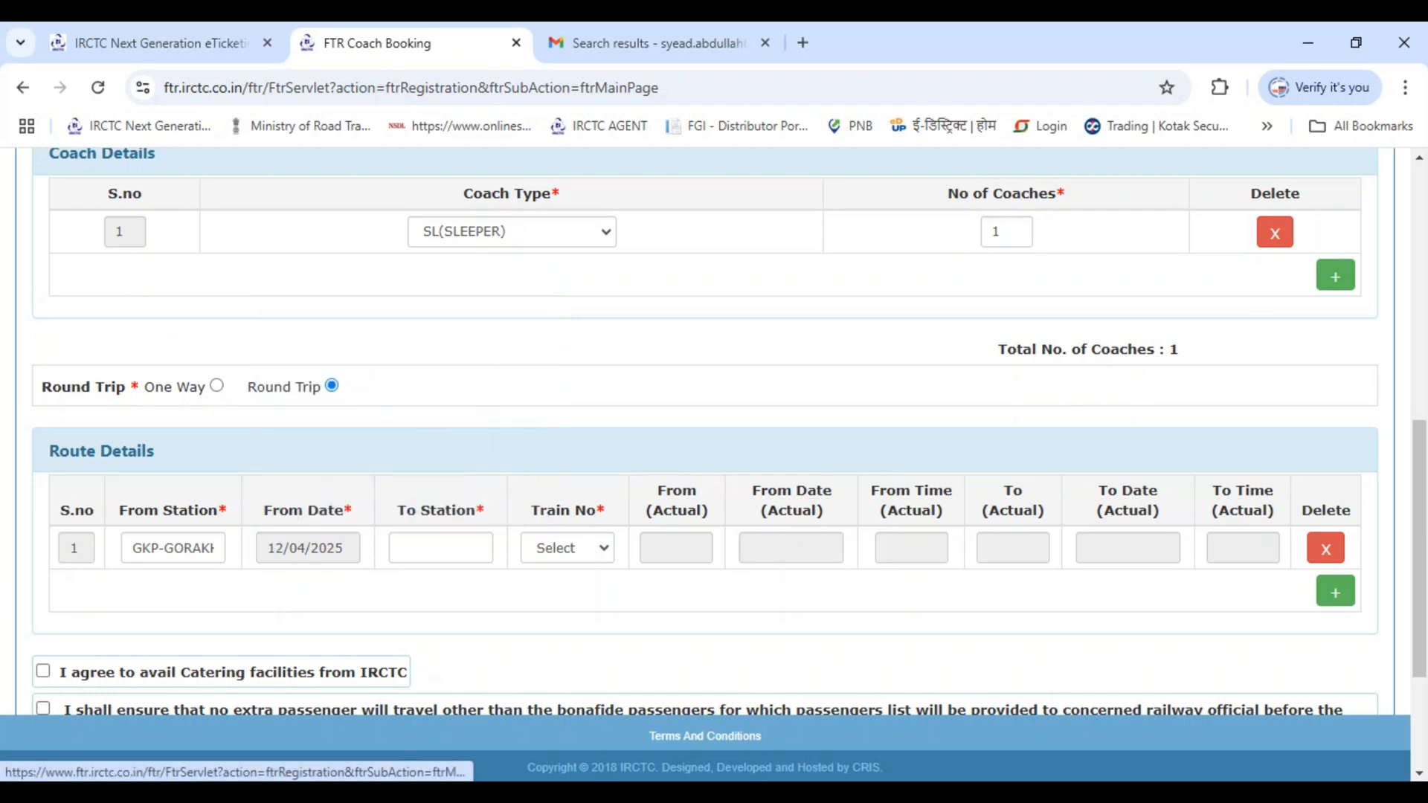
Try to set the To Station of the first route row to SC-SECUNDERABAD JN.
left_click(440, 548)
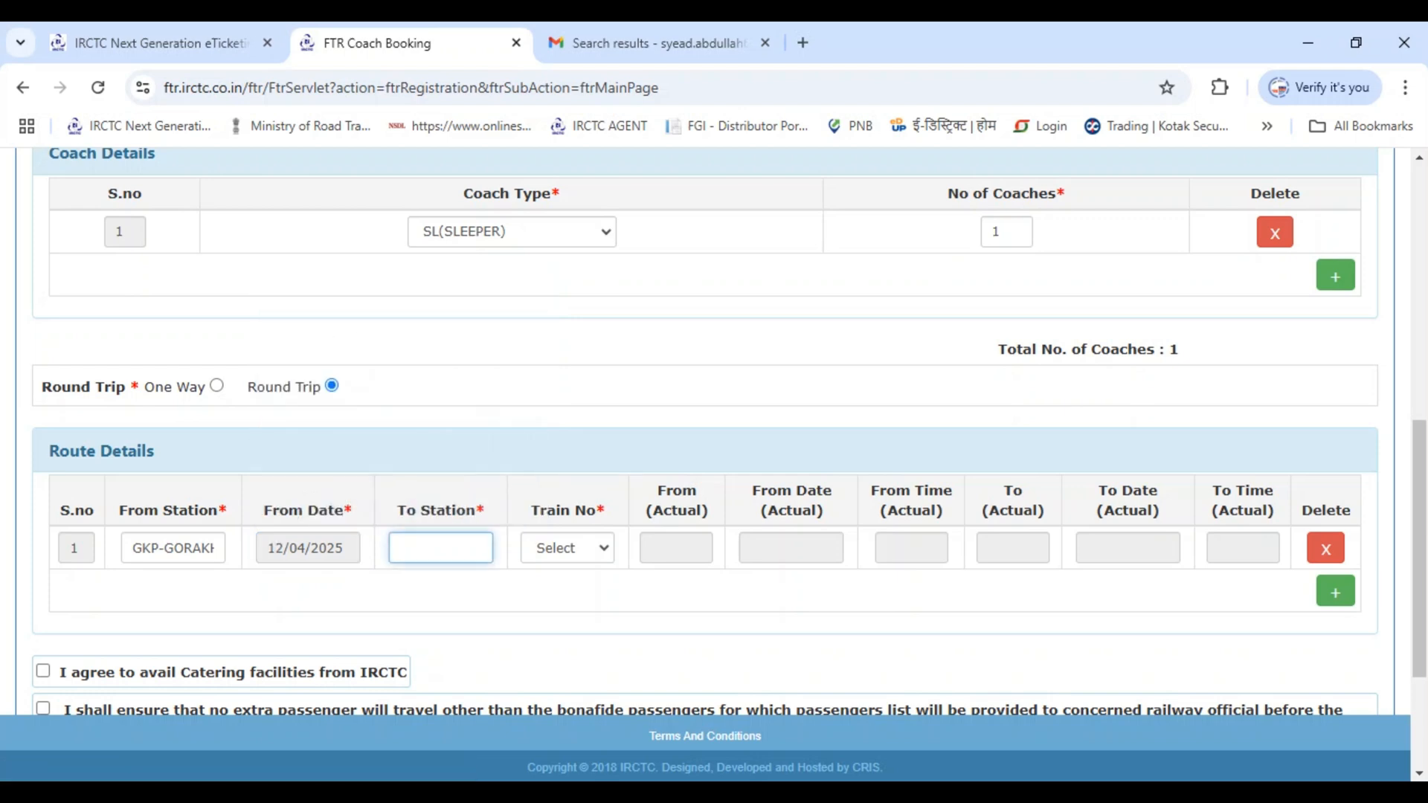
type("SC")
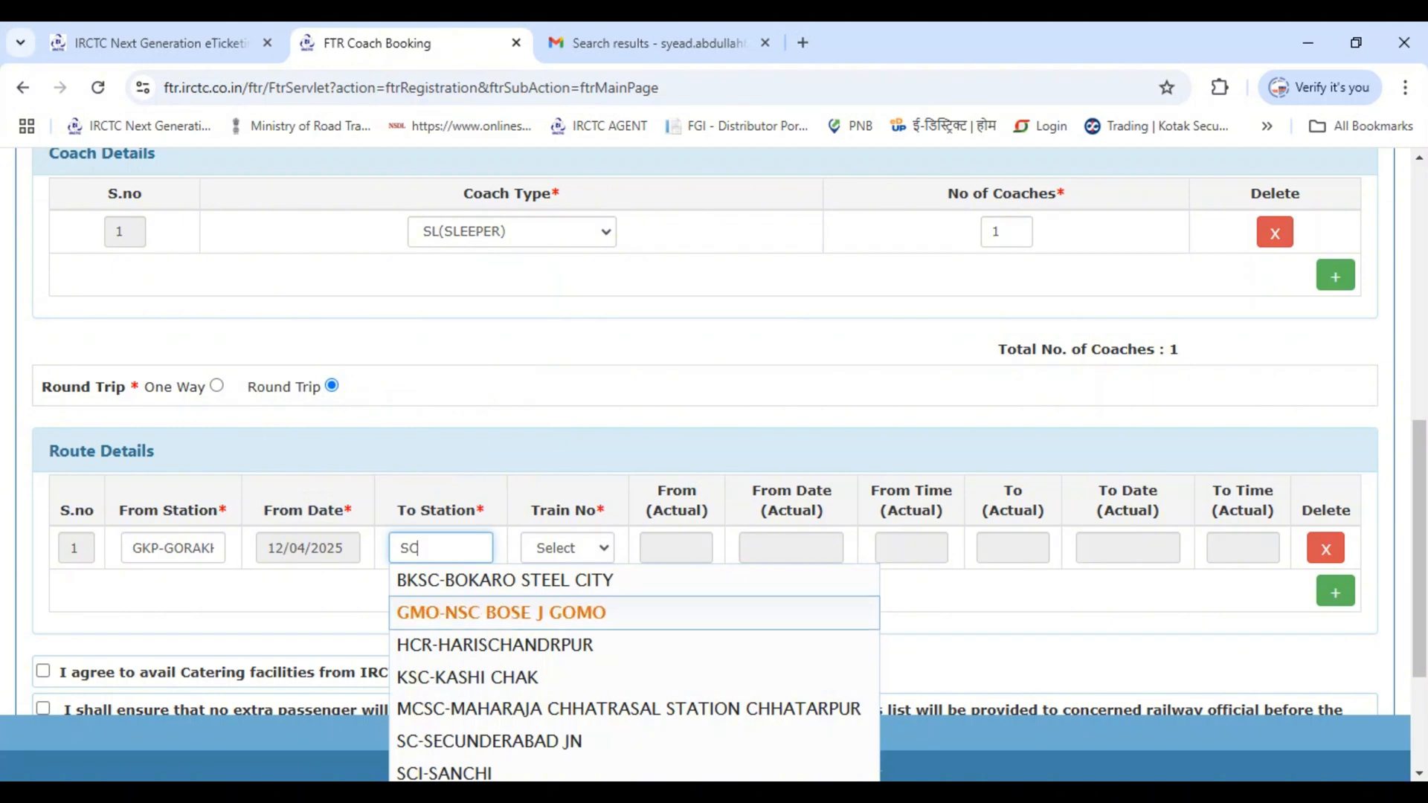
key("Down")
key("Down")
key("Up")
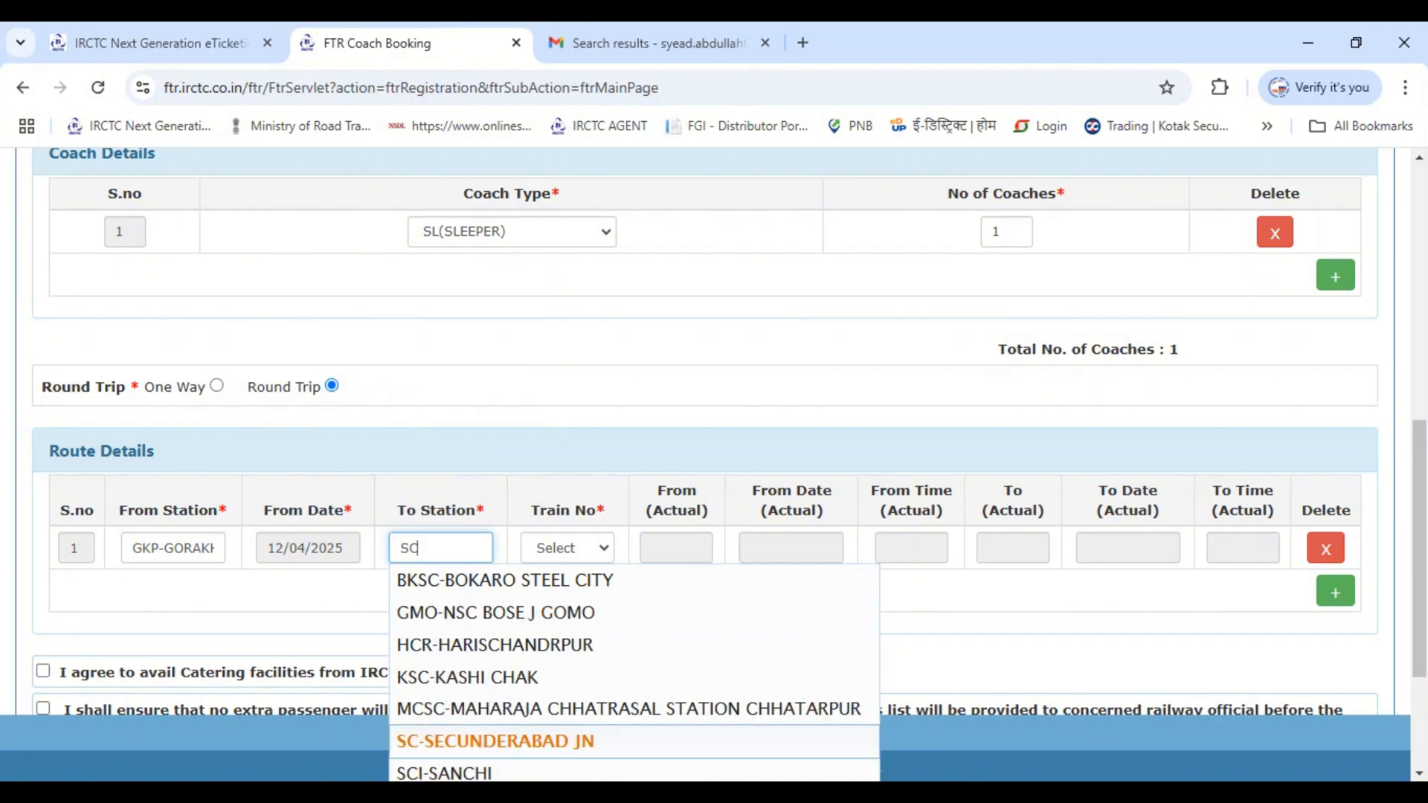
key("Return")
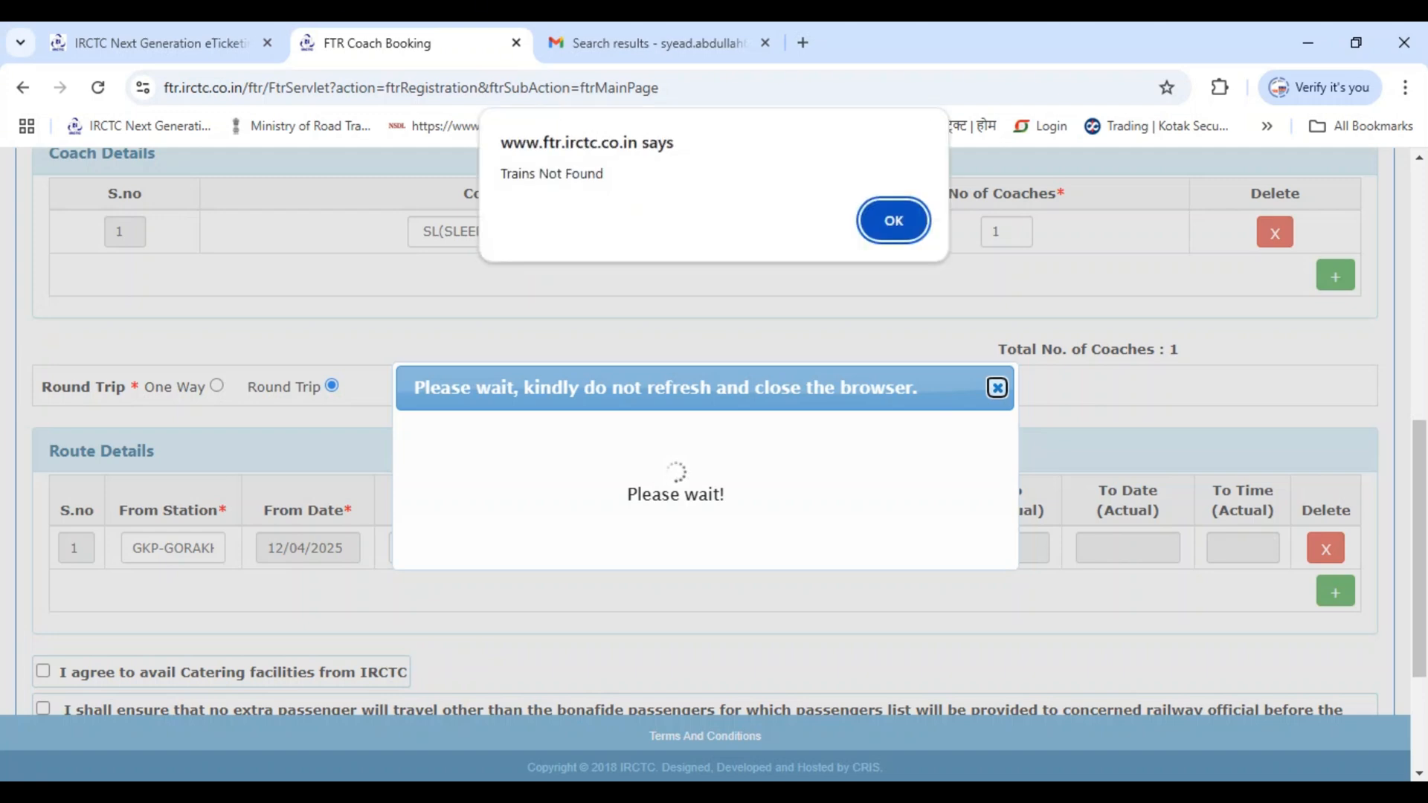
key("Return")
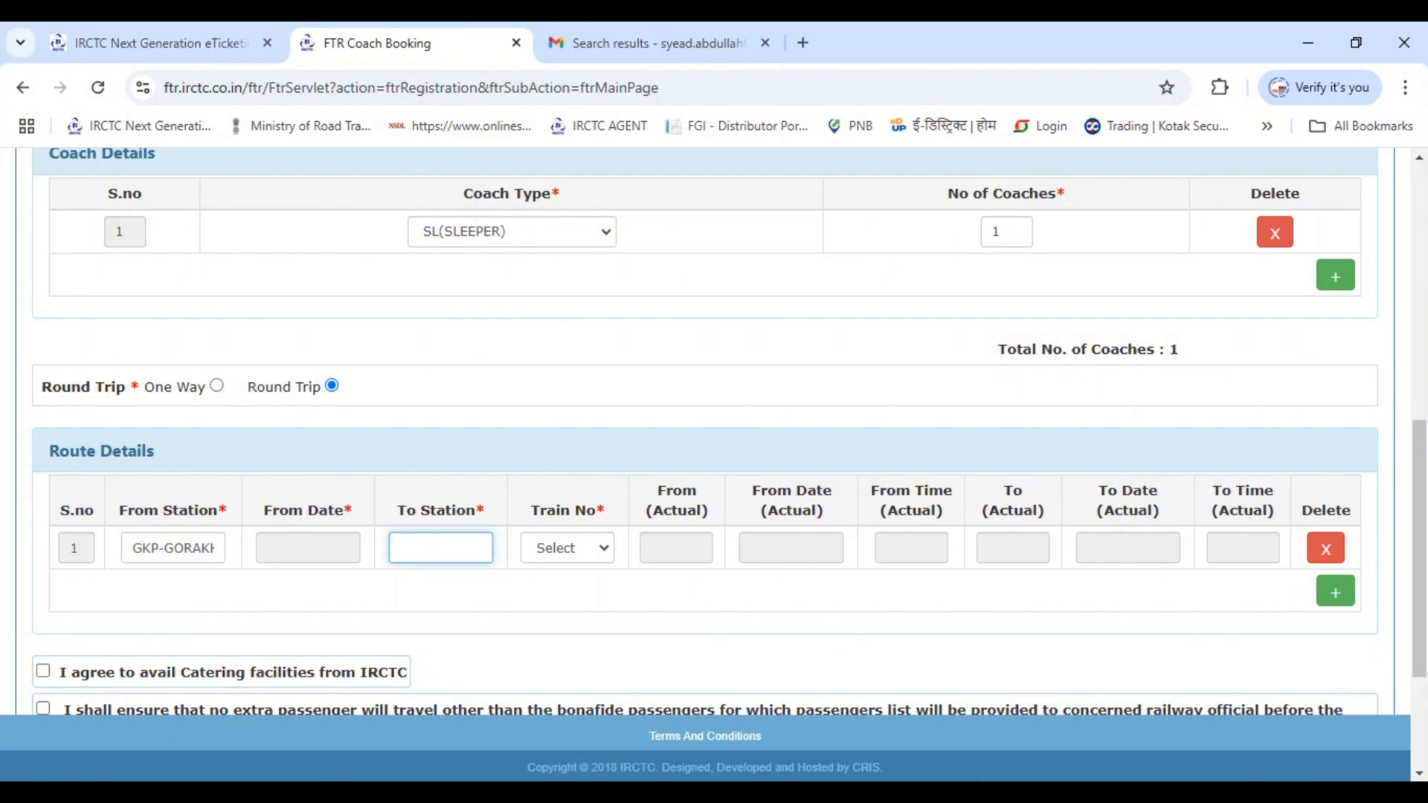
Try 10/02/2025 as the From Date of the first route row and go to its To Station field.
left_click(308, 549)
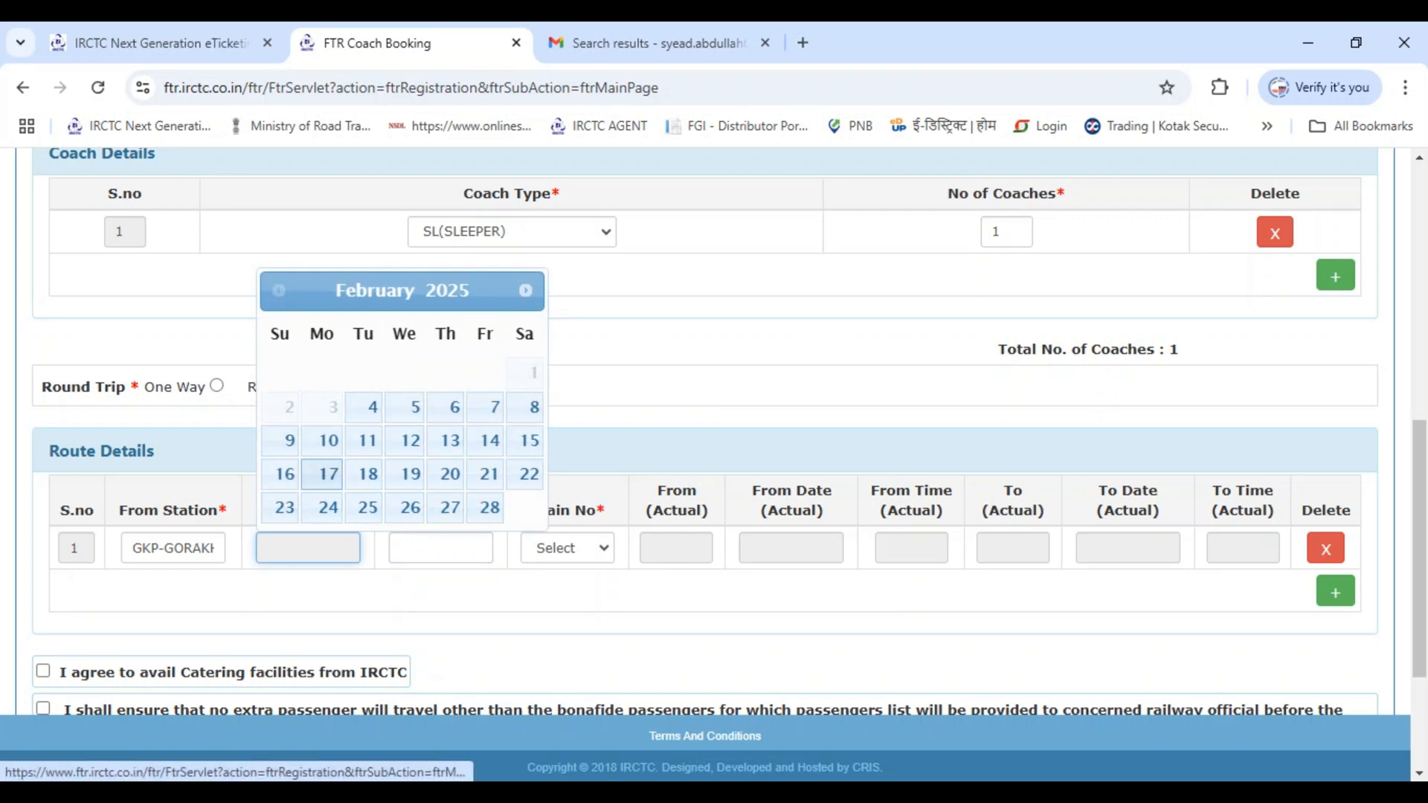
left_click(329, 440)
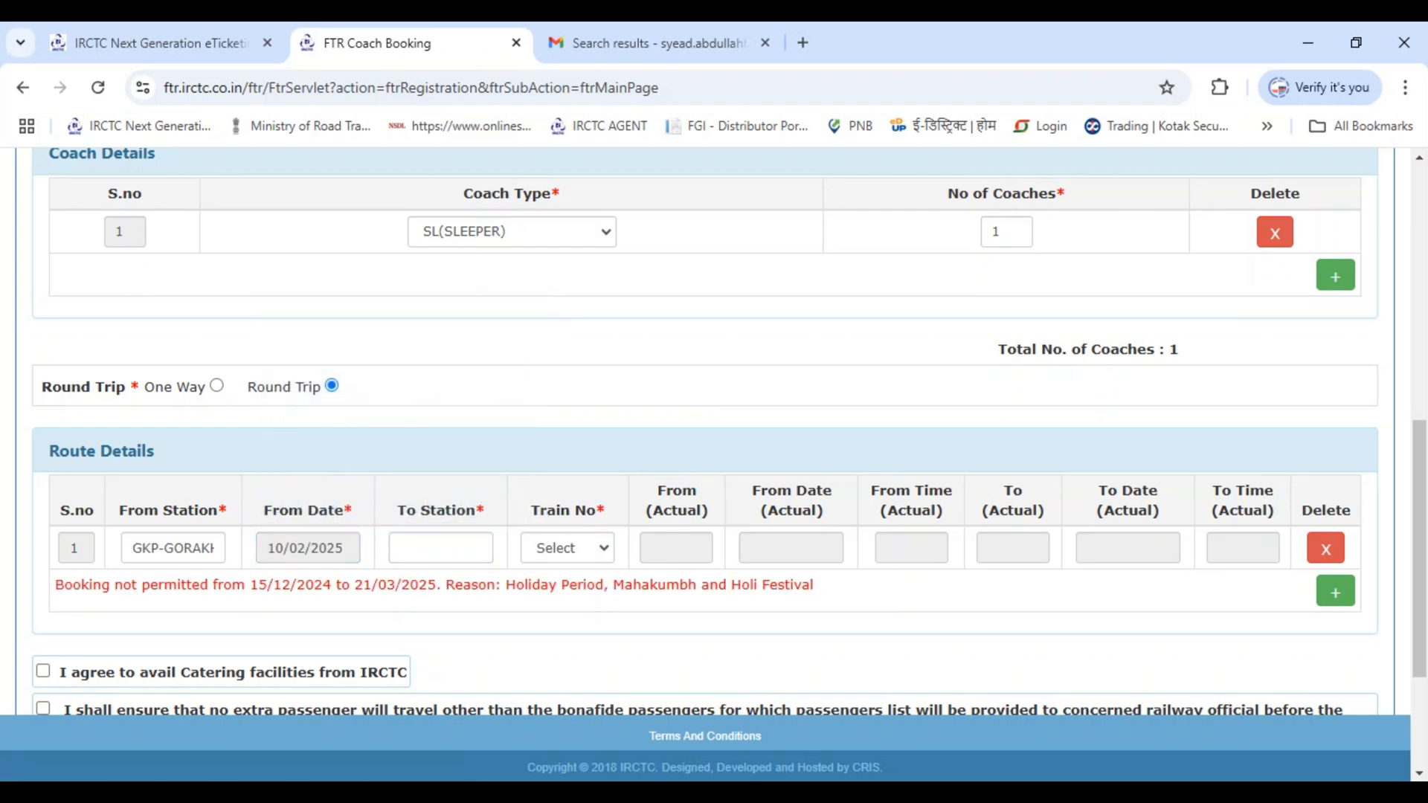
left_click(440, 548)
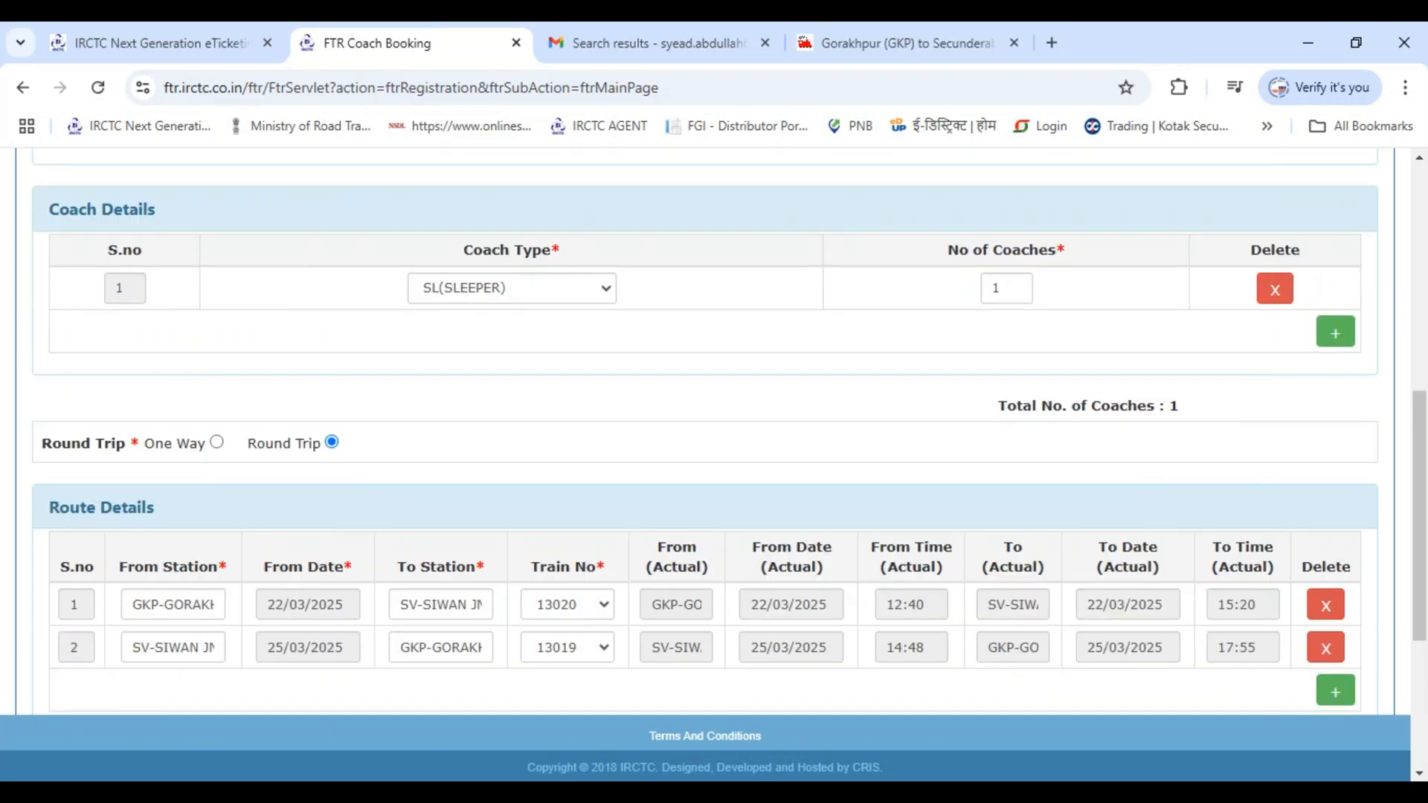
Review the stations, travel date and available train numbers of the first route row, keeping train 13020.
scroll(705, 431, "up", 2)
scroll(705, 431, "down", 3)
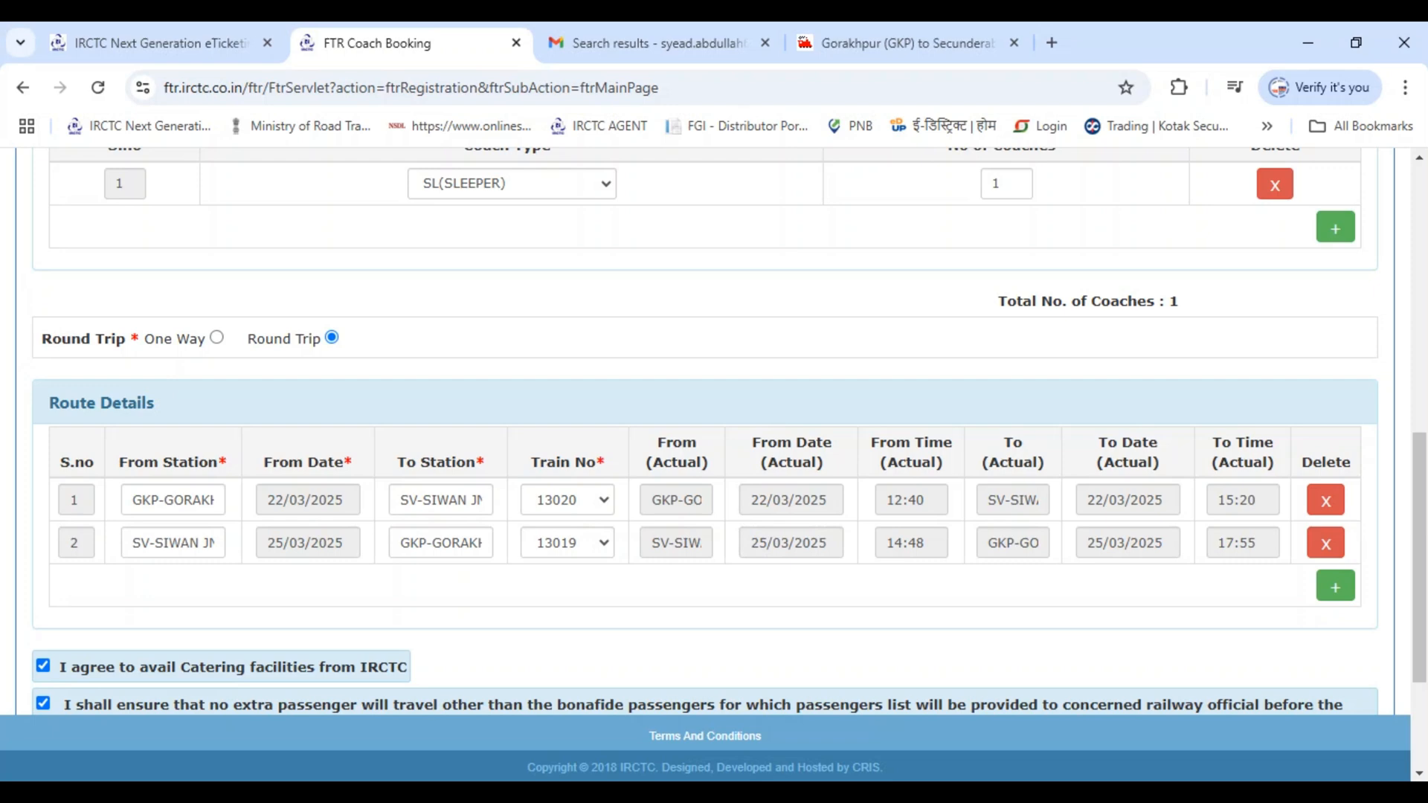
left_click(174, 501)
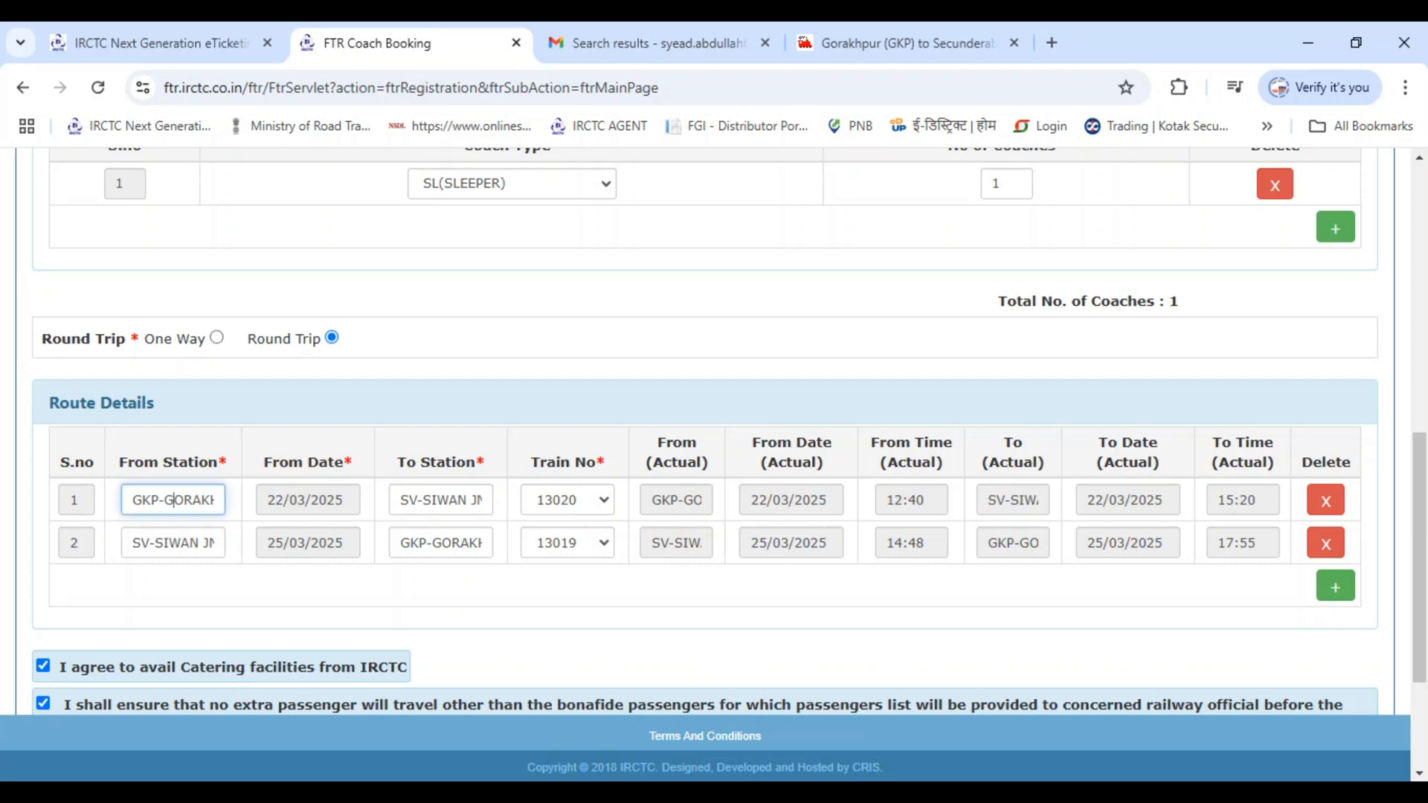
left_click(308, 500)
left_click(525, 393)
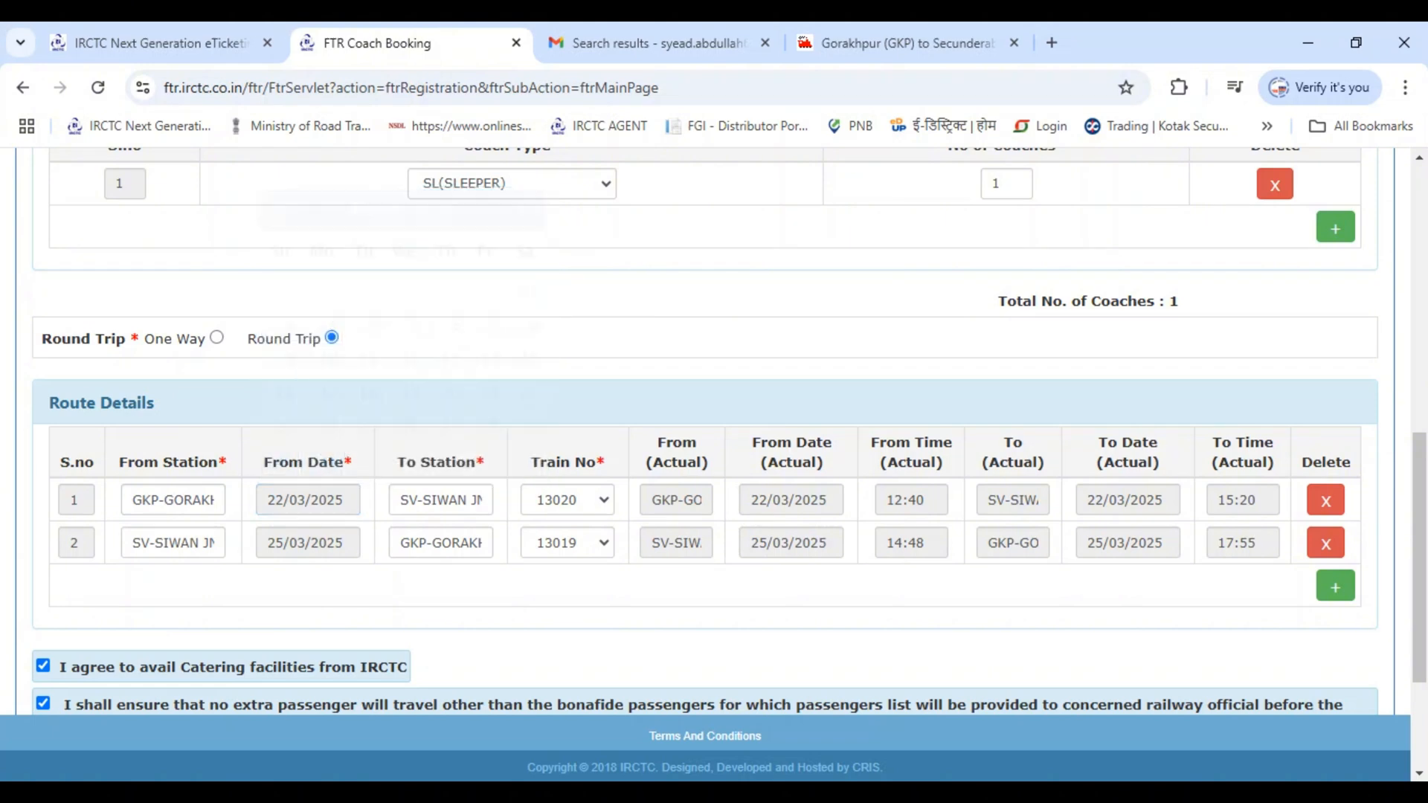
left_click(457, 501)
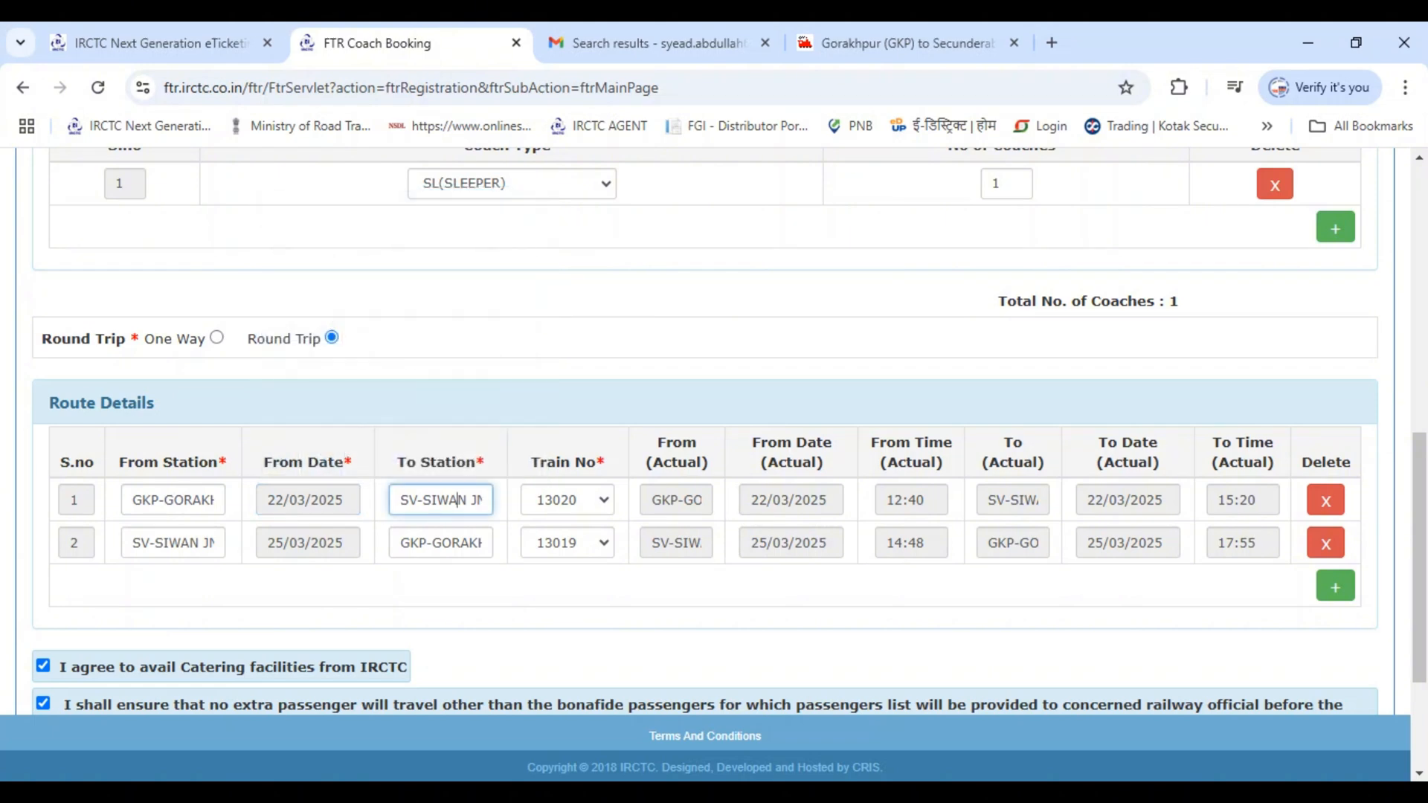
left_click(568, 500)
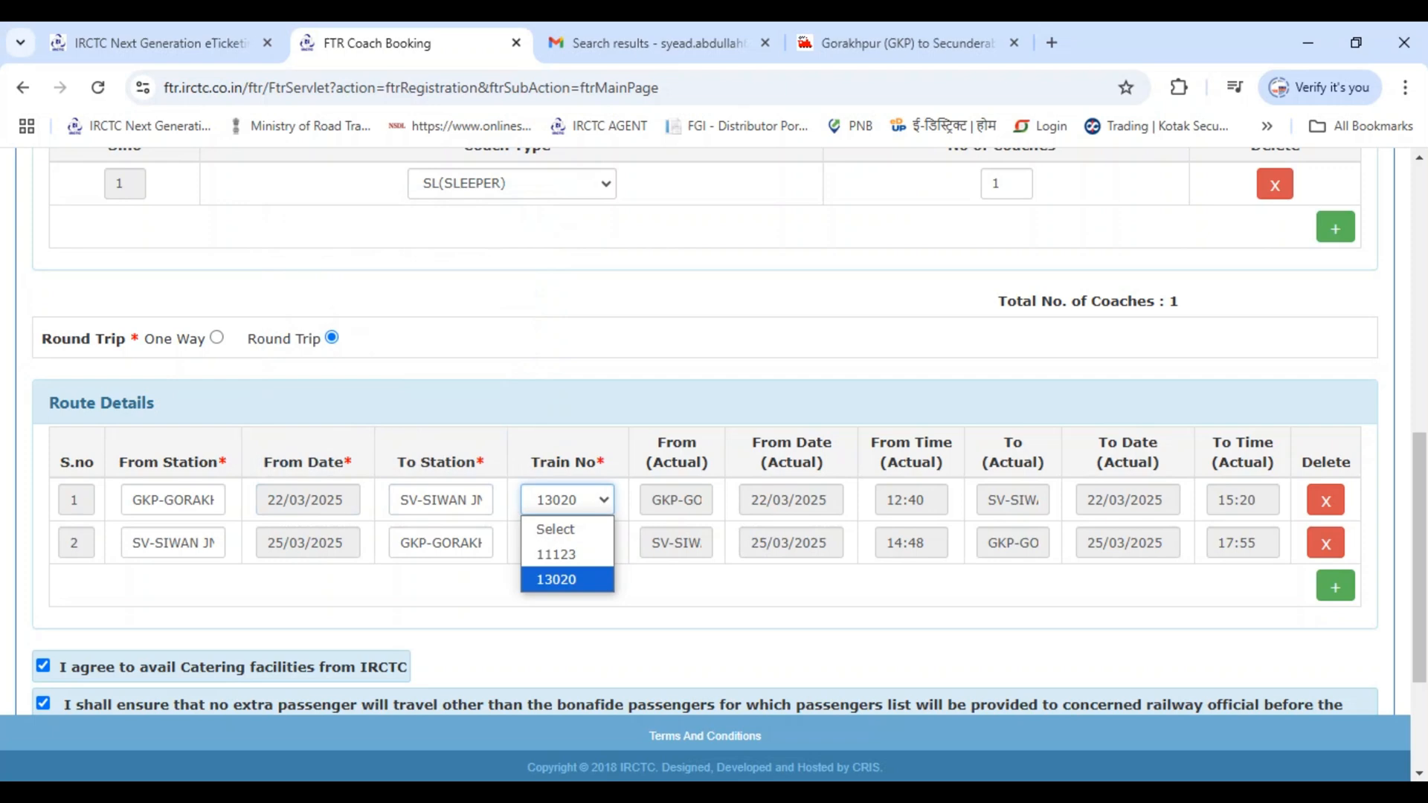
key("Return")
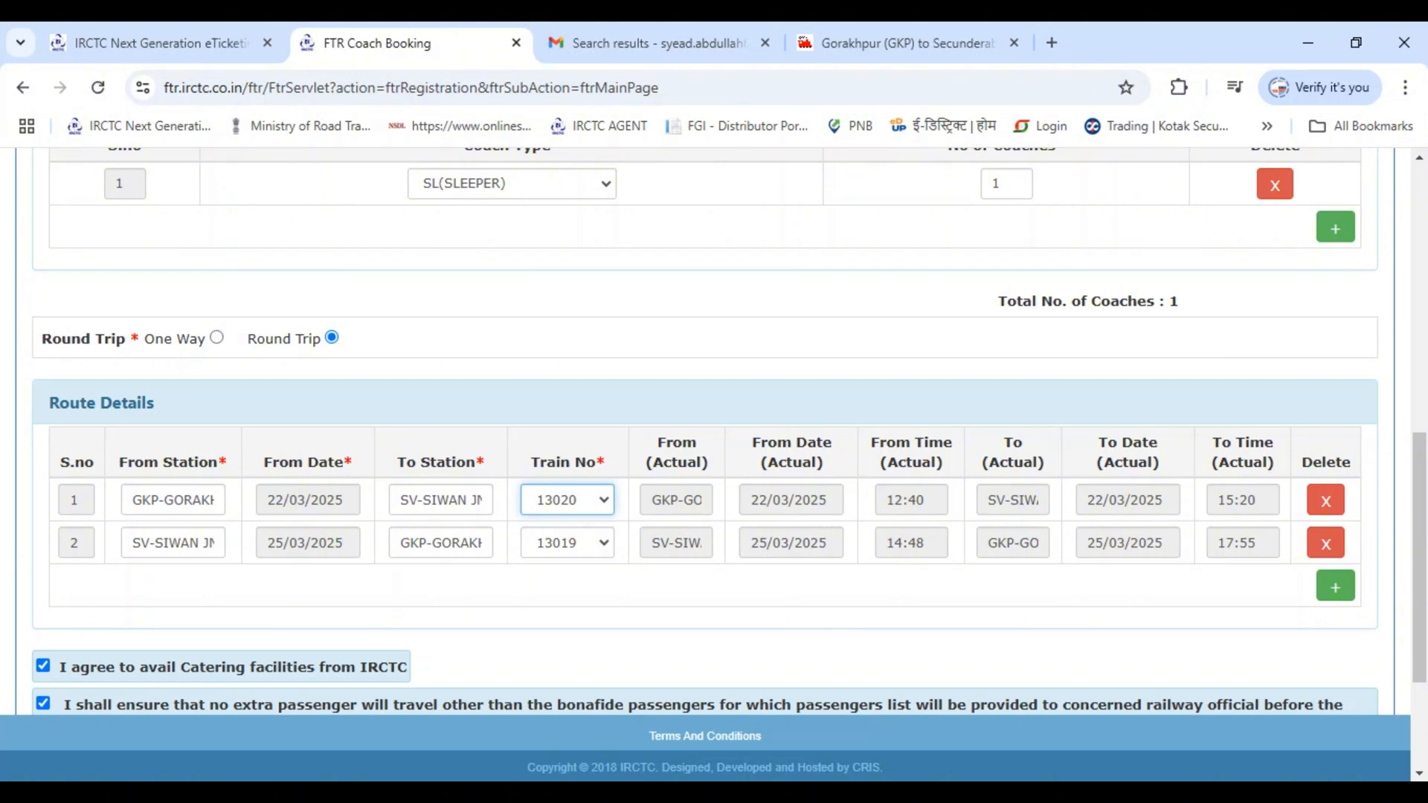
Check the available train numbers and the departure time of the return journey in the second route row.
scroll(706, 432, "up", 1)
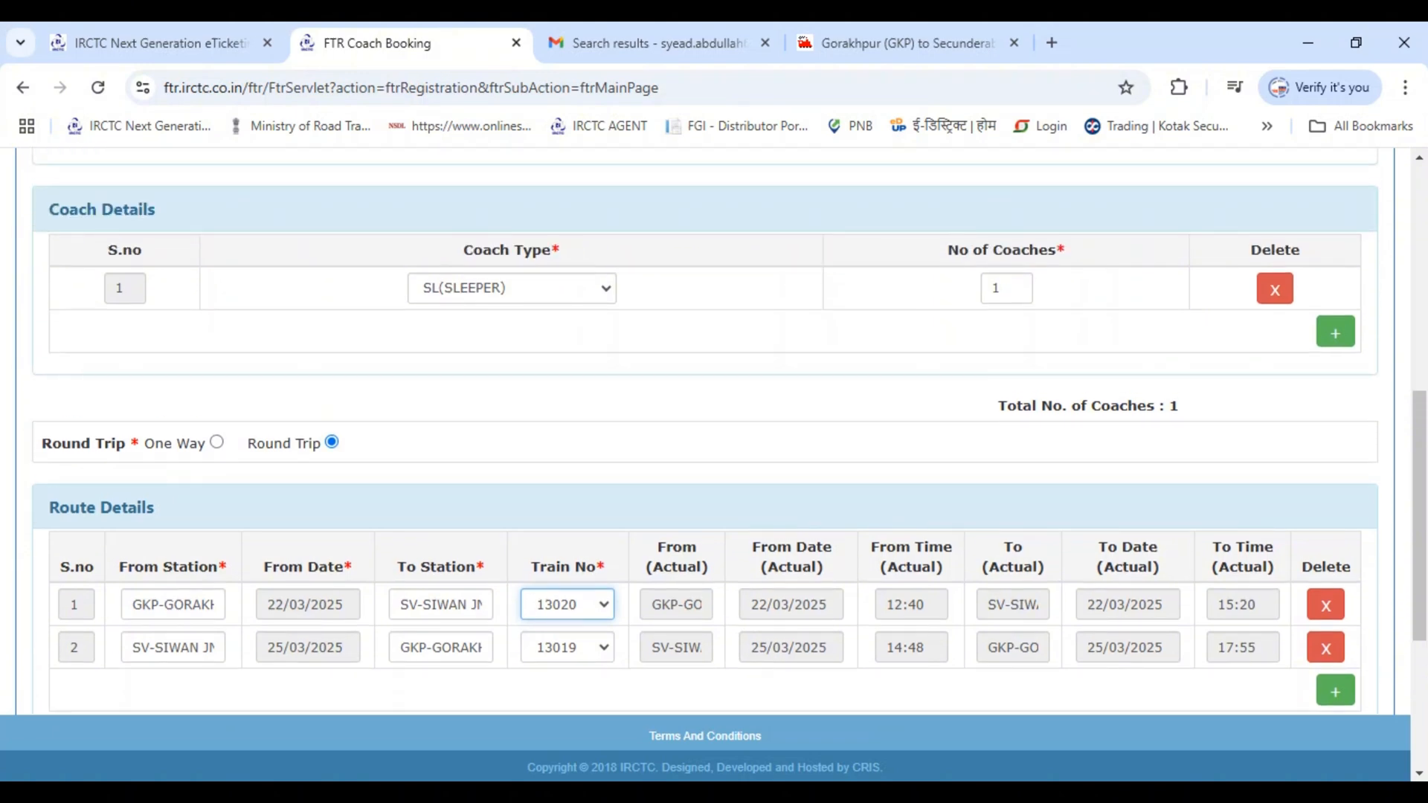
scroll(705, 431, "down", 2)
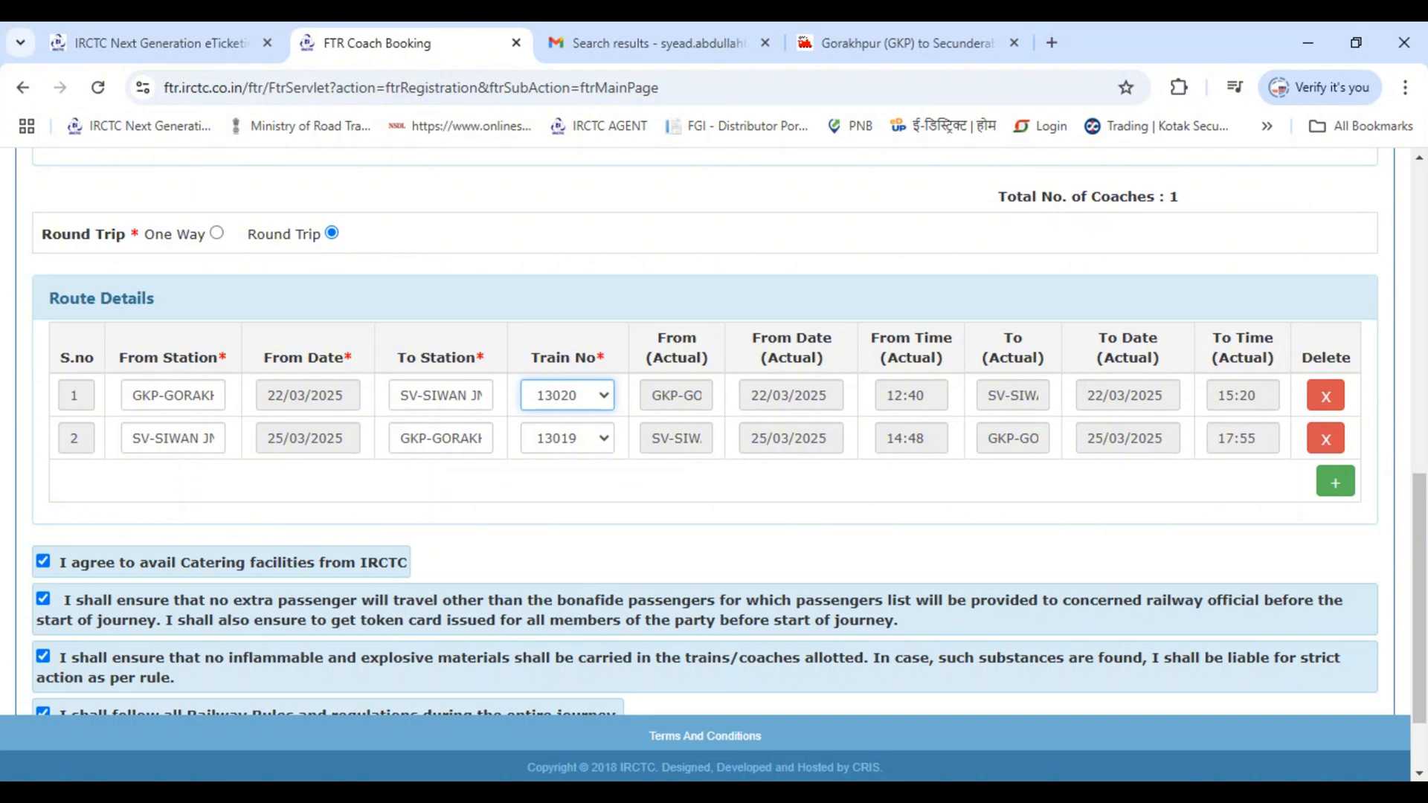
left_click(568, 438)
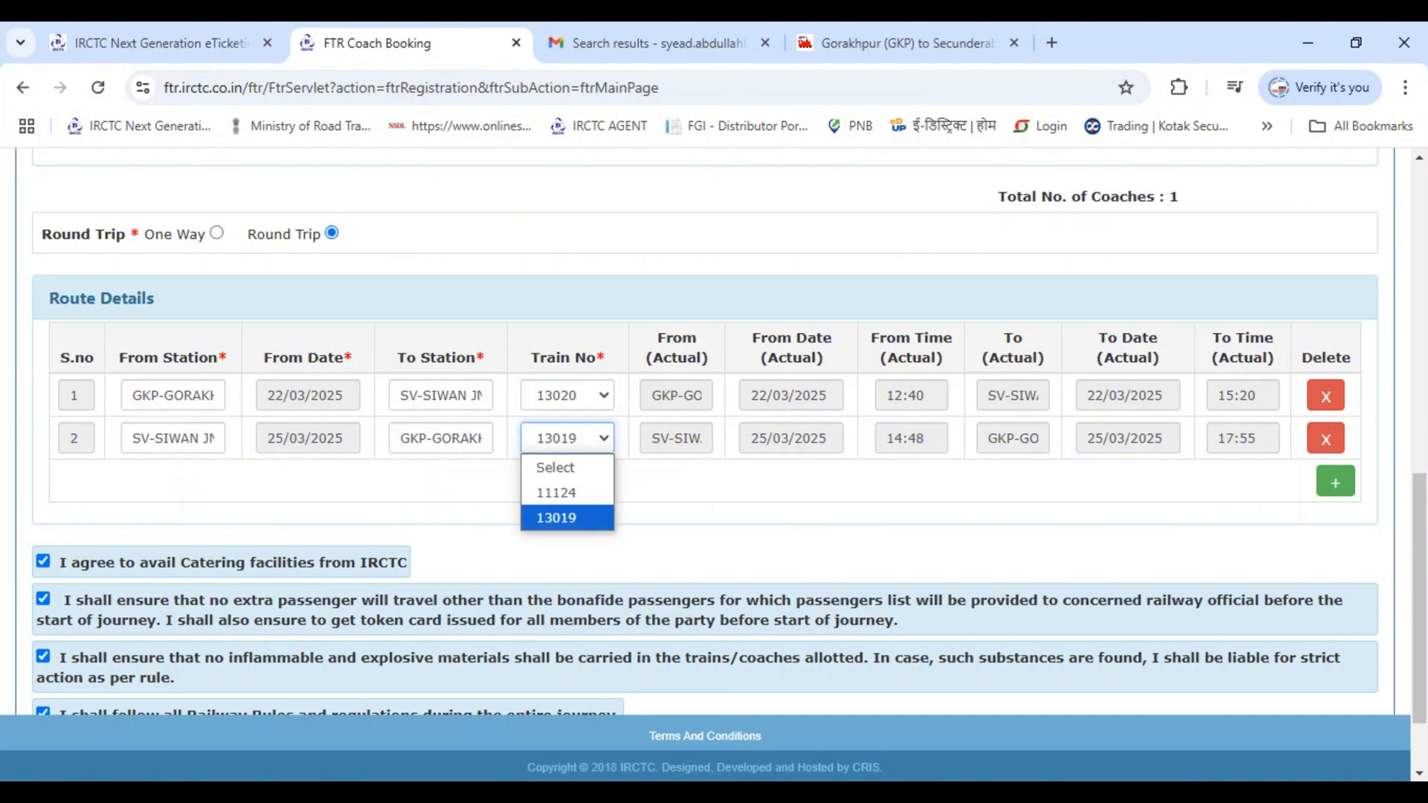
key("Escape")
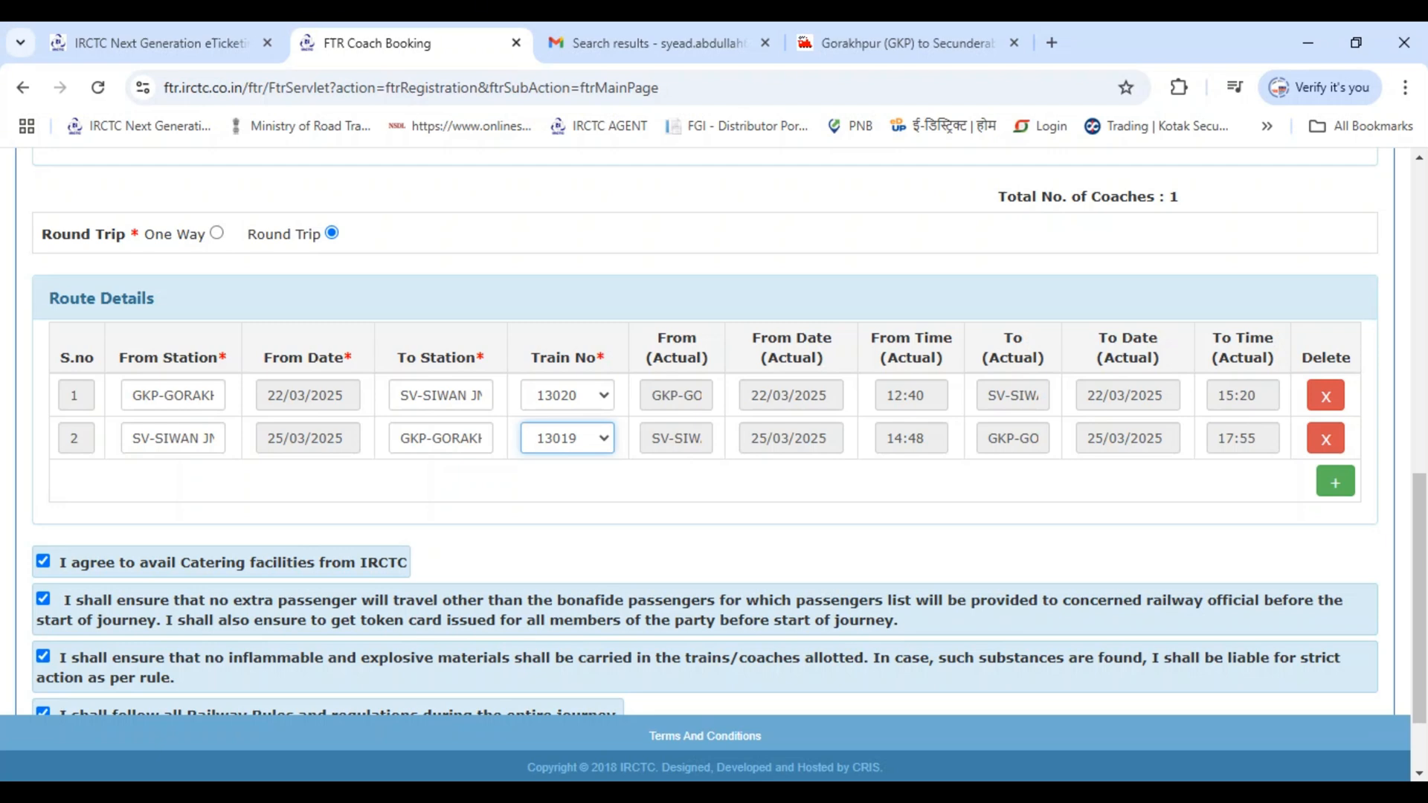
left_click(911, 438)
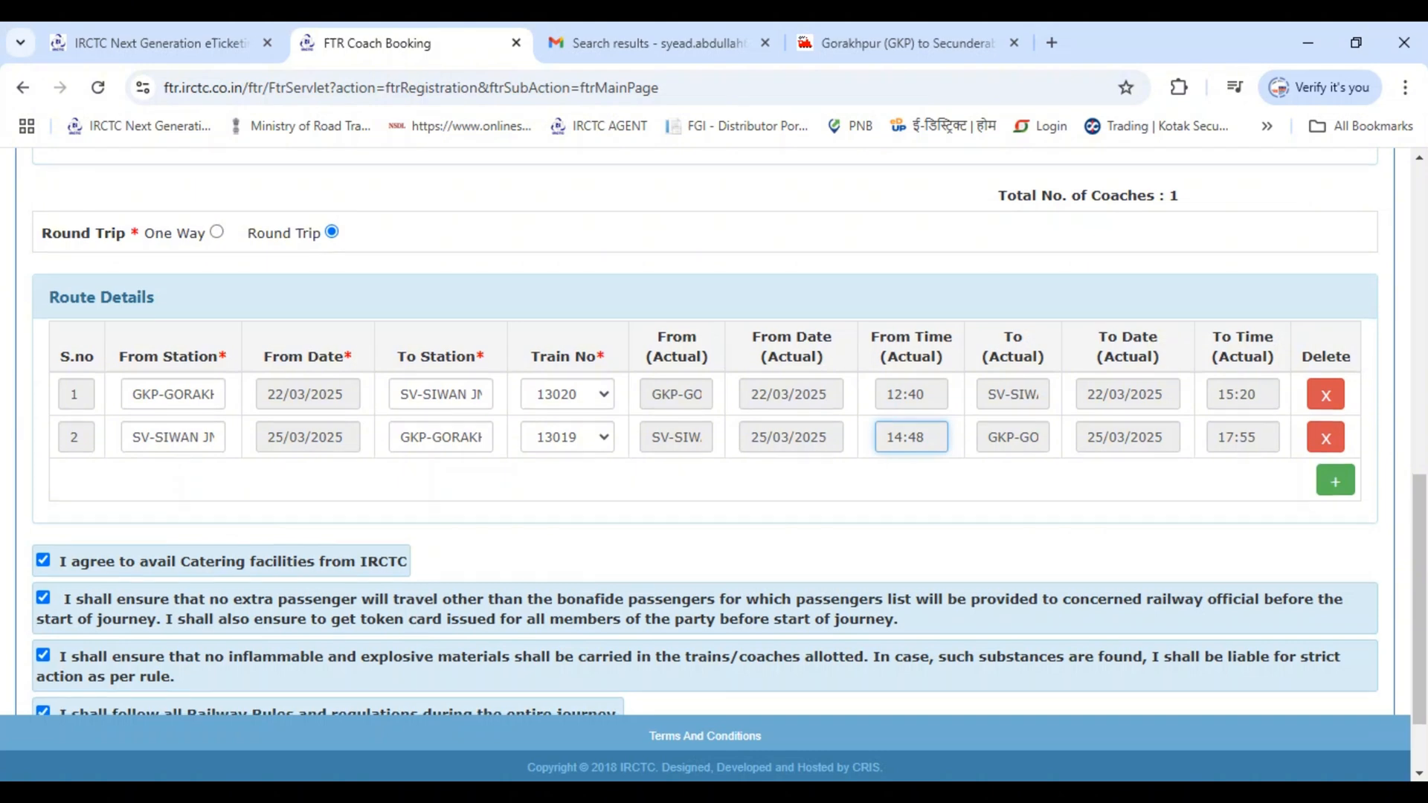
Submit the coach booking form for checking and review the party, coach and route details of the registration.
scroll(706, 431, "down", 2)
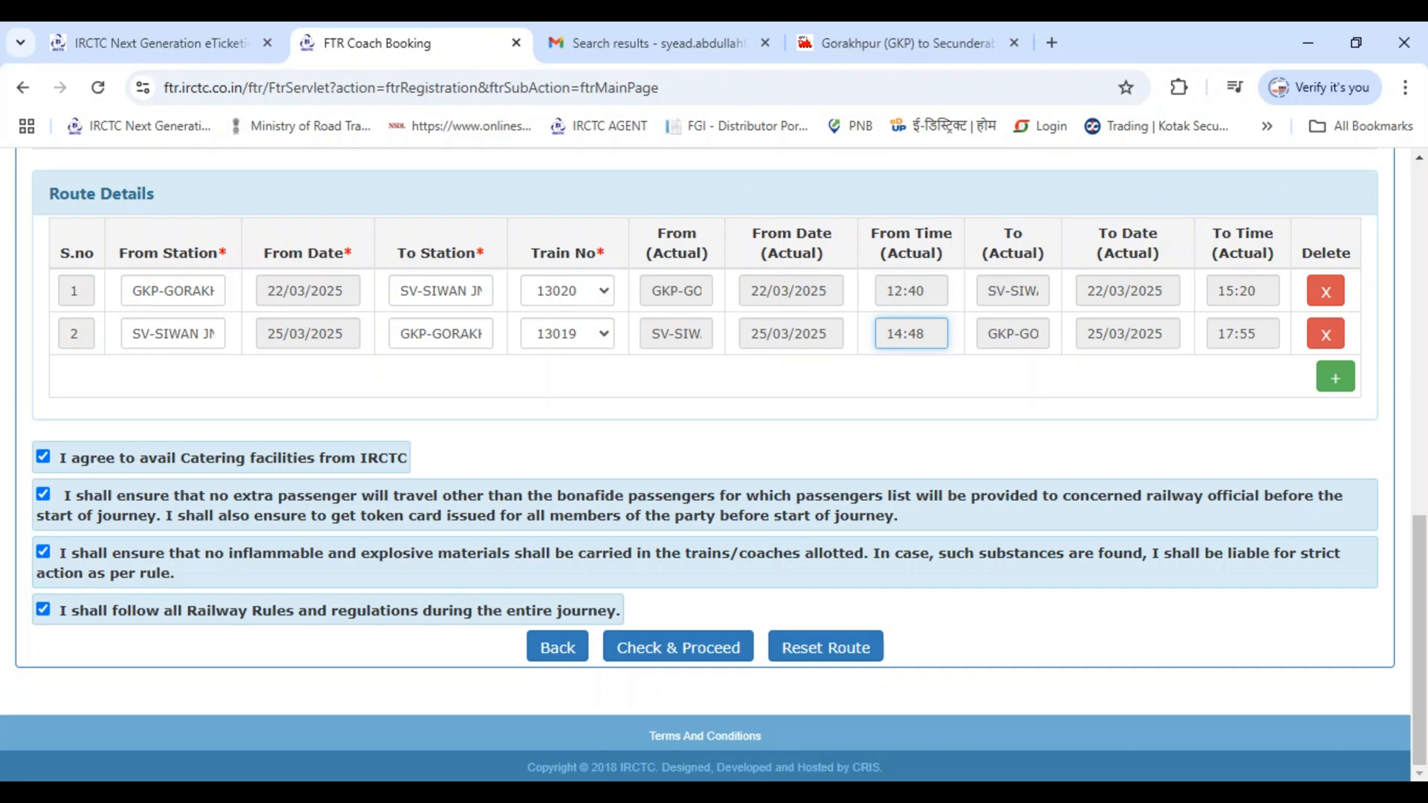
left_click(678, 648)
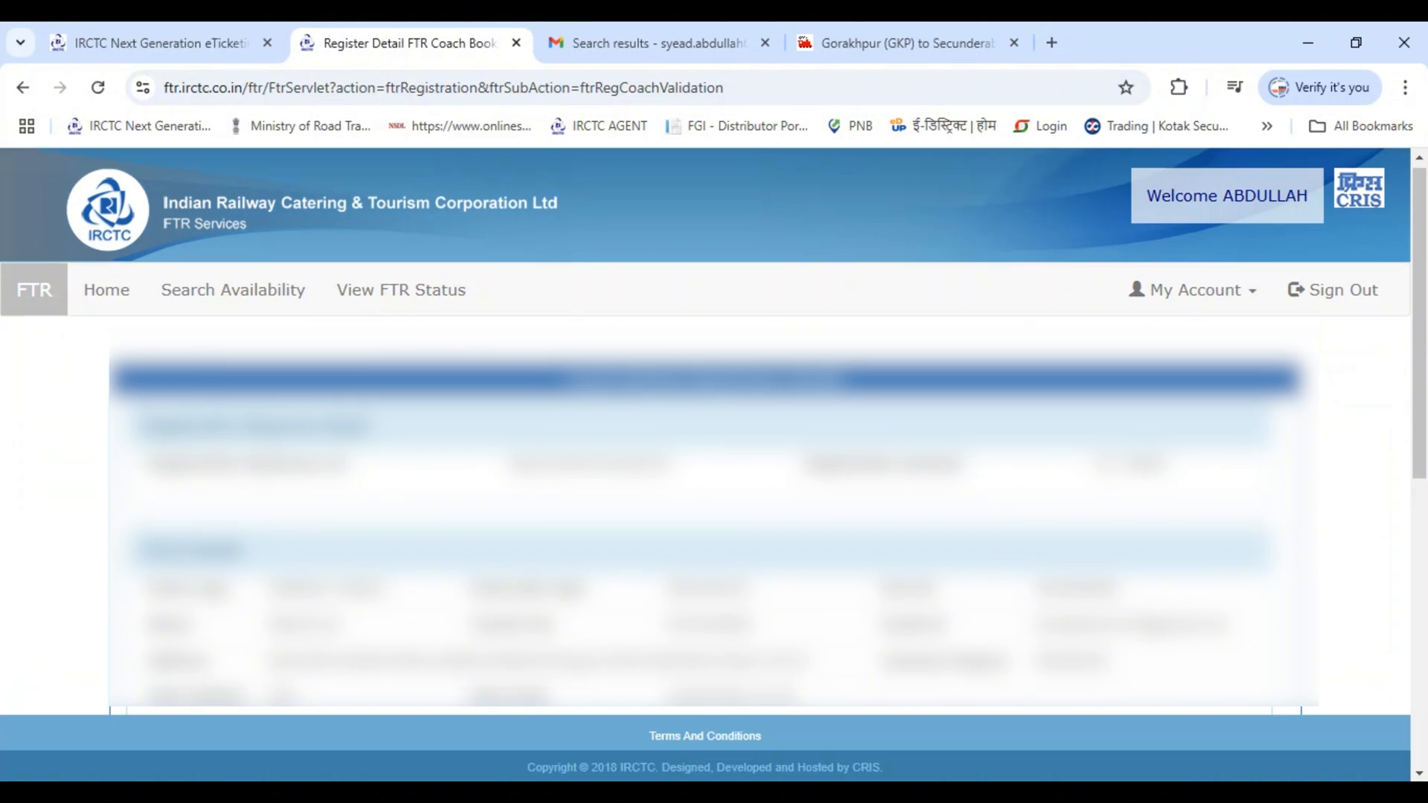
scroll(706, 427, "down", 1)
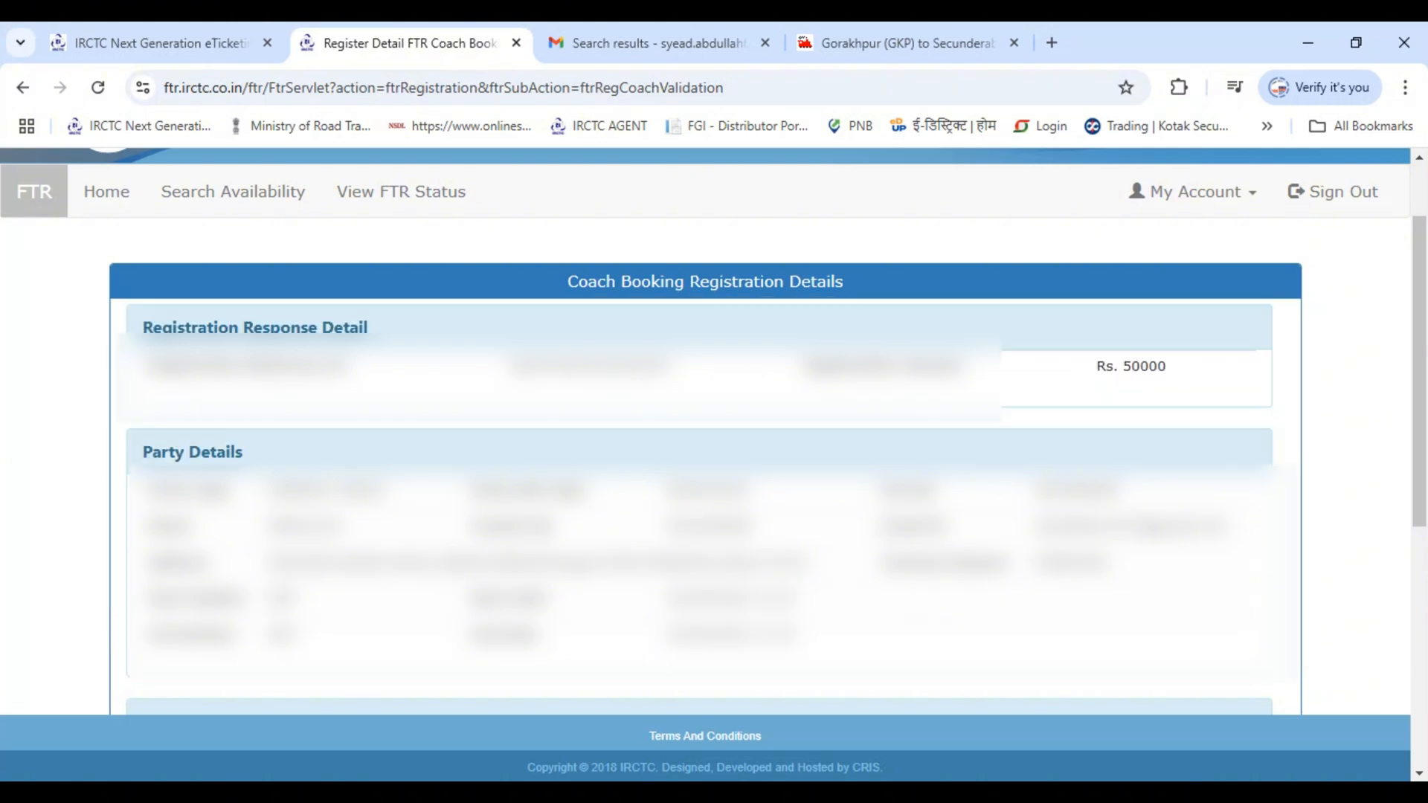
scroll(706, 446, "down", 3)
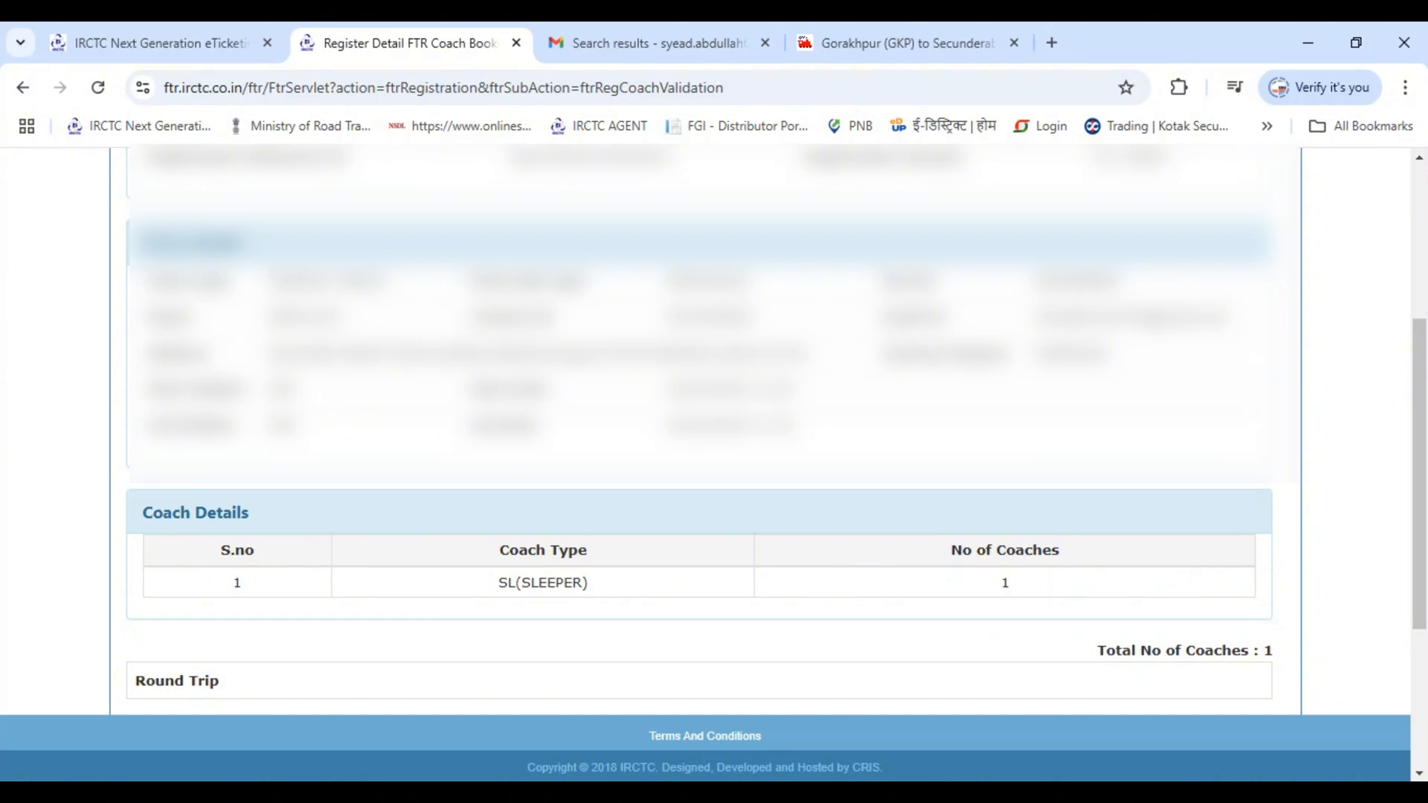
scroll(699, 432, "down", 2)
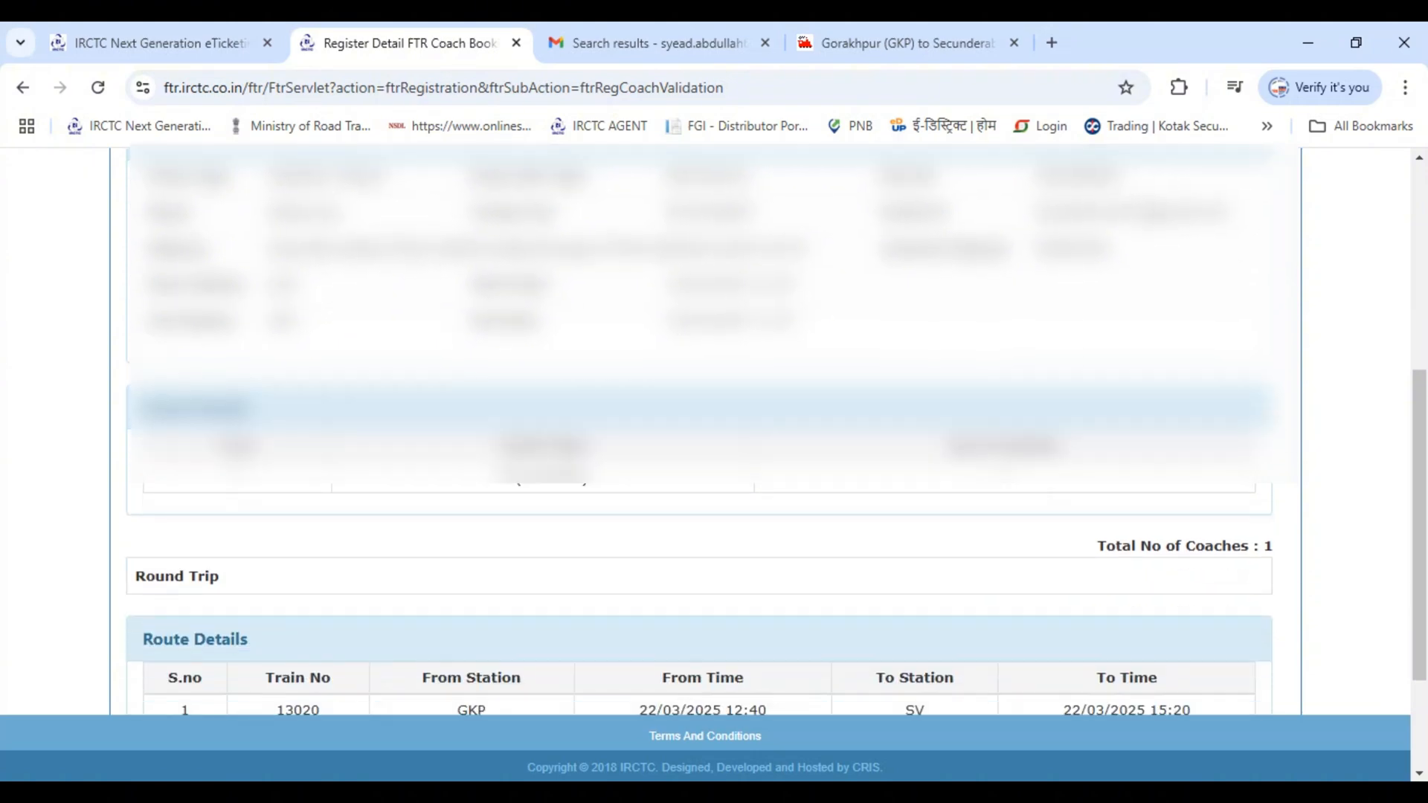
scroll(699, 431, "down", 2)
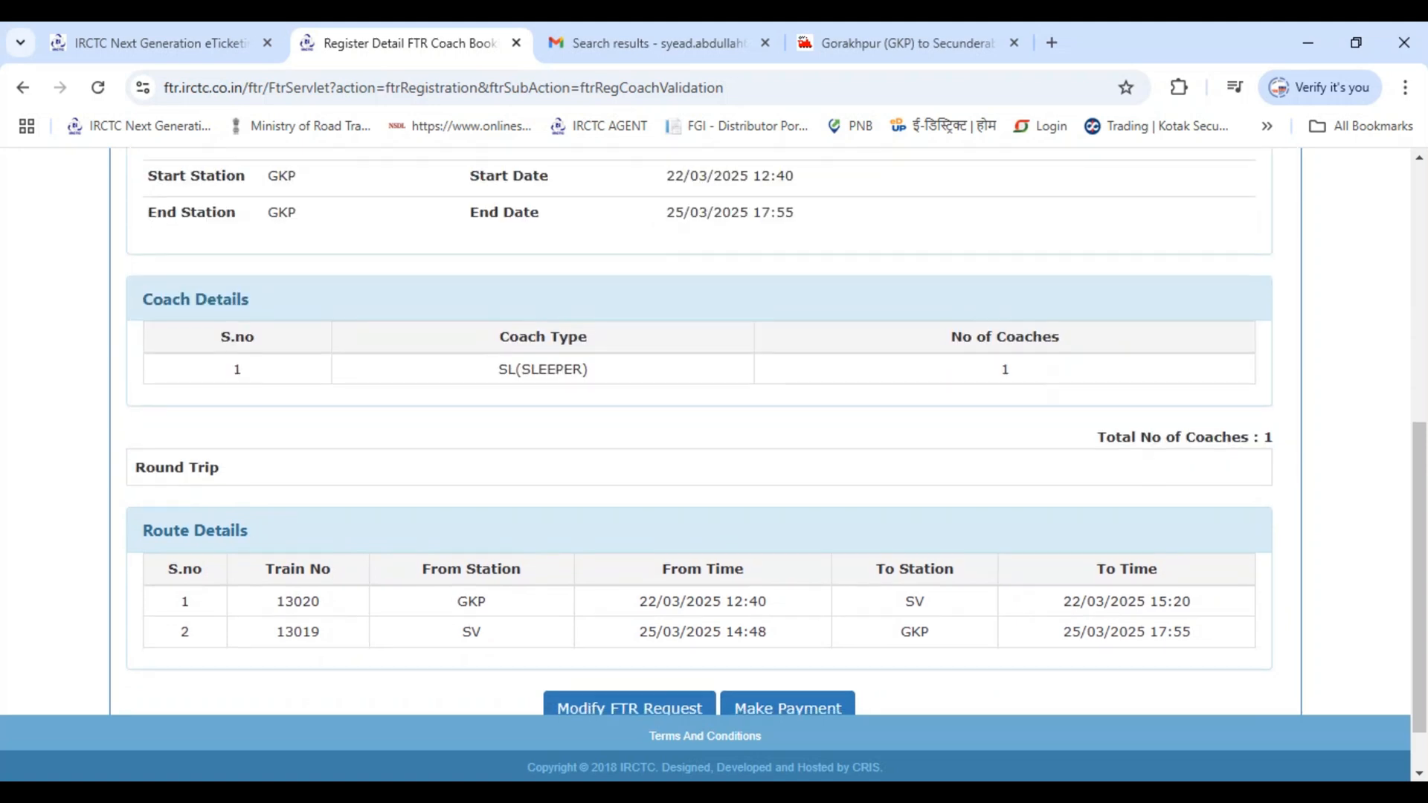
scroll(699, 432, "down", 1)
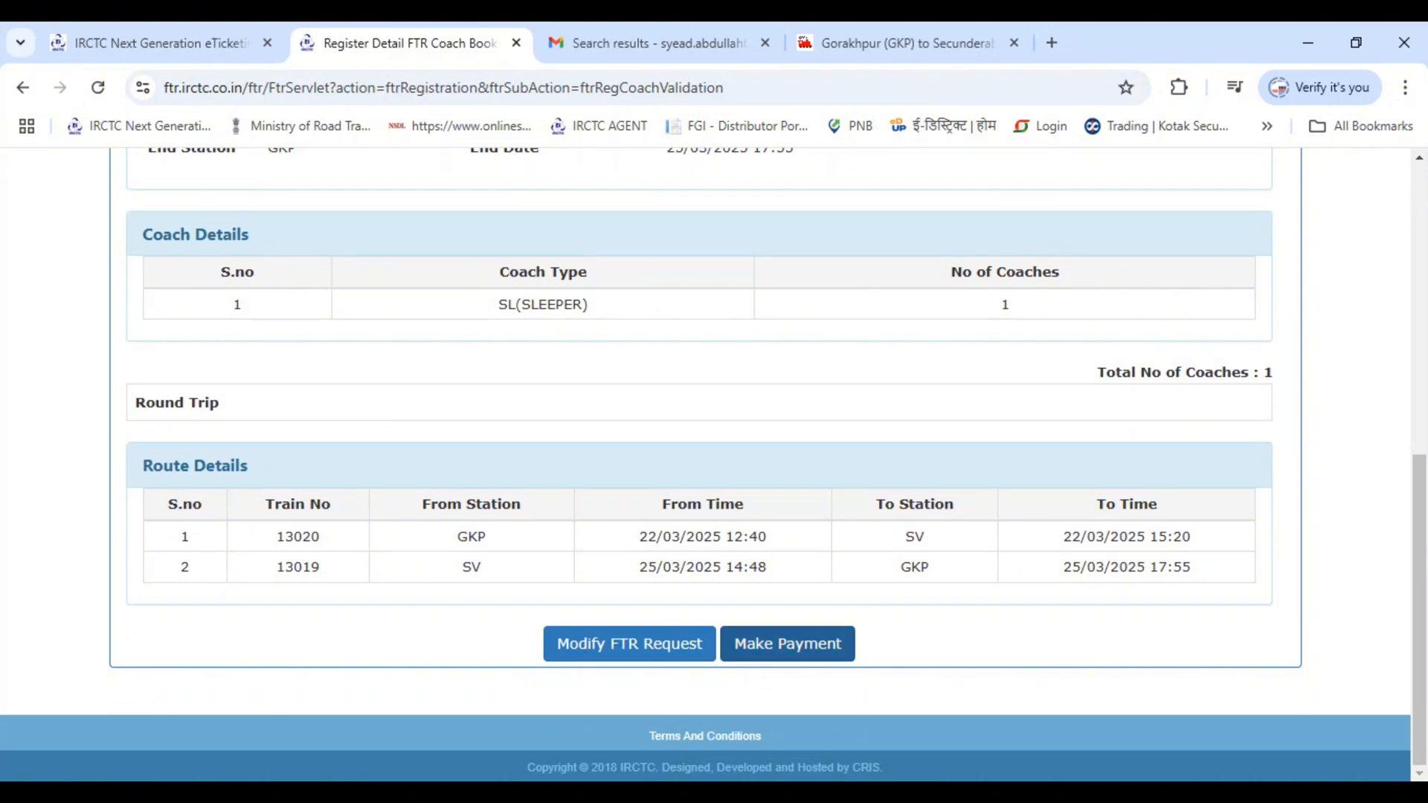
Proceed to payment for the registration request, accept the submission prompt, and agree to the payment terms and conditions.
left_click(788, 643)
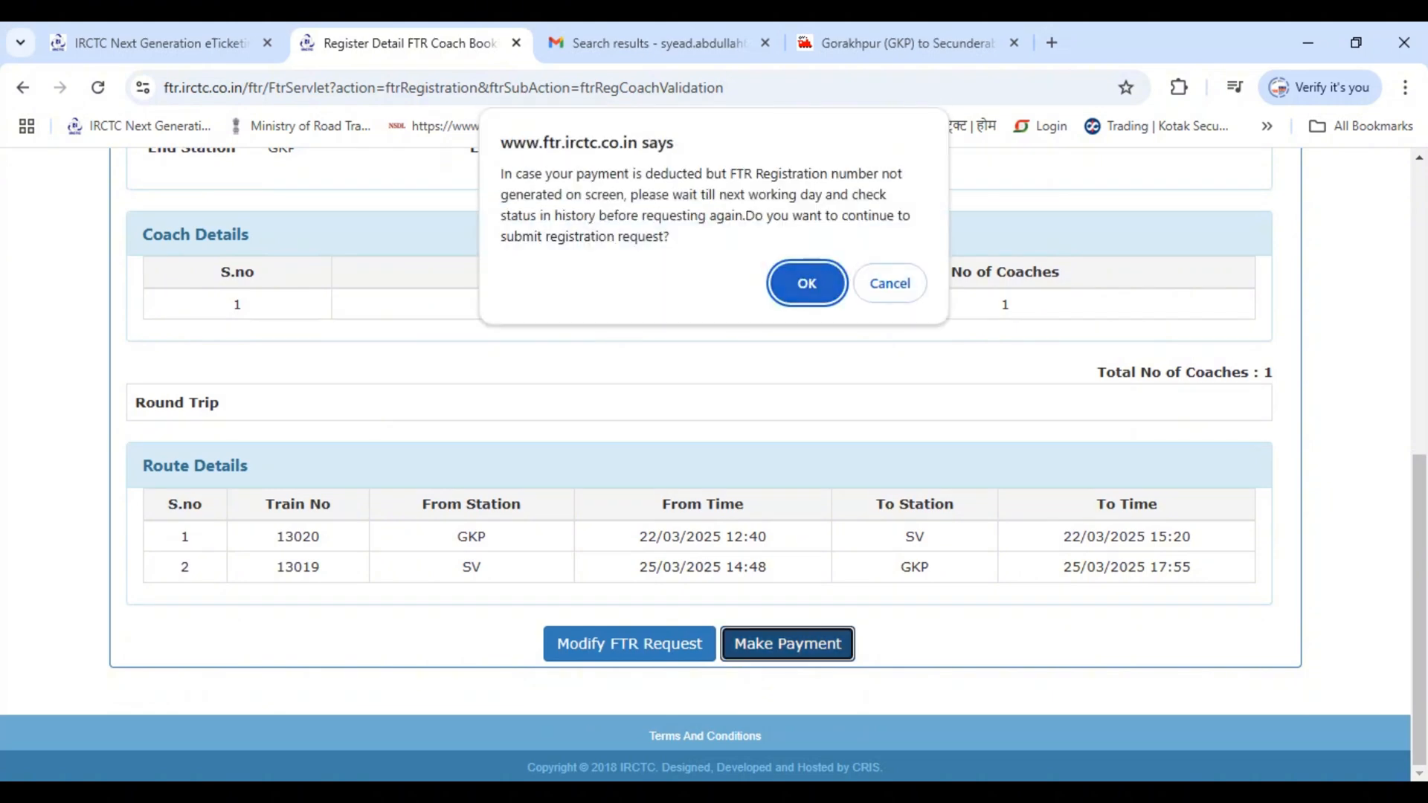
key("Return")
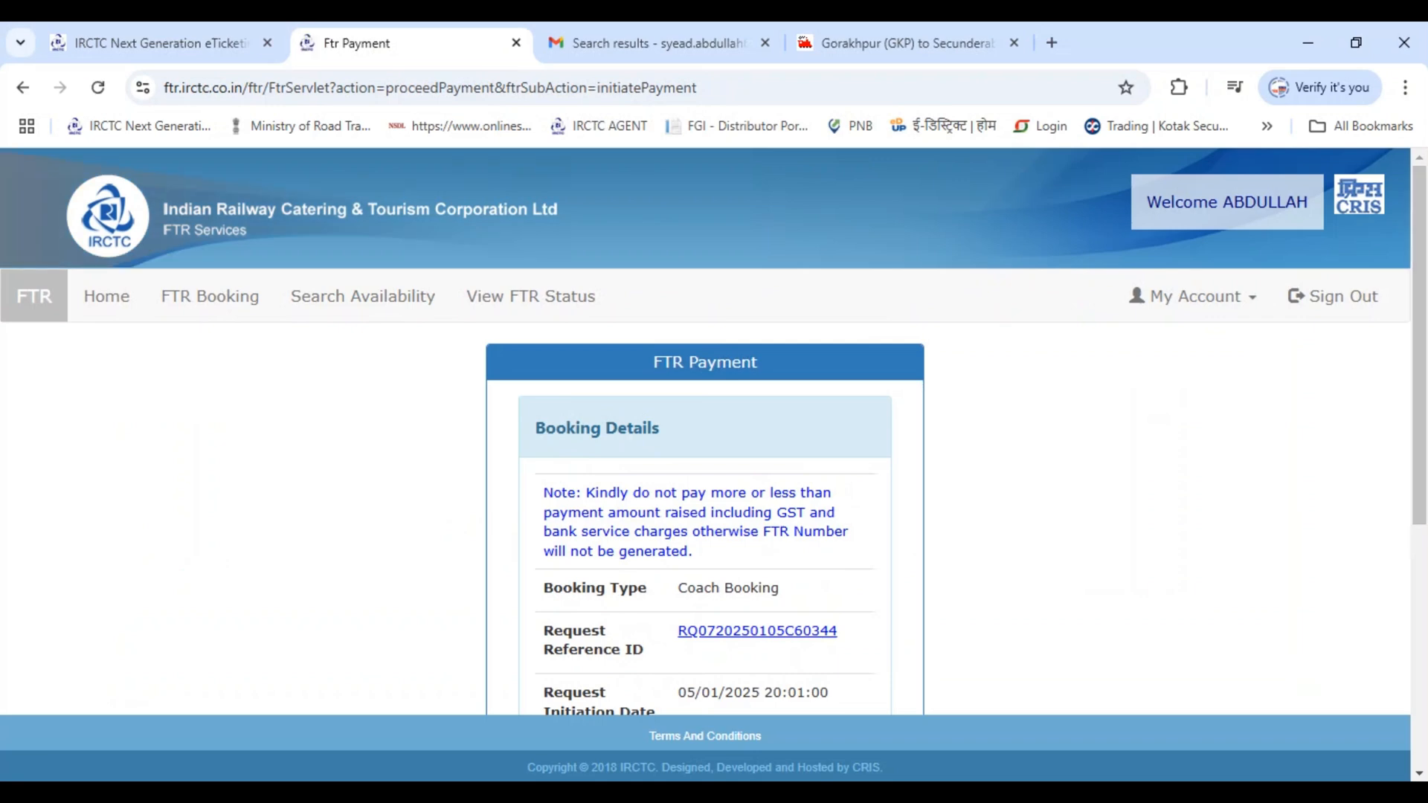
scroll(705, 446, "down", 2)
scroll(705, 447, "down", 1)
scroll(705, 431, "down", 1)
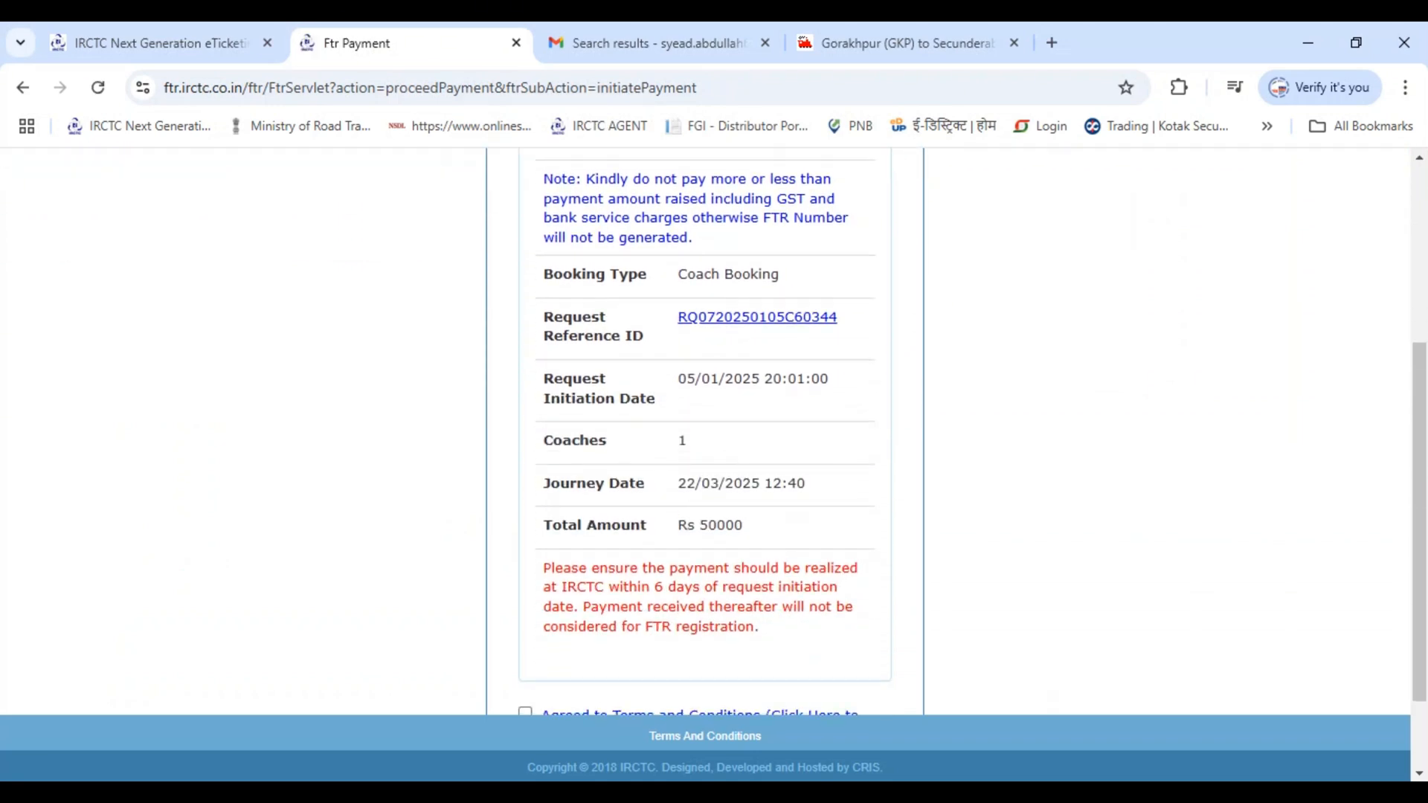
scroll(705, 431, "down", 1)
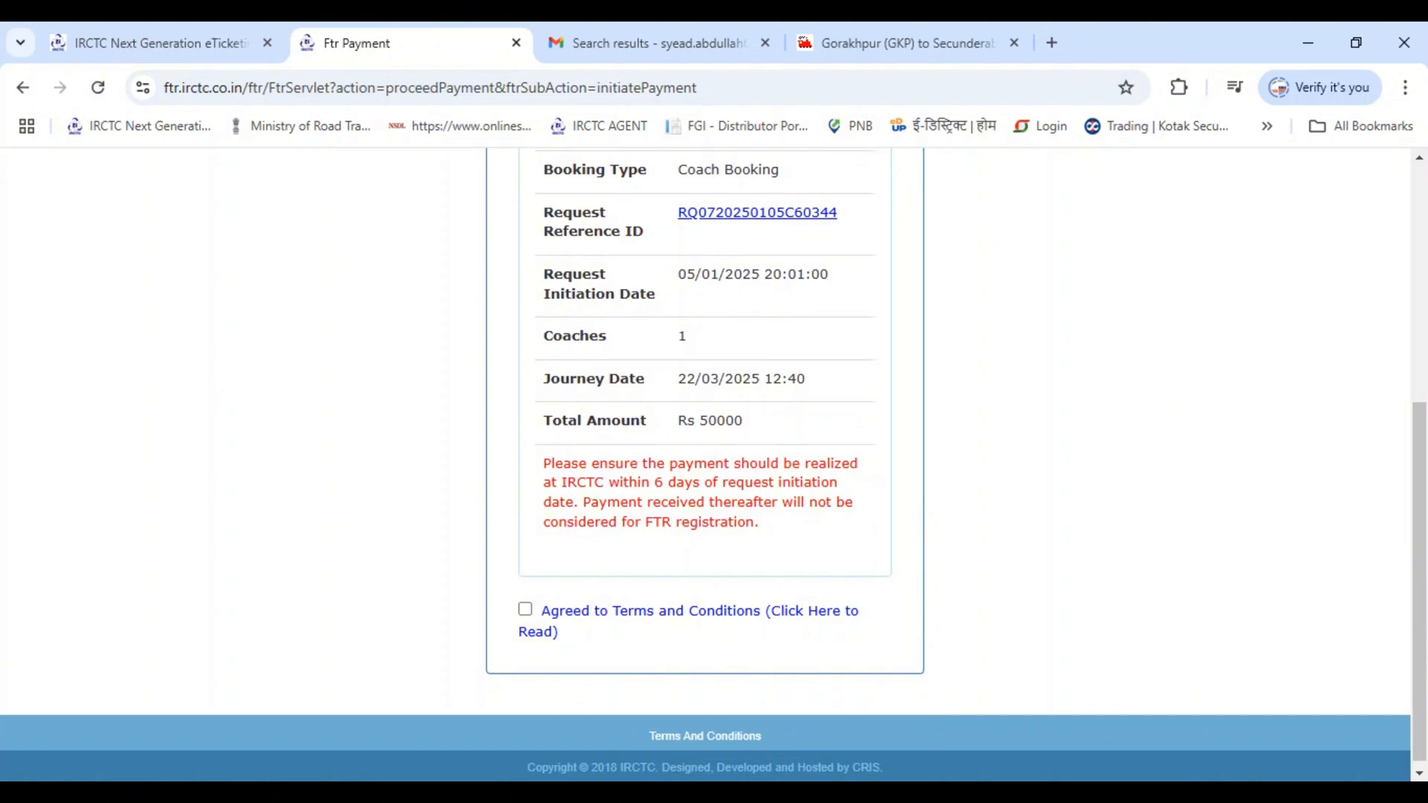
left_click(525, 609)
scroll(705, 432, "down", 1)
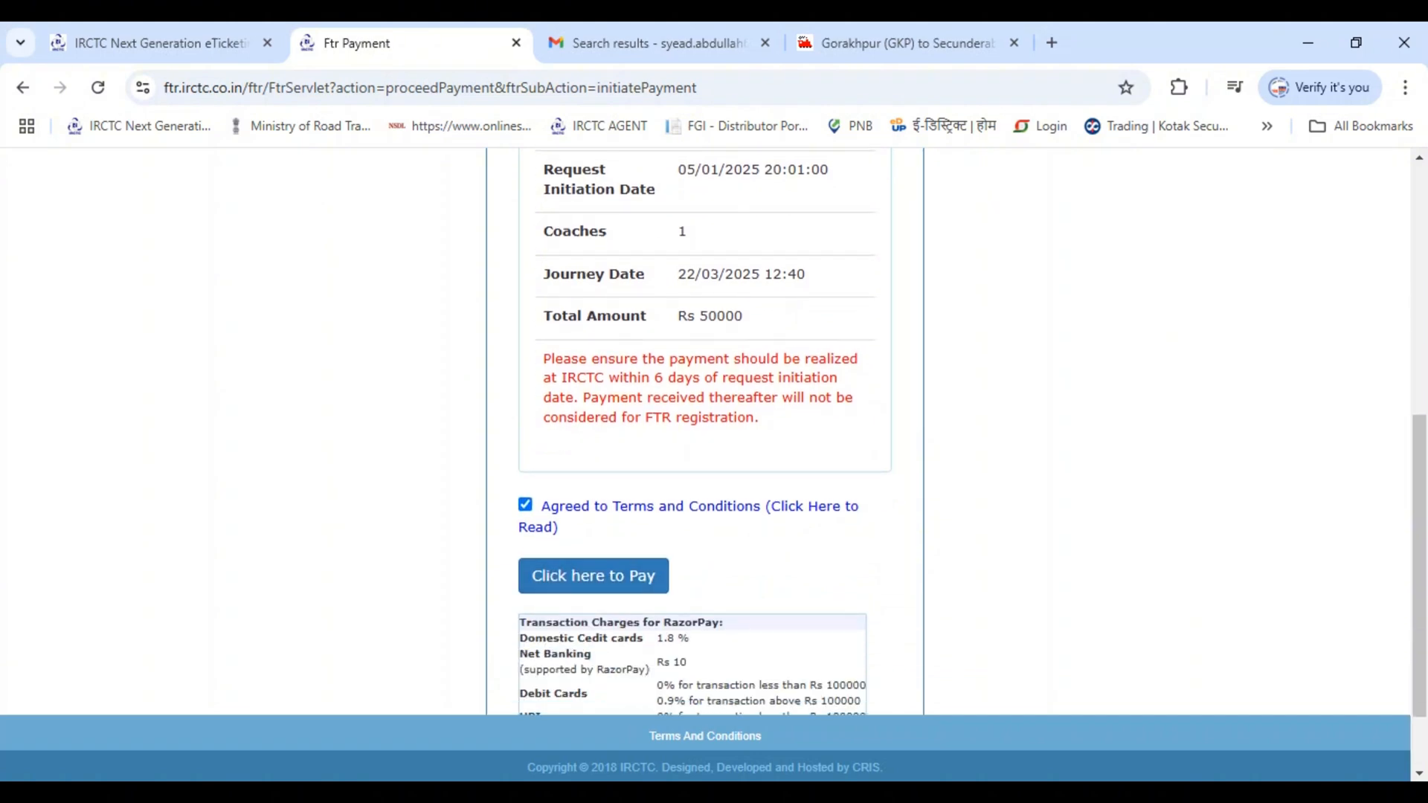
Review the RazorPay transaction charges and the booking details on the FTR payment page.
scroll(705, 431, "down", 1)
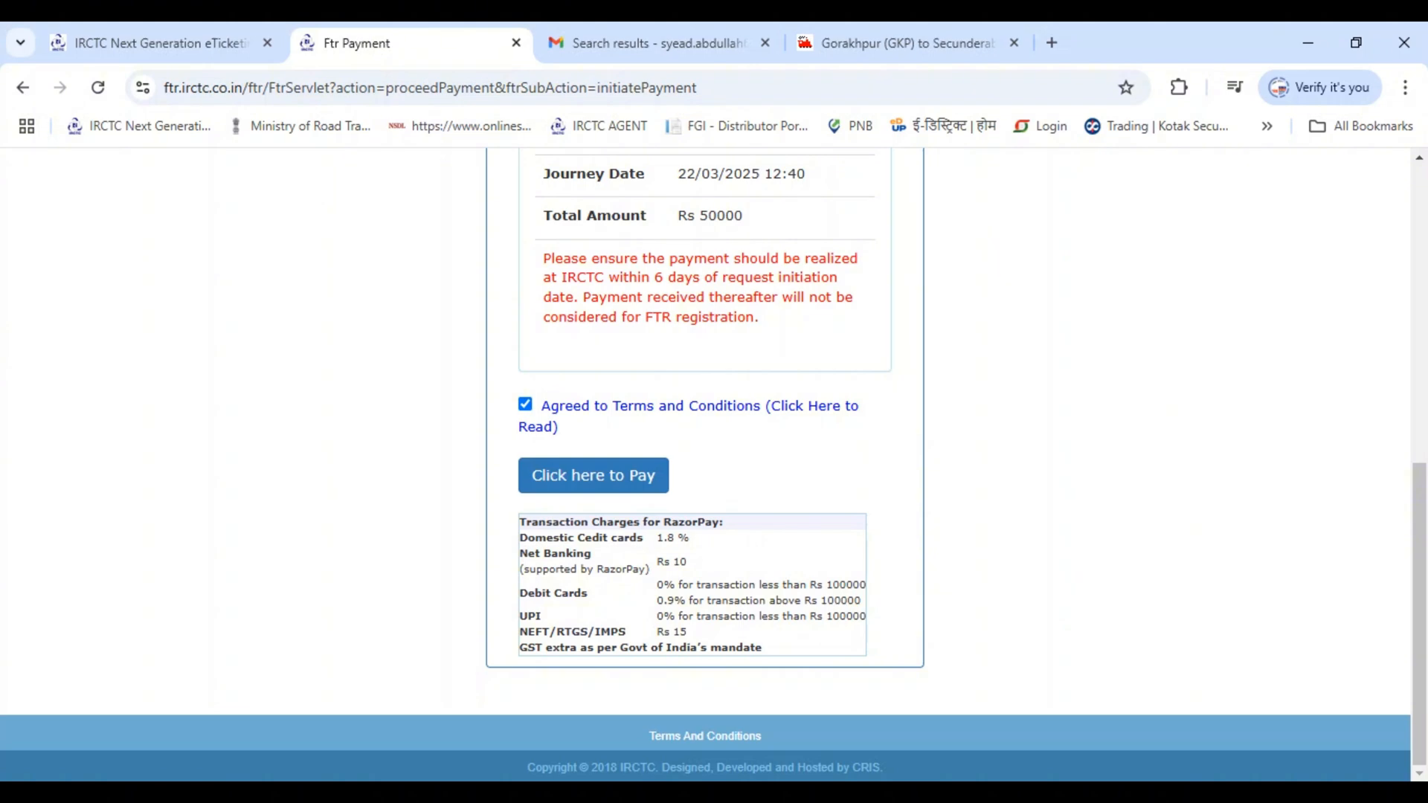
scroll(705, 432, "up", 4)
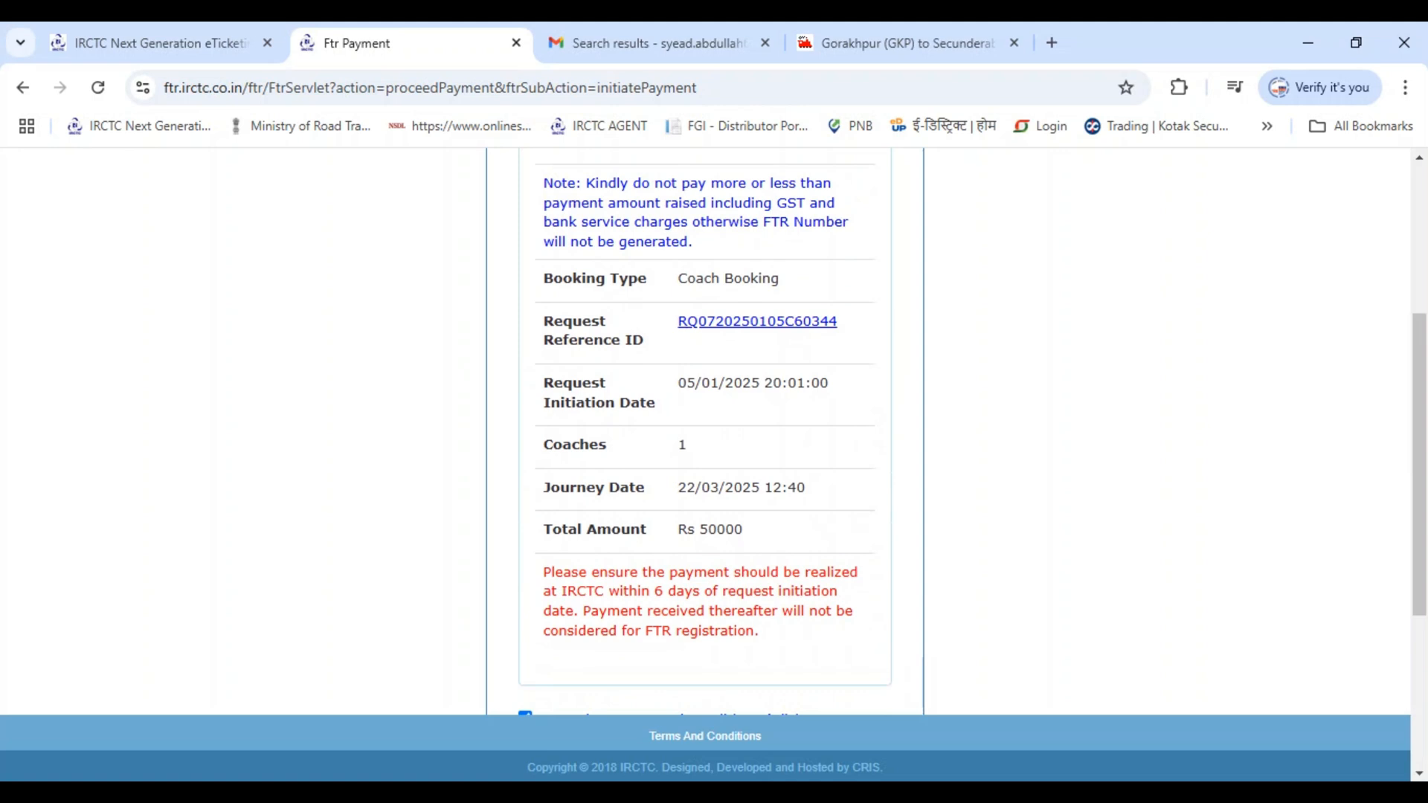
scroll(705, 431, "up", 3)
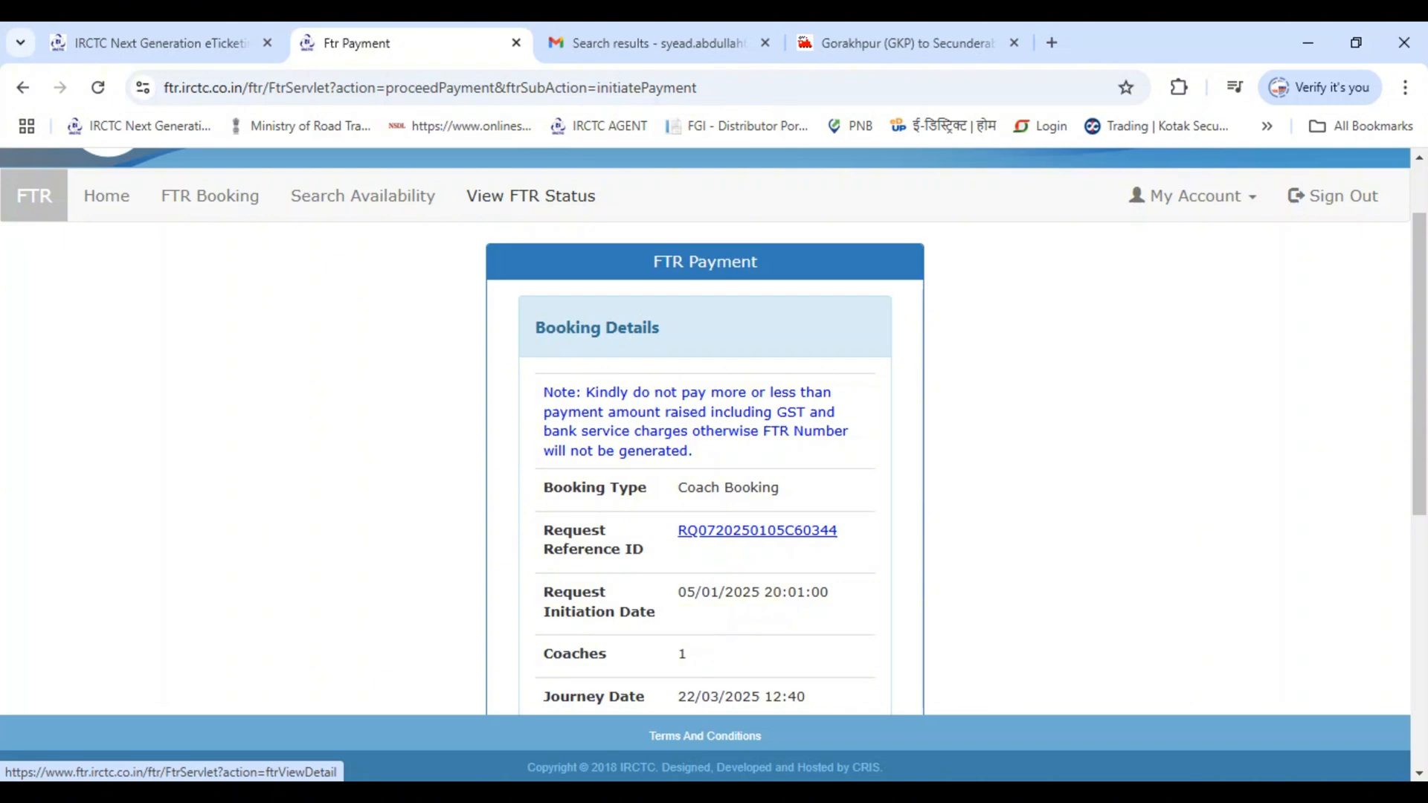
Open the FTR status lookup and examine its FTR Number and FTR Registration Request Id fields.
left_click(530, 195)
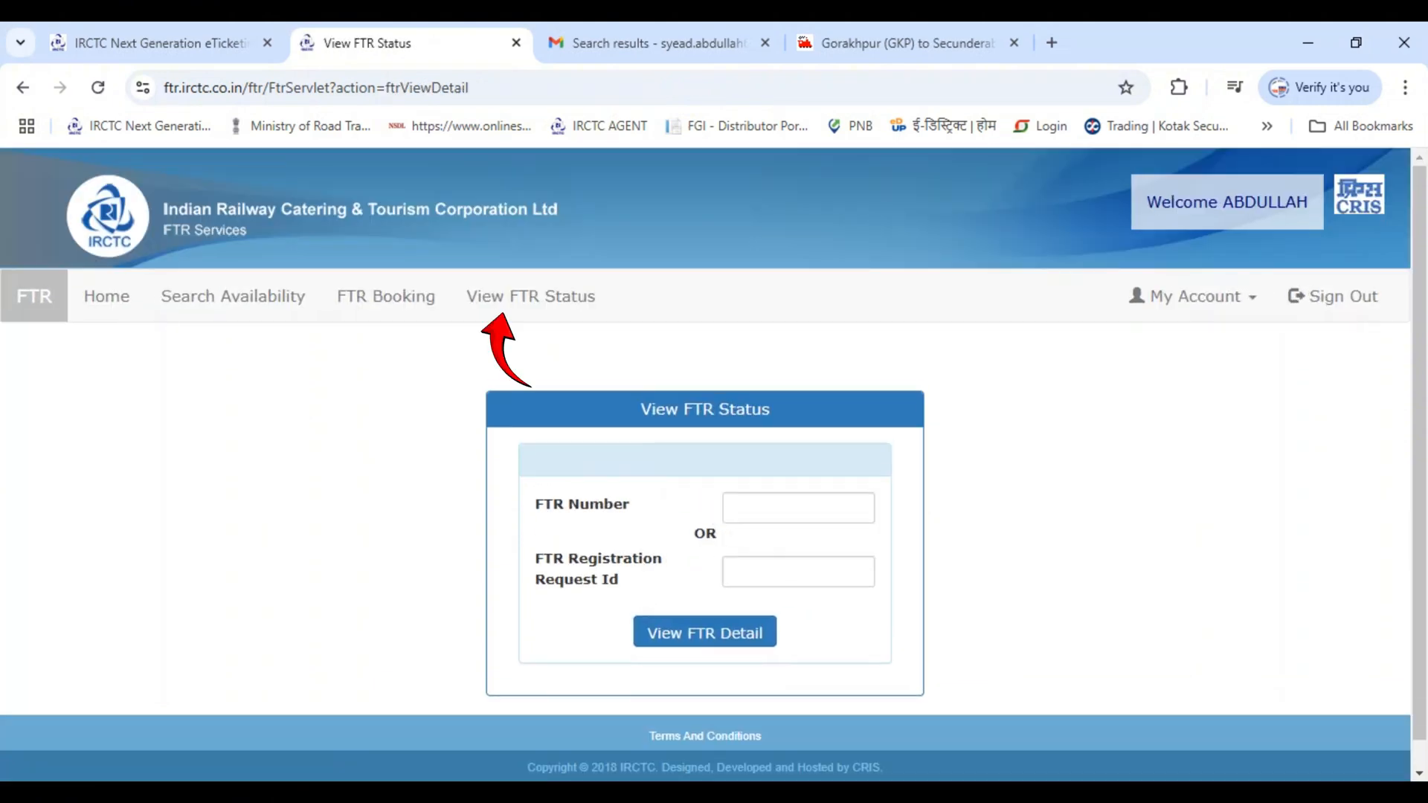
left_click(798, 508)
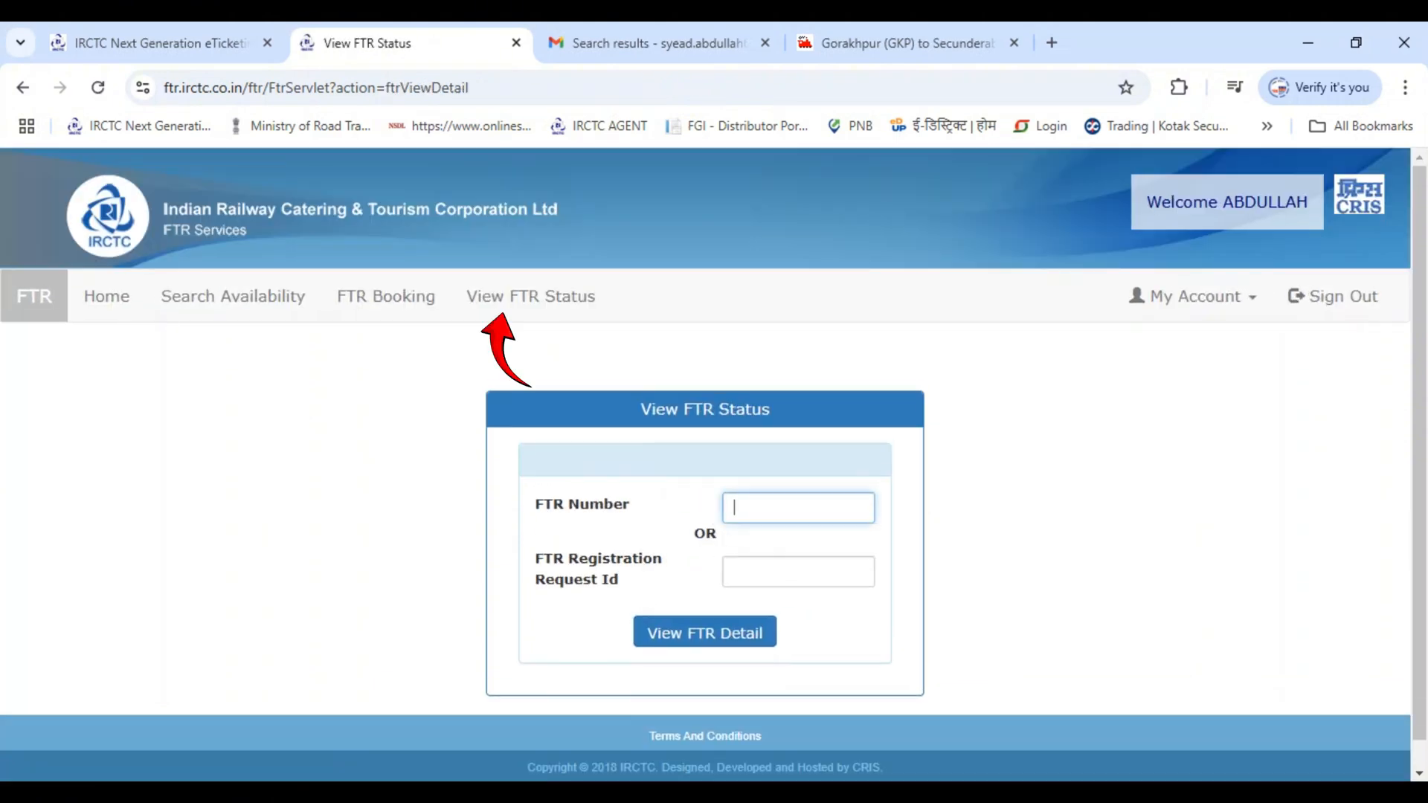
left_click(798, 572)
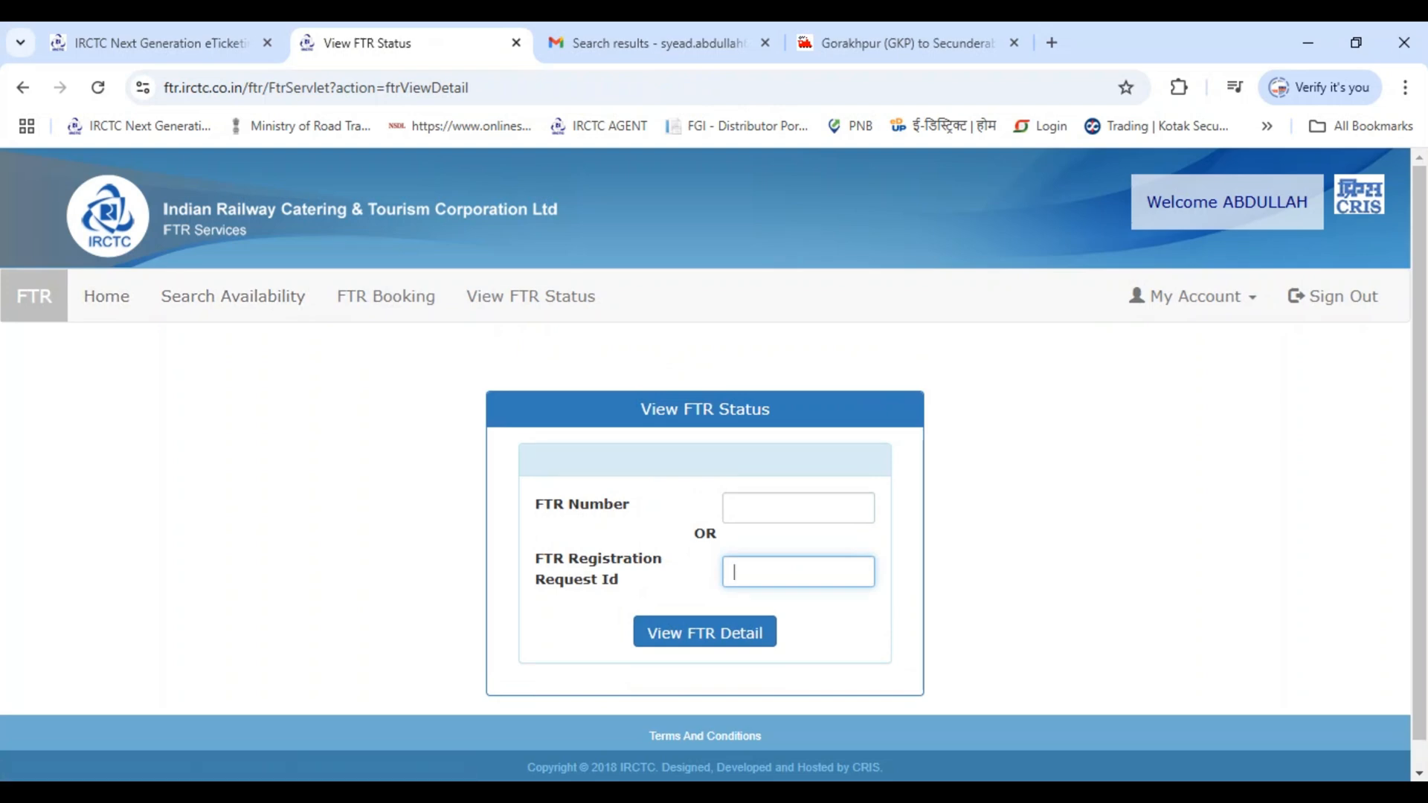
scroll(705, 456, "down", 1)
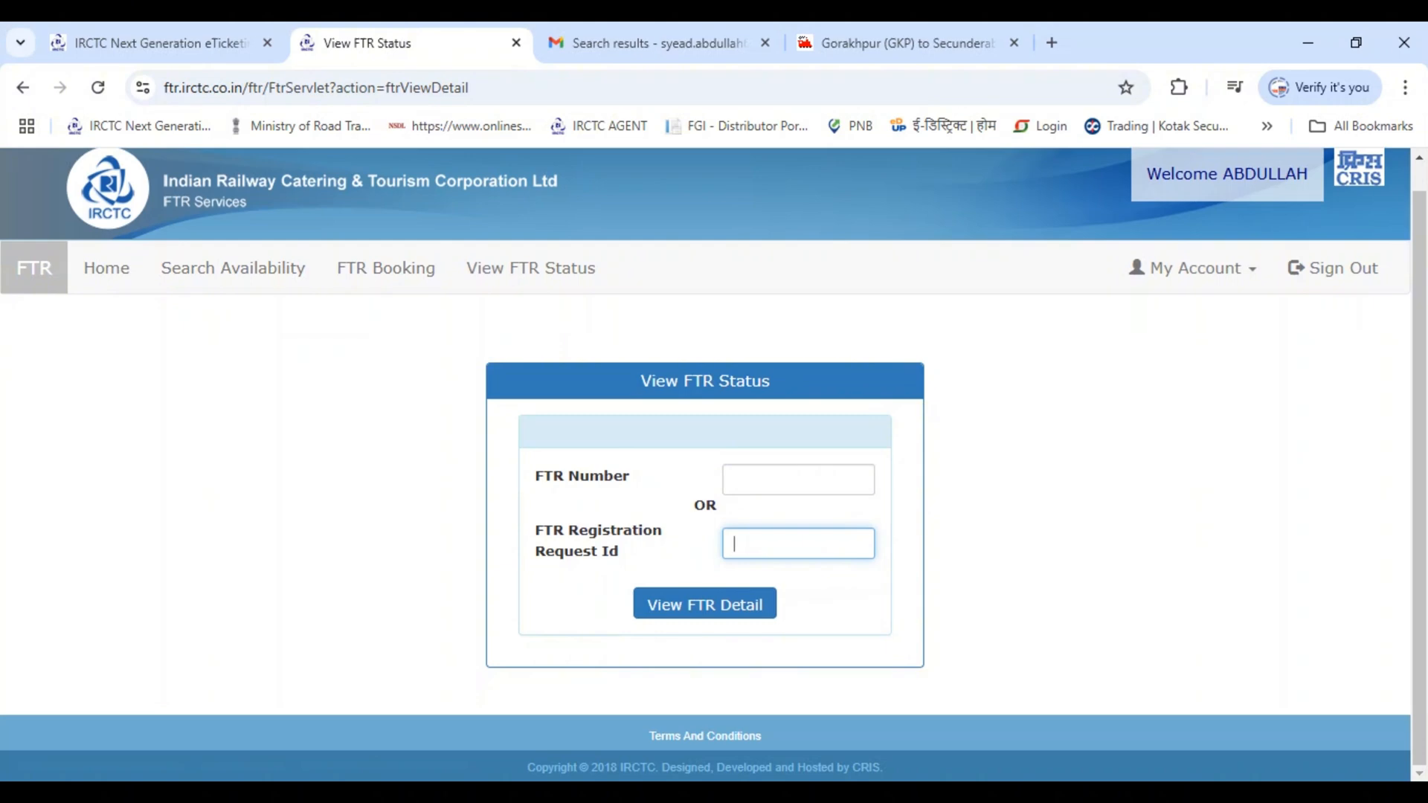